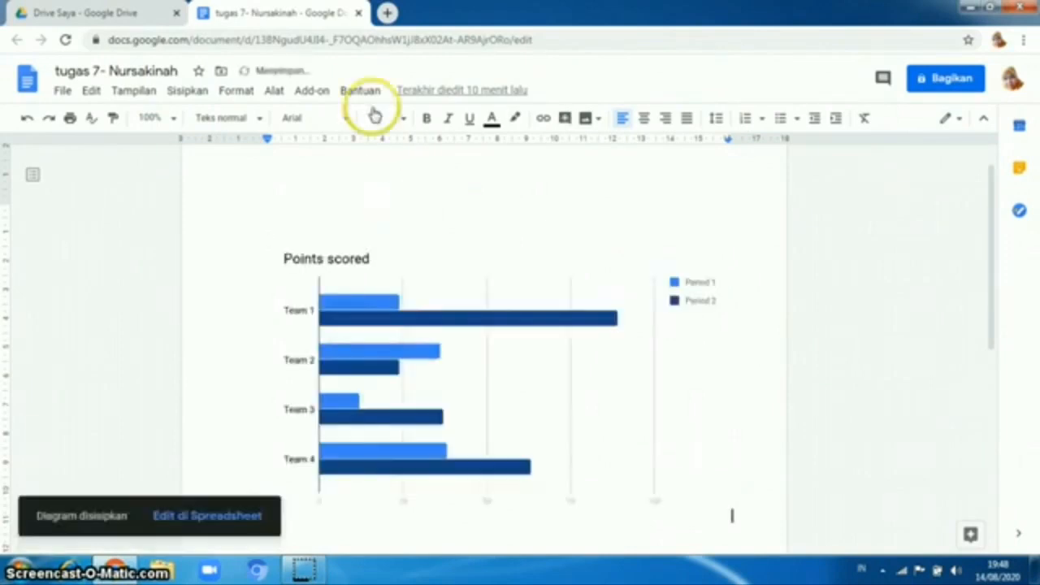
# Step: Open the linked source spreadsheet of the "Points scored" bar chart inserted in the document
pyautogui.click(522, 349)
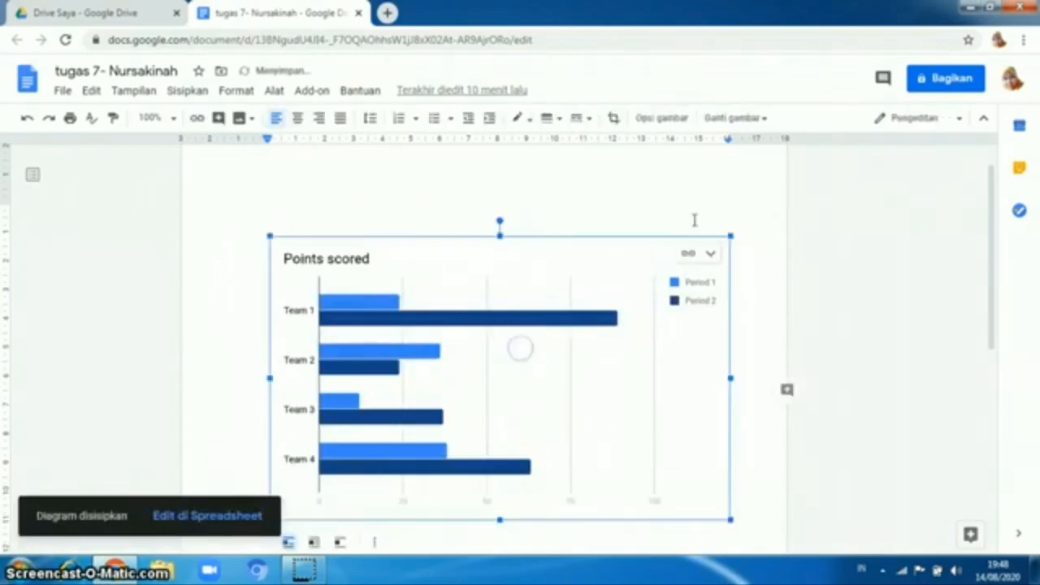
pyautogui.click(710, 254)
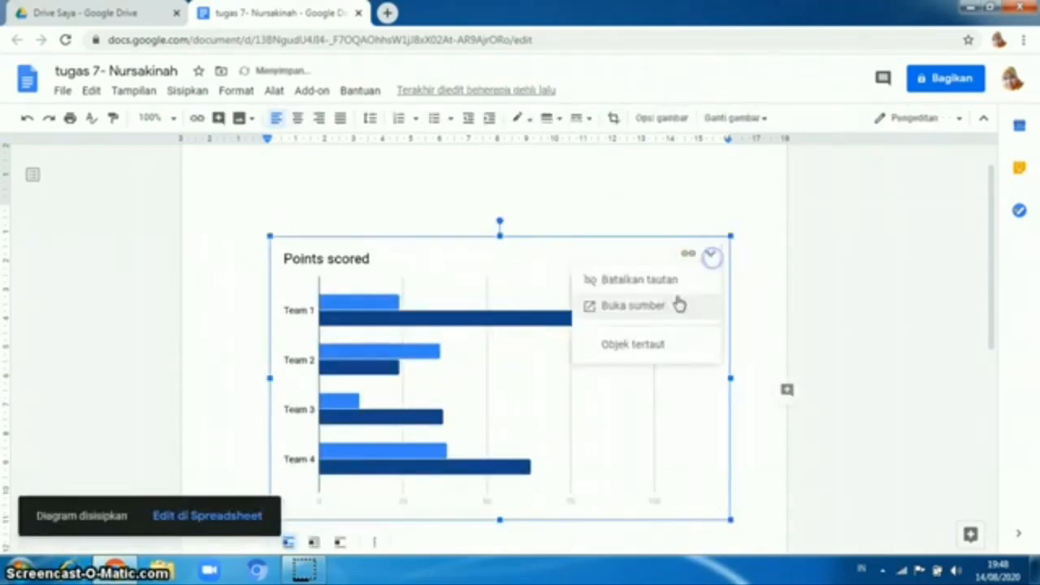
pyautogui.click(673, 306)
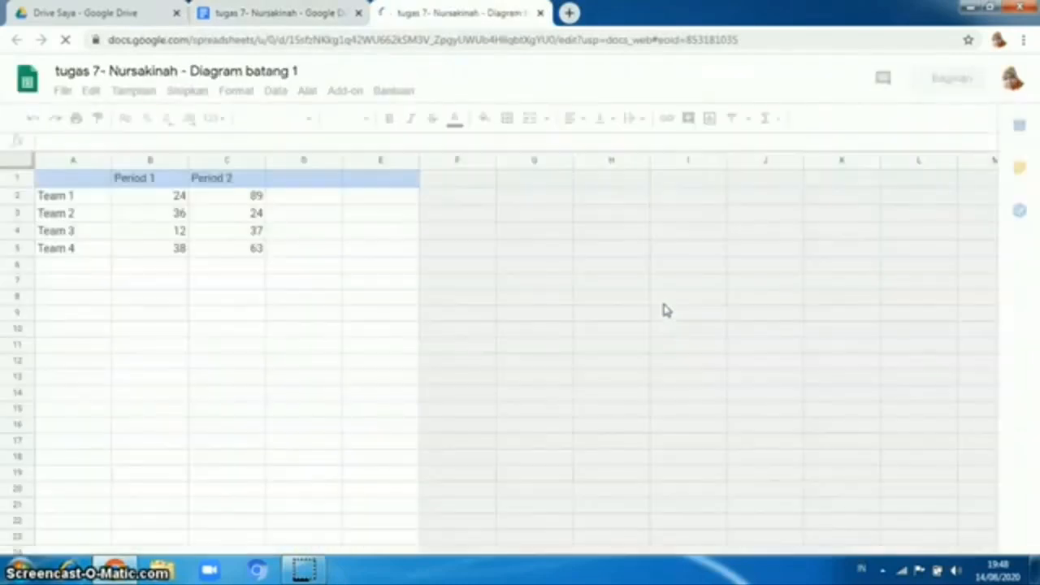
pyautogui.click(611, 217)
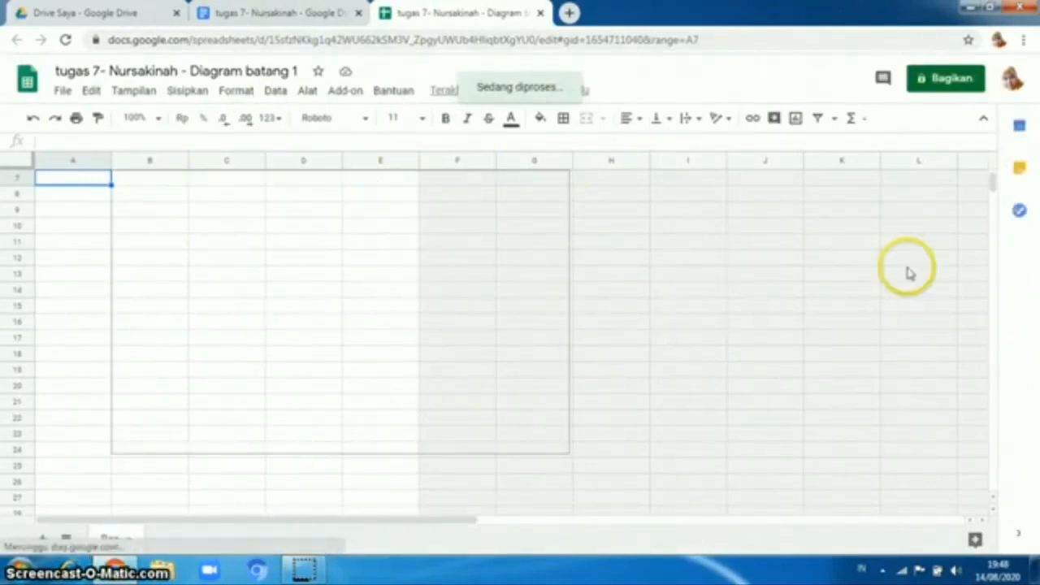
# Step: Rename the data table's column headers Period 1 and Period 2 to 2019 and 2020
pyautogui.moveTo(993, 177); pyautogui.dragTo(990, 172)
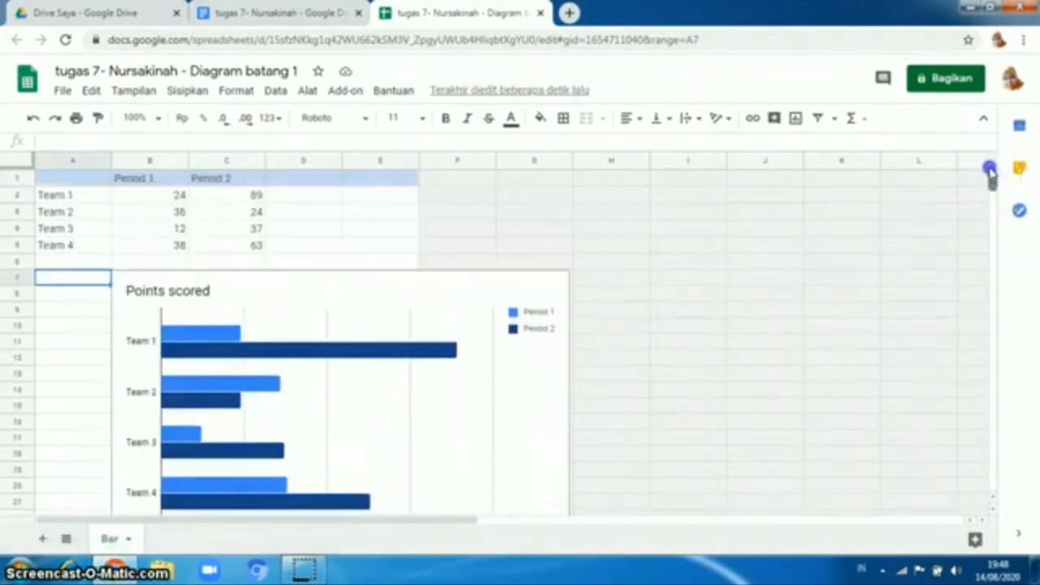
pyautogui.click(130, 186)
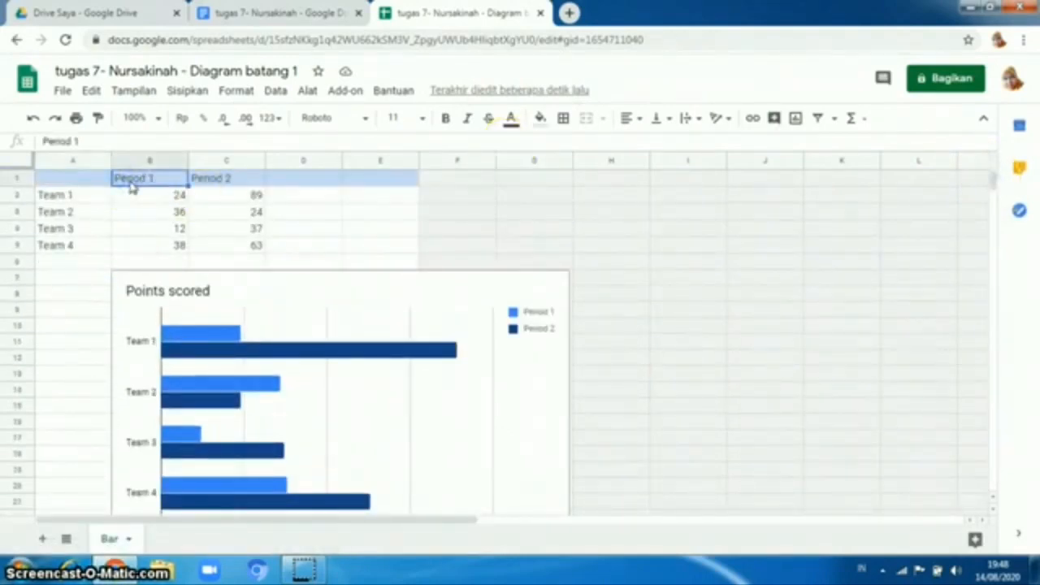
pyautogui.write('2019')
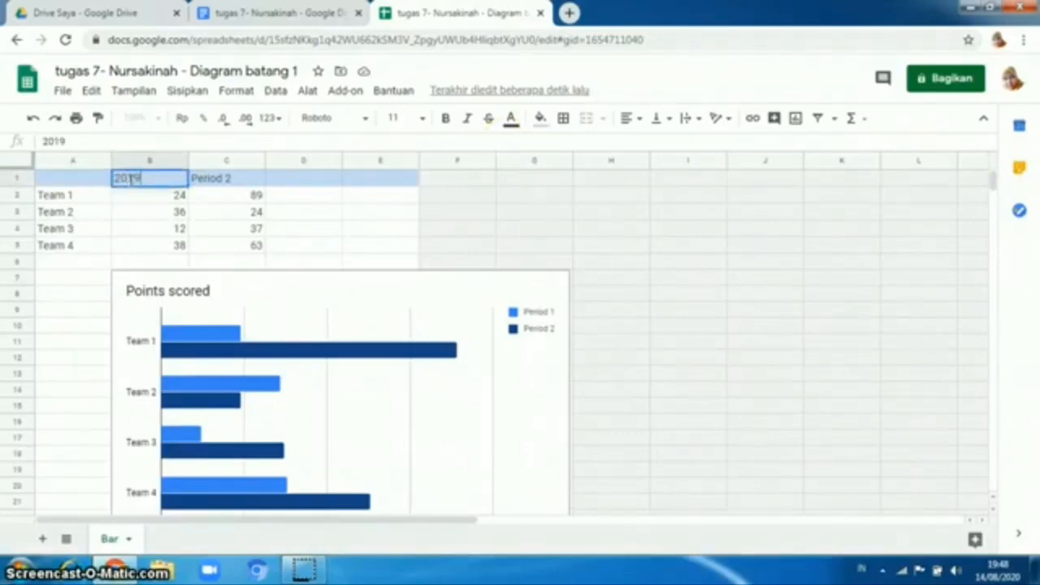
pyautogui.click(215, 185)
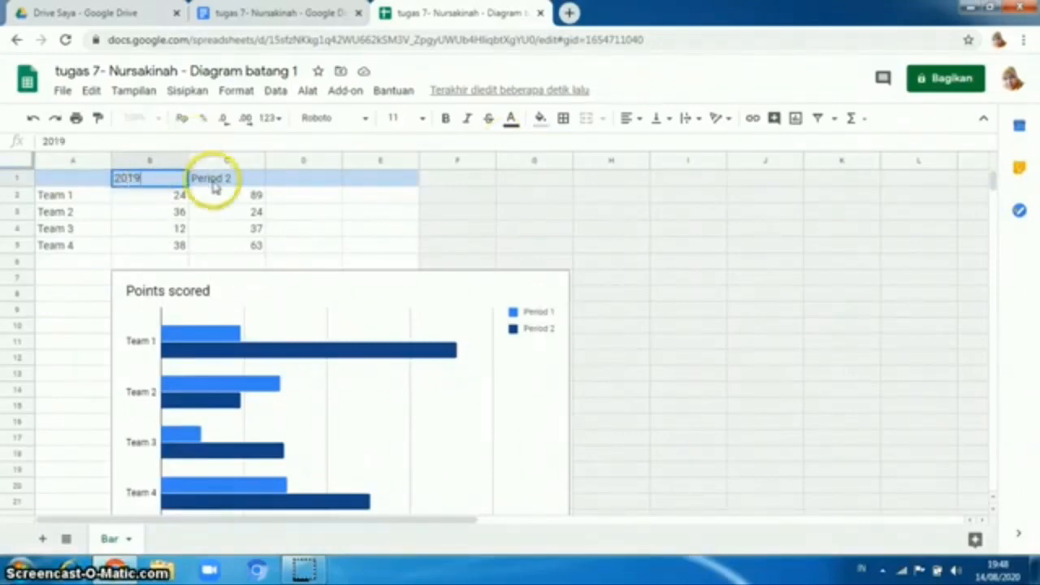
pyautogui.click(213, 184)
pyautogui.write('202')
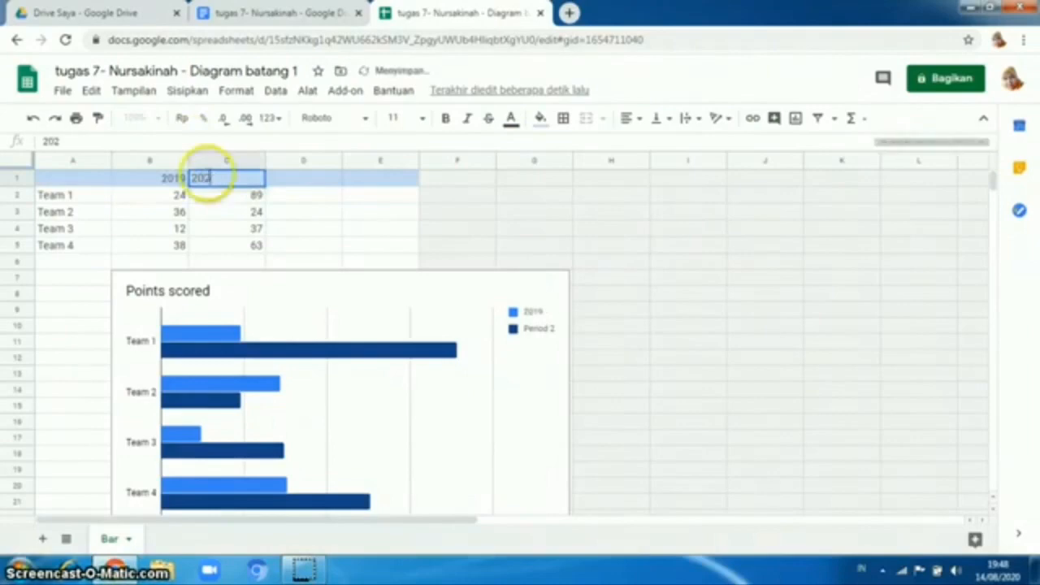
pyautogui.write('0')
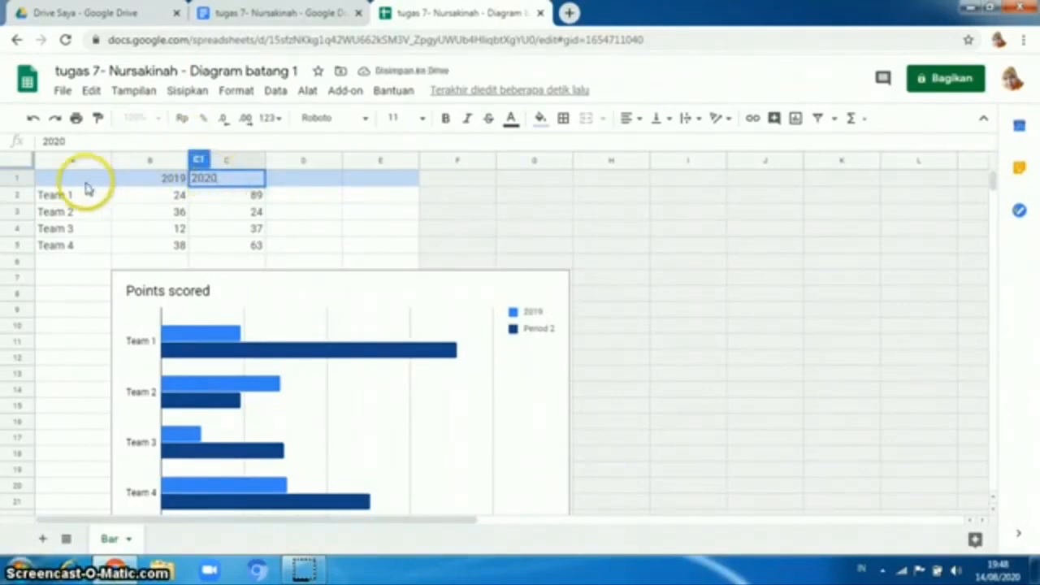
# Step: Replace the row labels Team 1 and Team 2 with "0-5 thn" and "5-10 thn"
pyautogui.click(85, 198)
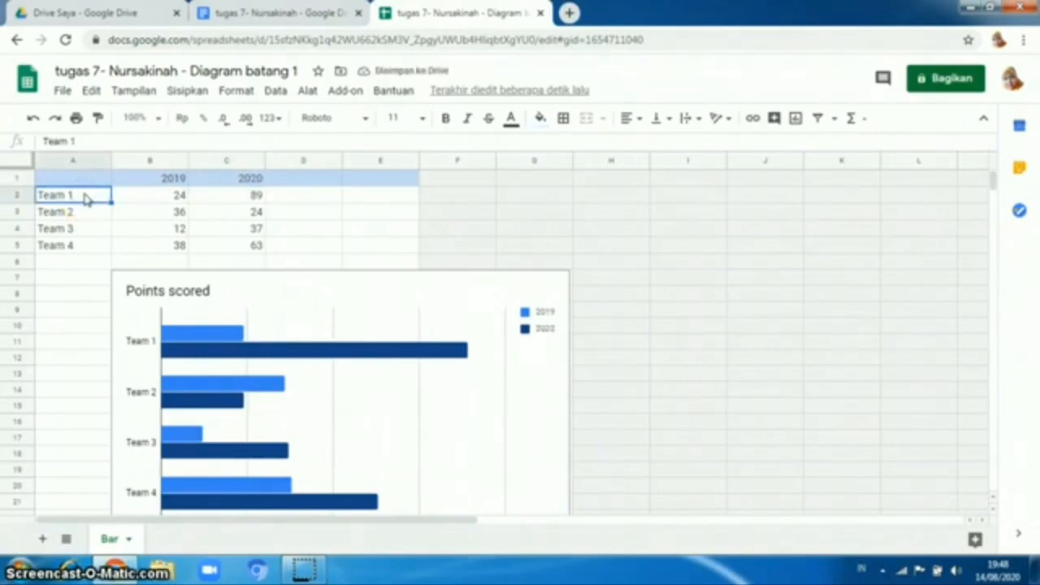
pyautogui.write('5')
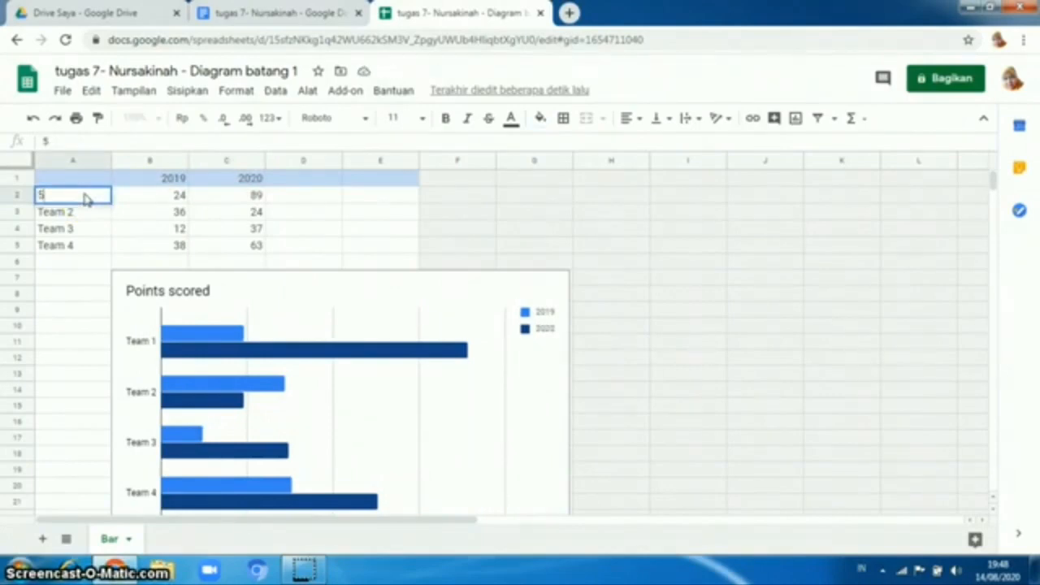
pyautogui.write('-5')
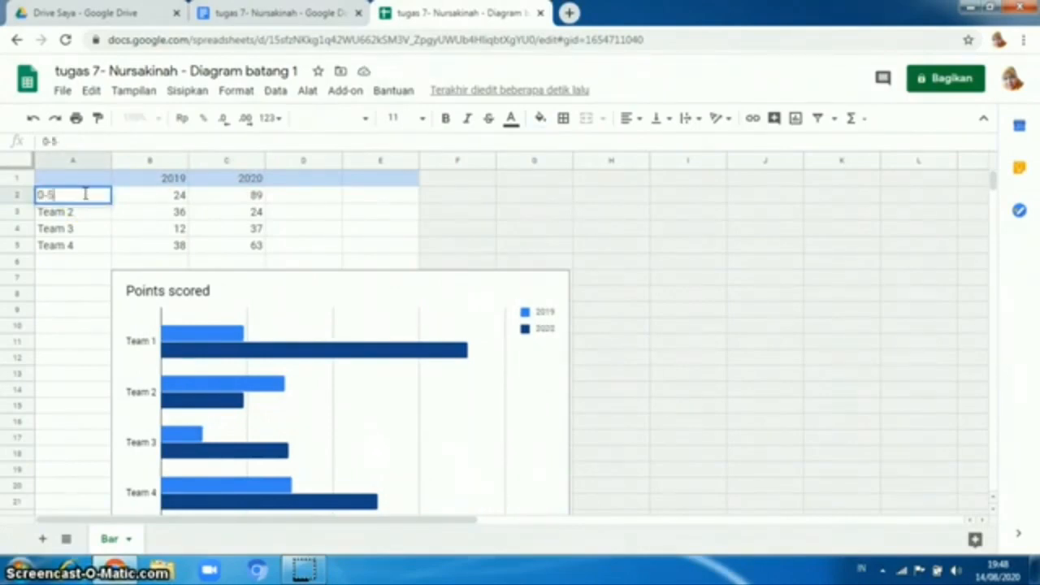
pyautogui.write(' thn')
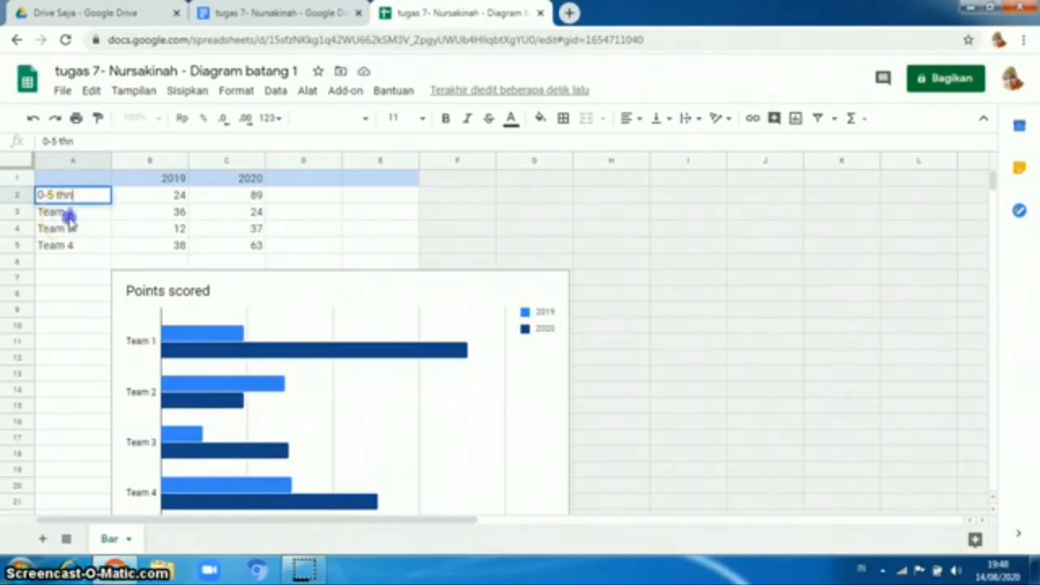
pyautogui.click(70, 214)
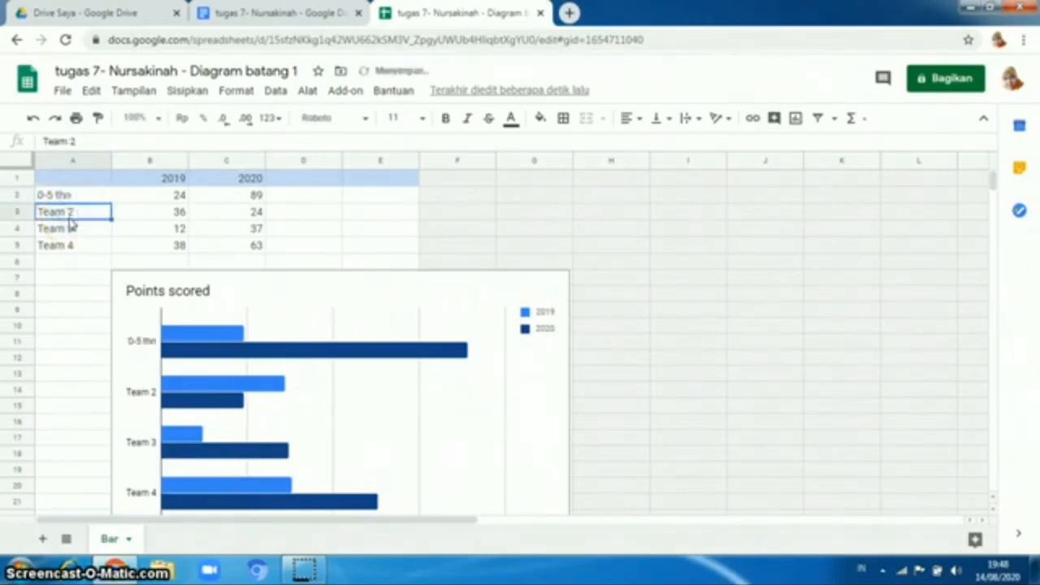
pyautogui.write('5-10 thn')
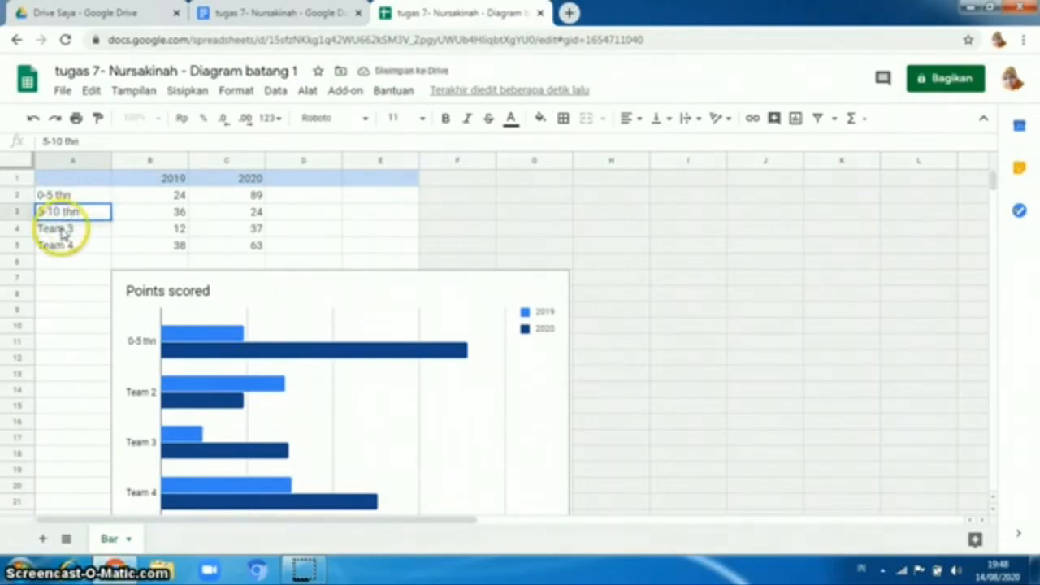
# Step: Replace the row labels Team 3 and Team 4 with "10-20 thn" and "20-40 thn"
pyautogui.click(63, 230)
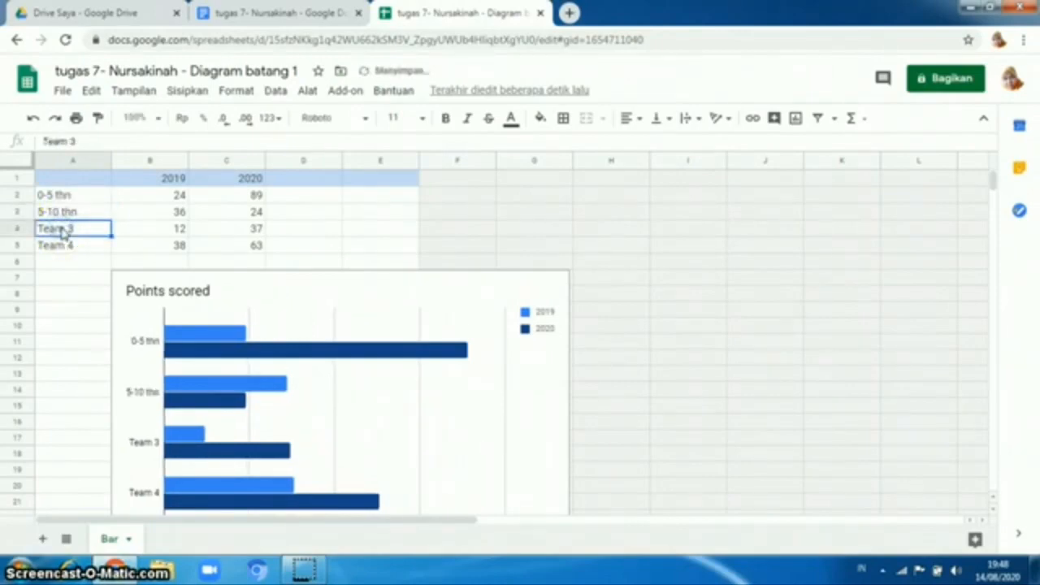
pyautogui.write('10-20')
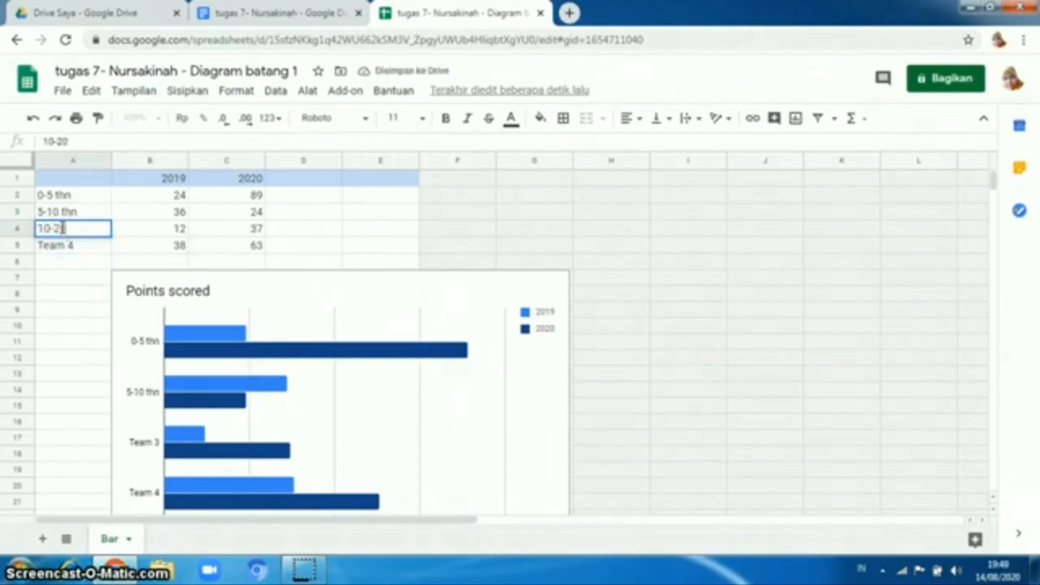
pyautogui.write(' thn')
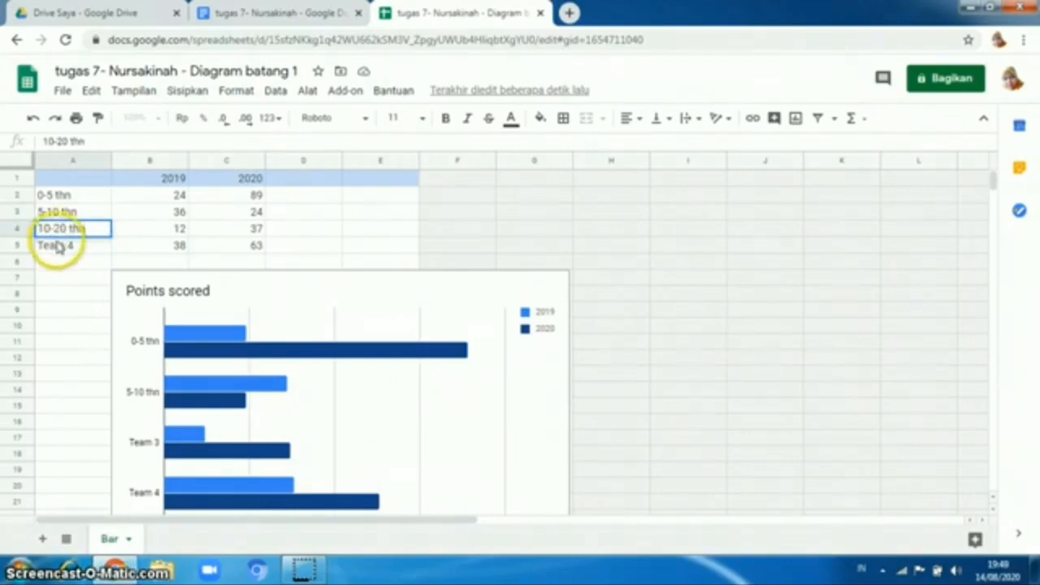
pyautogui.click(58, 248)
pyautogui.write('20')
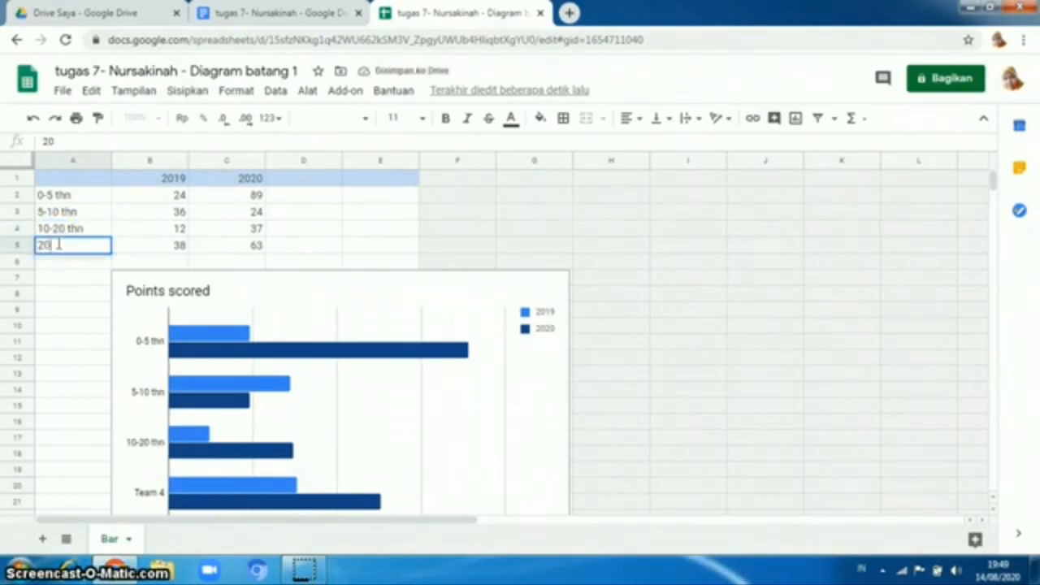
pyautogui.write('-40')
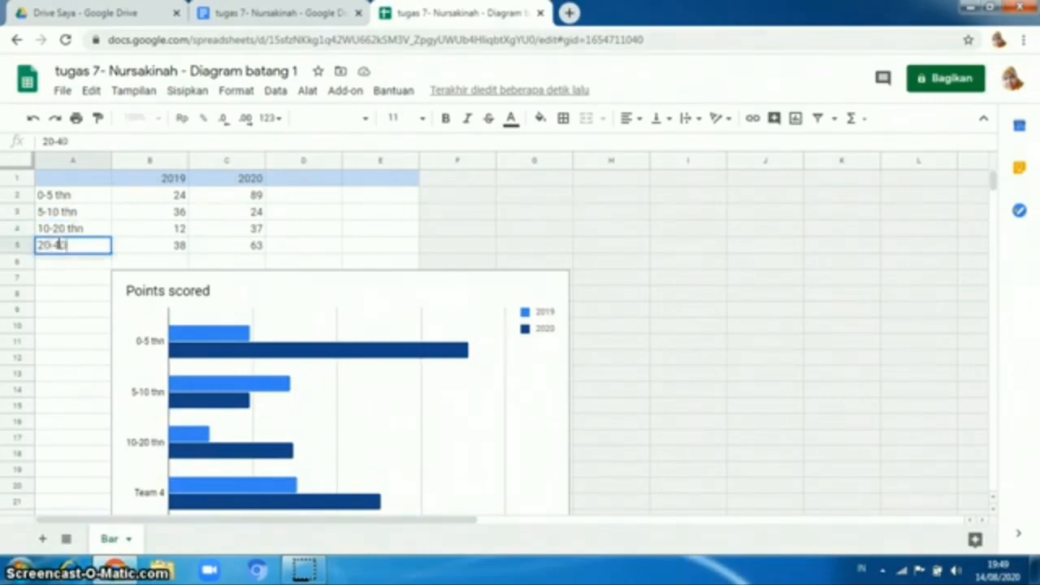
pyautogui.write(' thn')
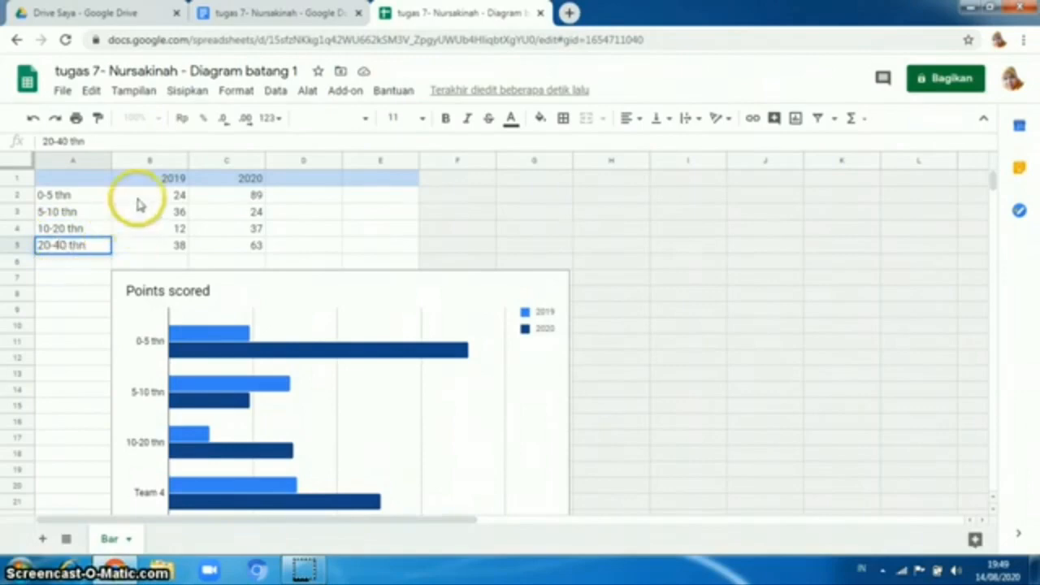
# Step: Set the 0-5 thn row's values to 25 for 2019 and 30 for 2020
pyautogui.click(140, 193)
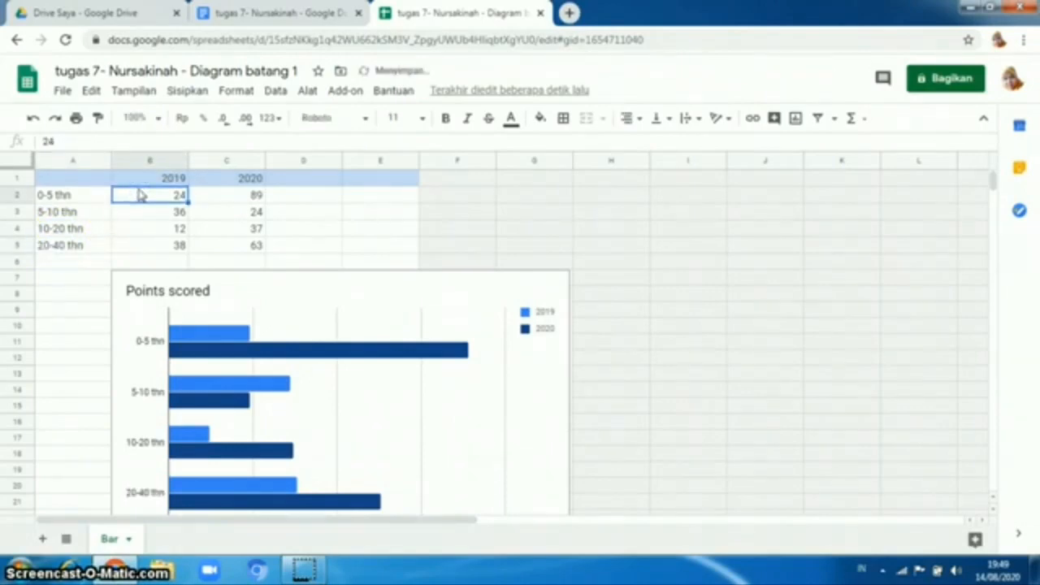
pyautogui.write('25')
pyautogui.click(186, 190)
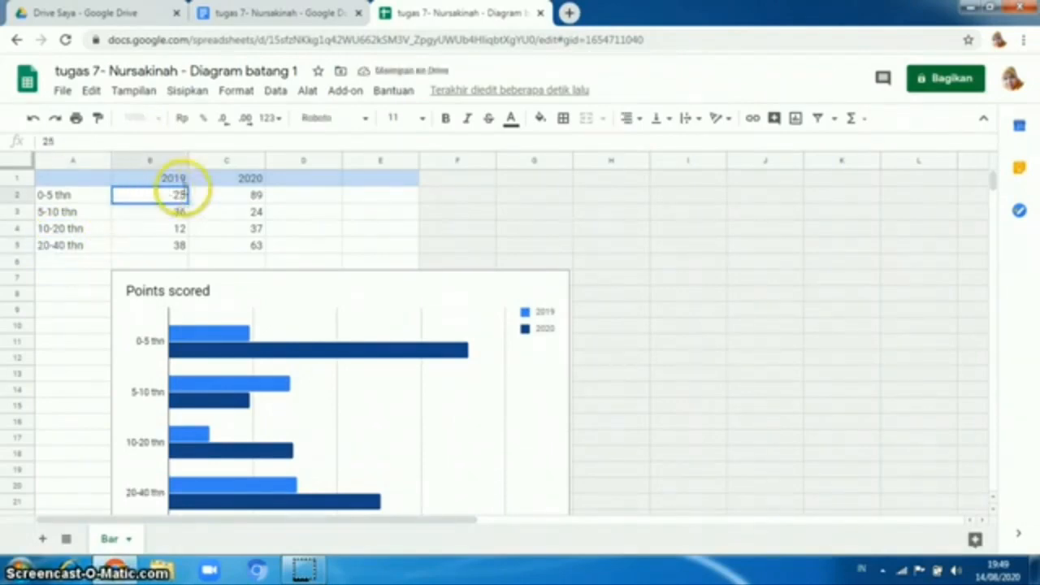
pyautogui.click(201, 197)
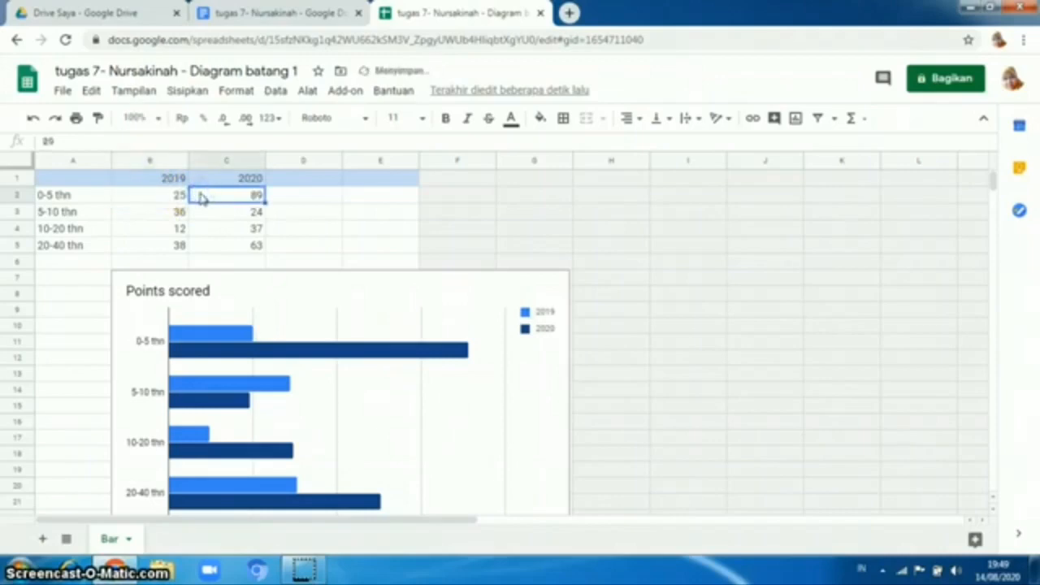
pyautogui.write('30')
# Step: Set the 5-10 thn row's values to 30 for 2019 and 46 for 2020
pyautogui.click(178, 210)
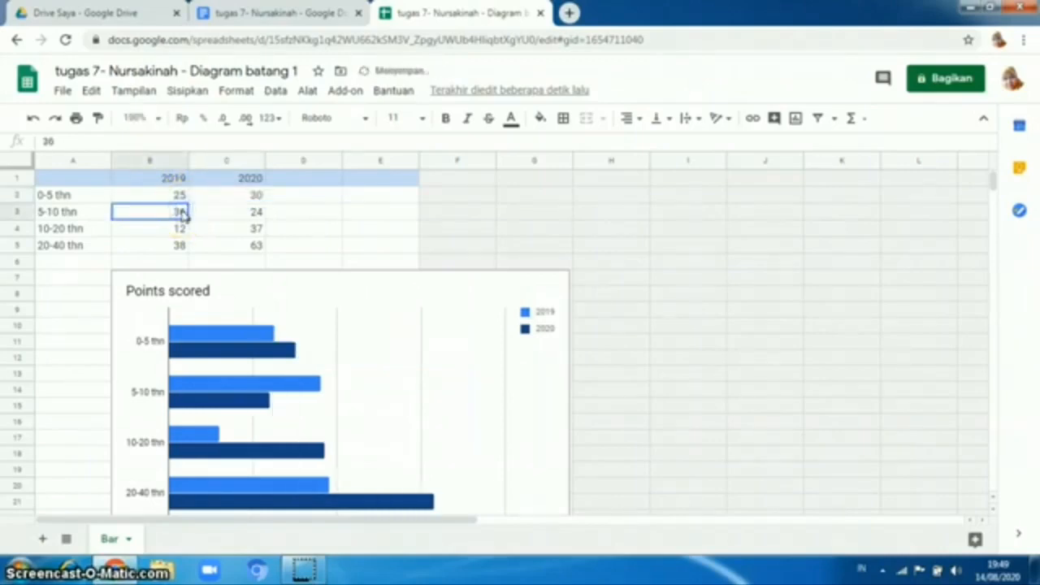
pyautogui.write('30')
pyautogui.click(225, 212)
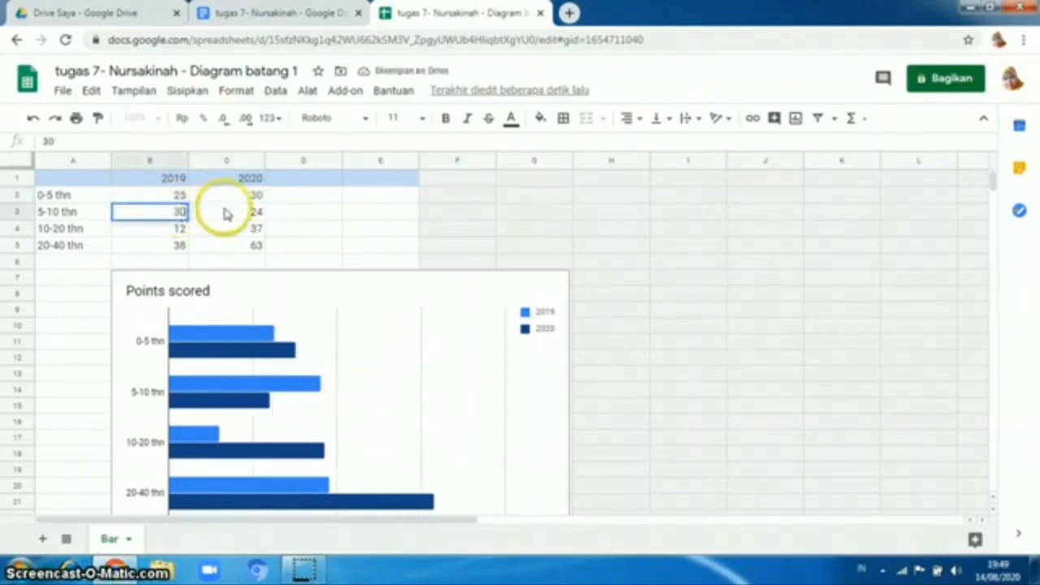
pyautogui.write('46')
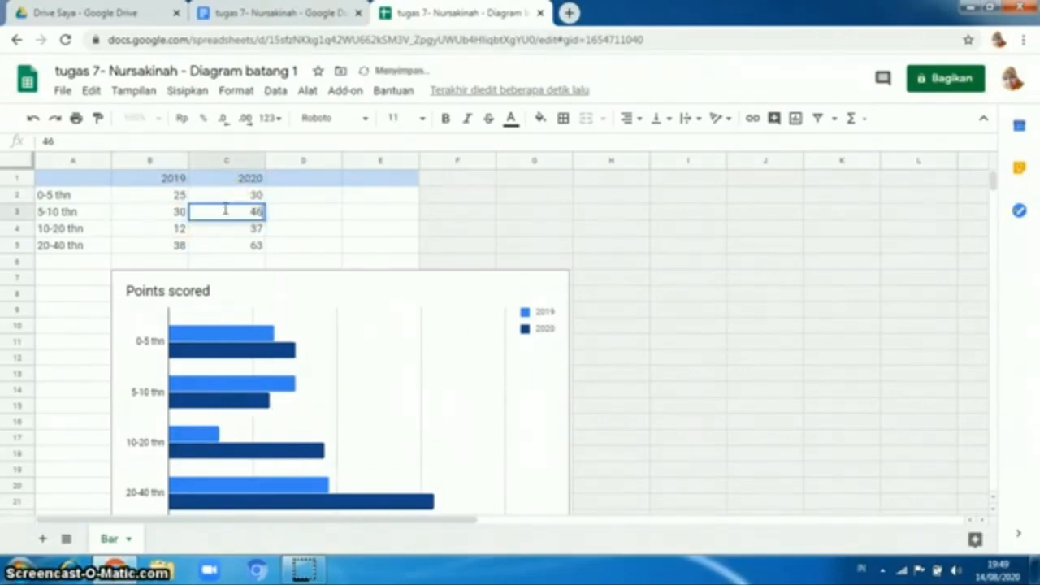
# Step: Set the 10-20 thn row's values to 43 for 2019 and 50 for 2020
pyautogui.click(185, 228)
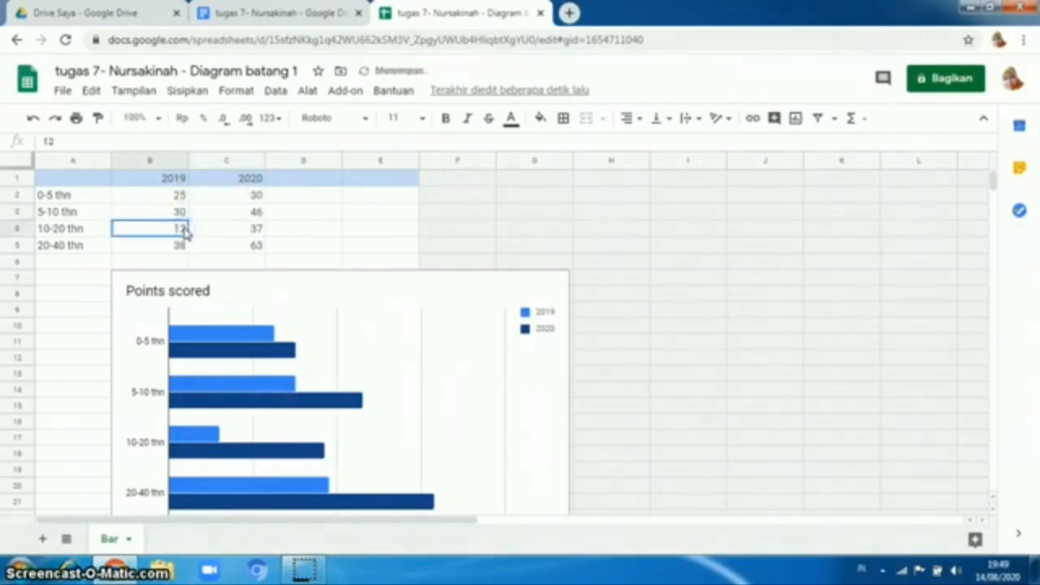
pyautogui.write('43')
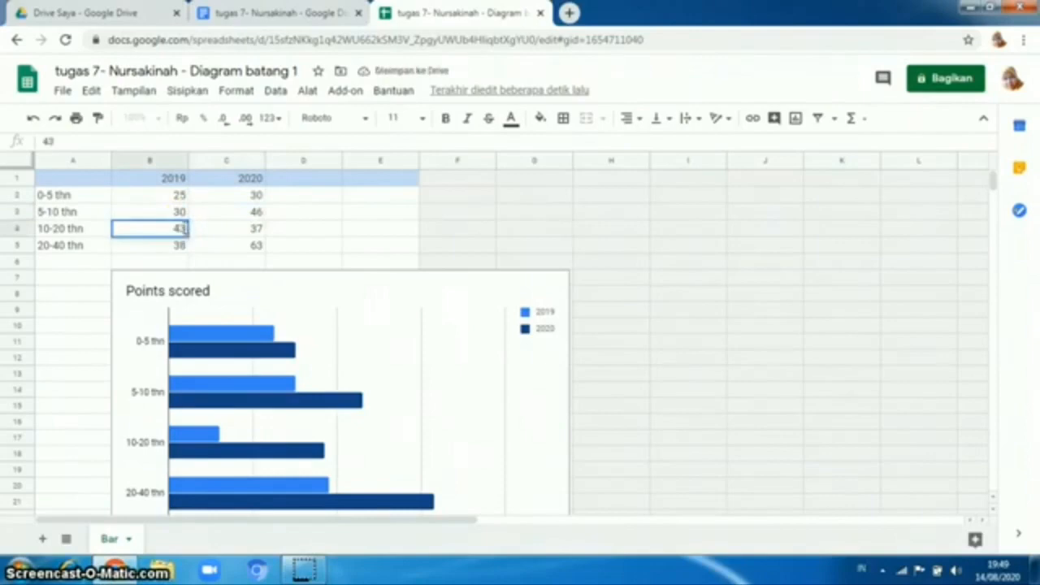
pyautogui.click(204, 230)
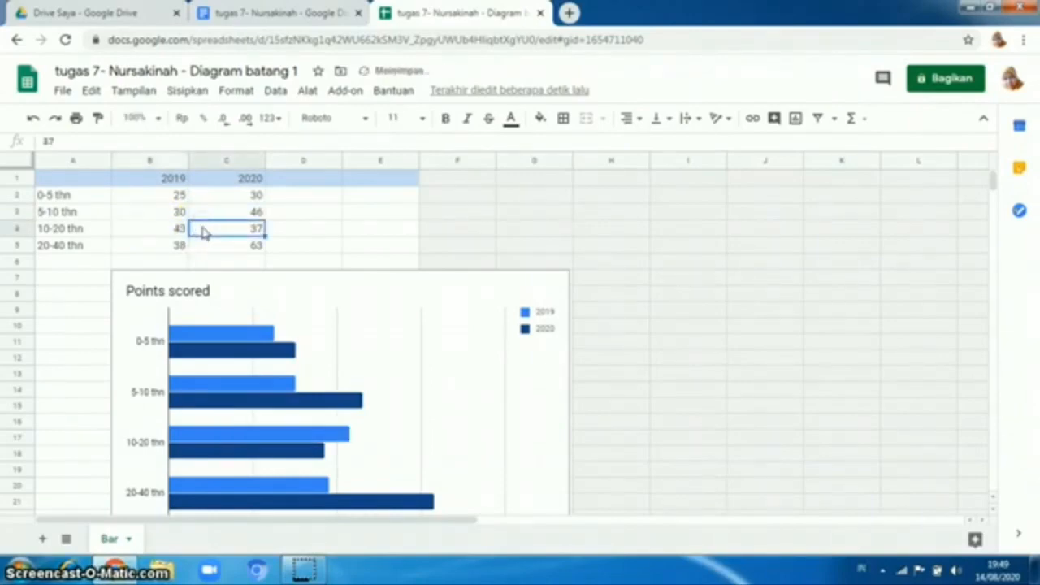
pyautogui.write('50')
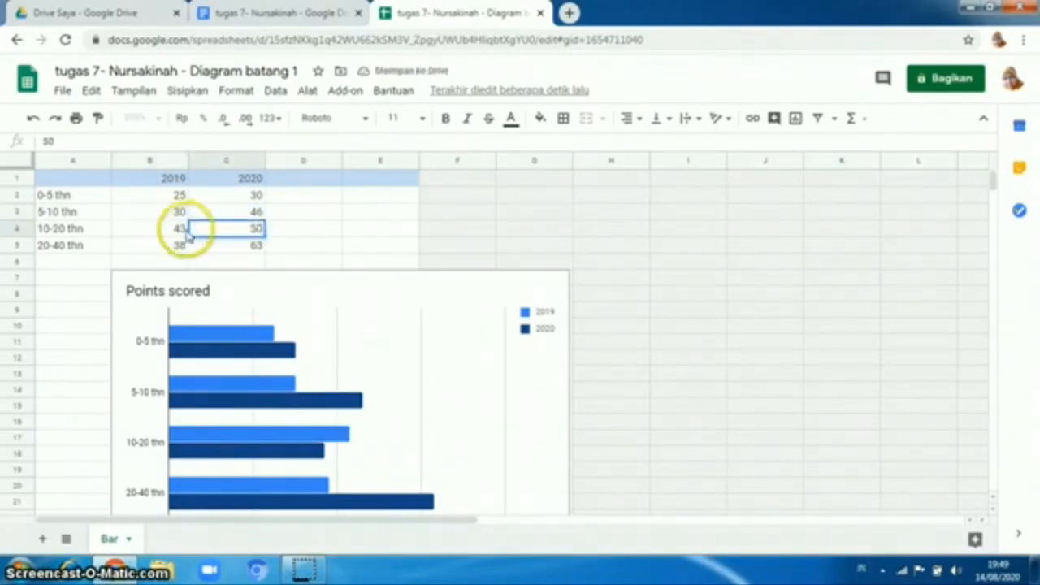
# Step: Set the 20-40 thn row's 2020 value to 46
pyautogui.click(179, 245)
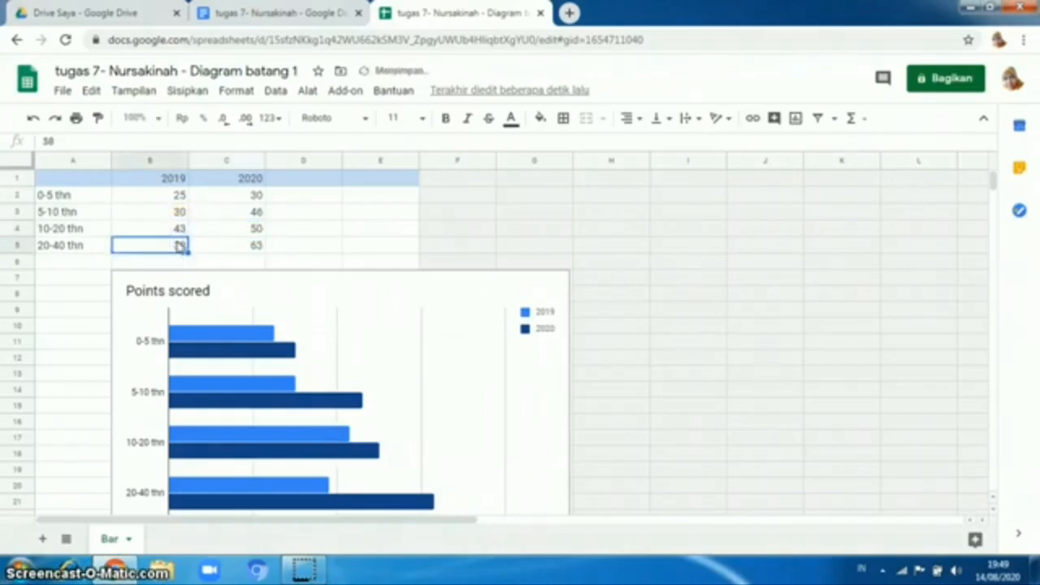
pyautogui.doubleClick(179, 246)
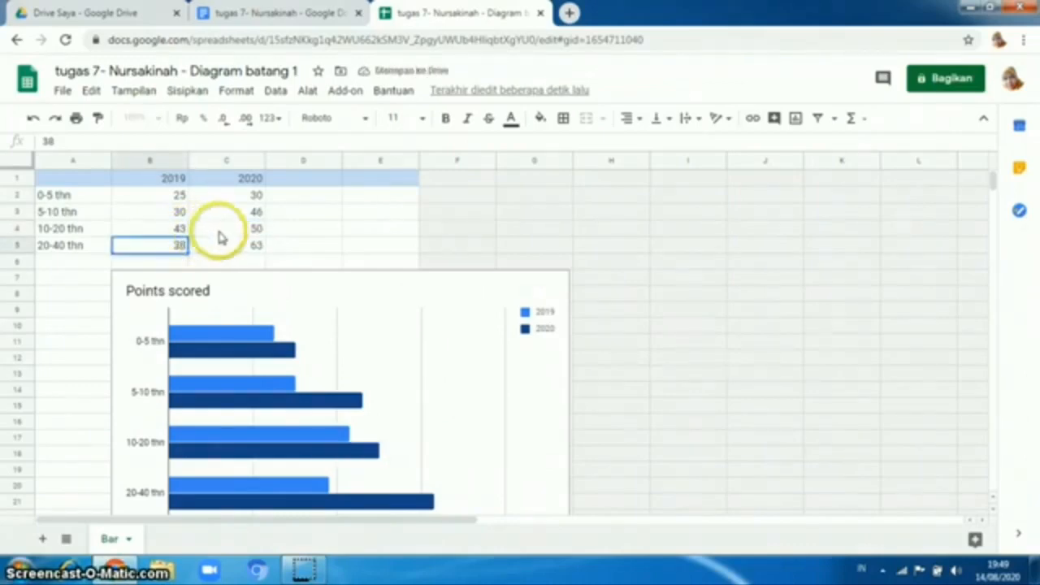
pyautogui.click(219, 247)
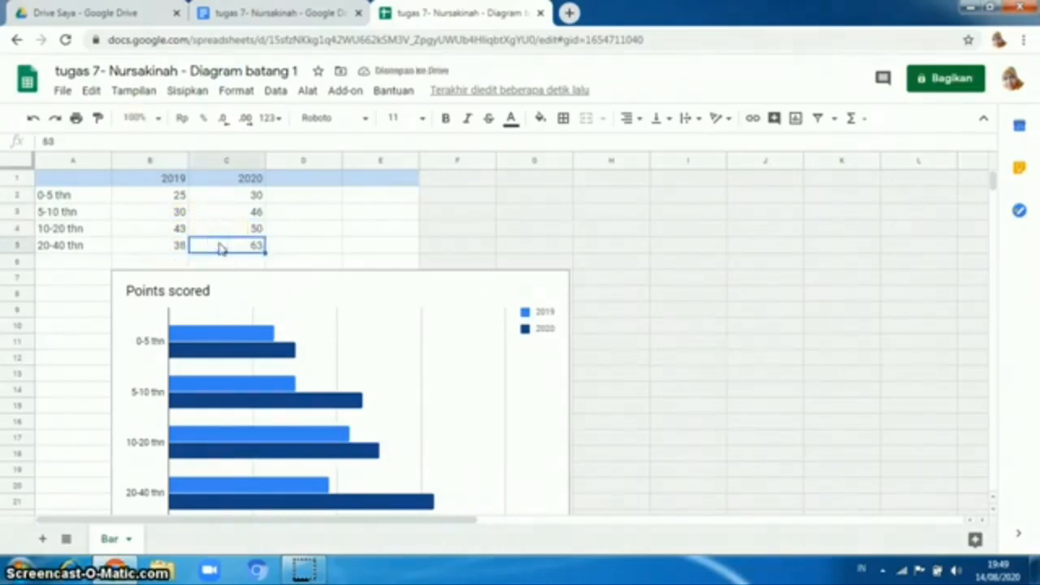
pyautogui.write('46')
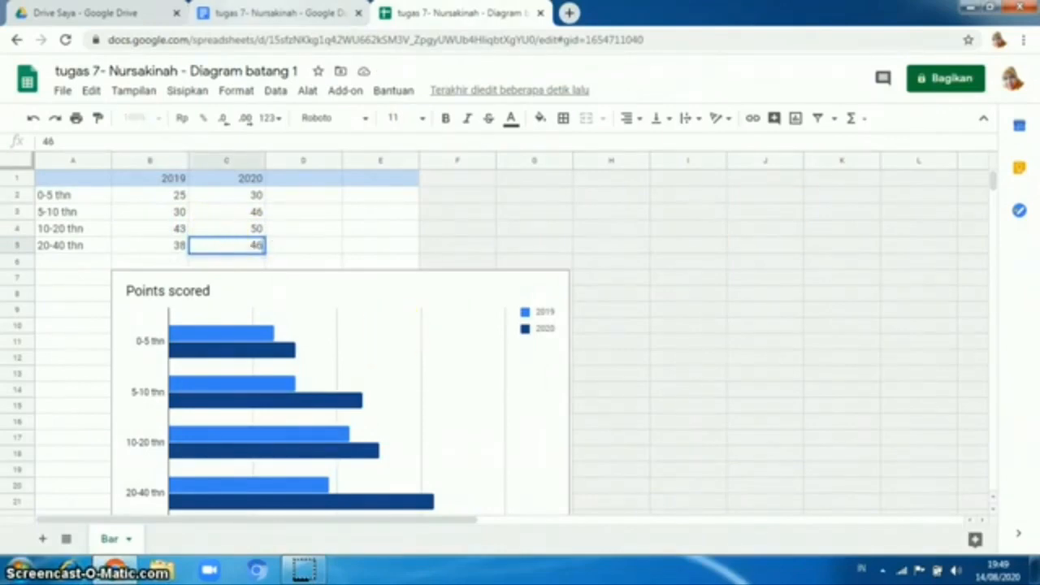
# Step: Switch back to the Google Docs document and update the linked bar chart with the edited spreadsheet data
pyautogui.click(262, 15)
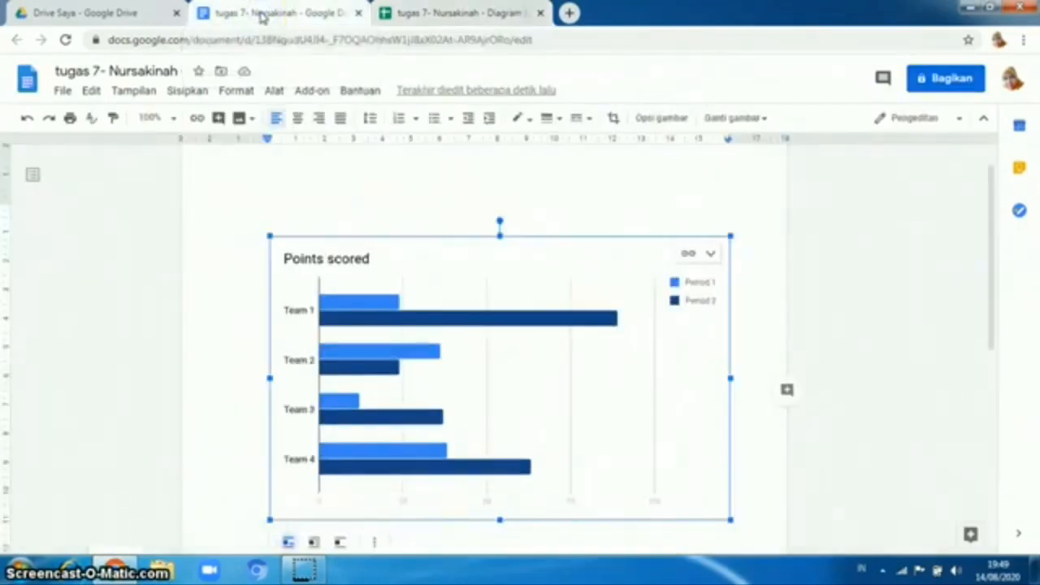
pyautogui.click(624, 254)
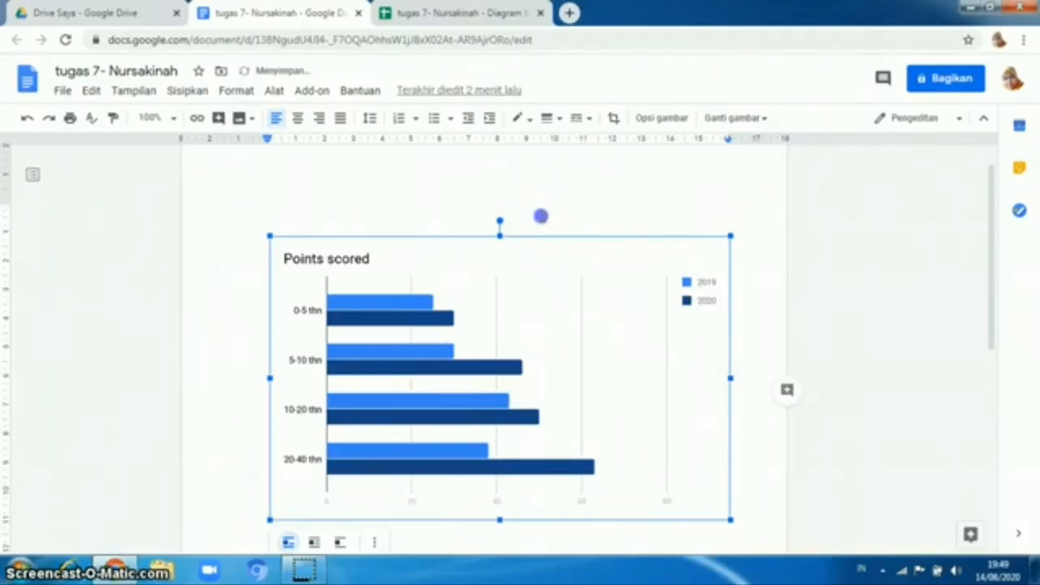
pyautogui.click(540, 216)
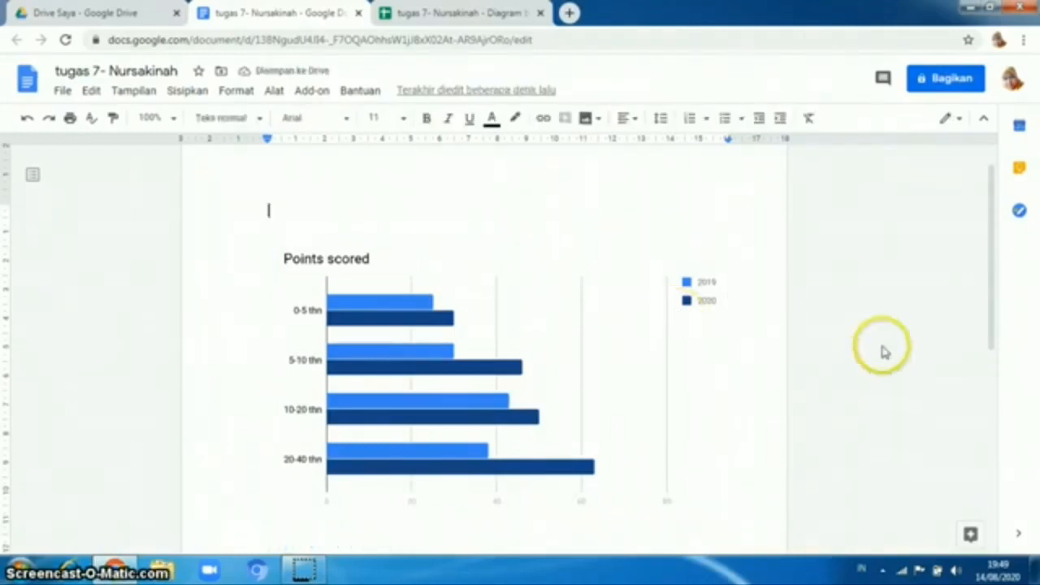
# Step: Insert a column chart on a new line below the bar chart
pyautogui.click(747, 363)
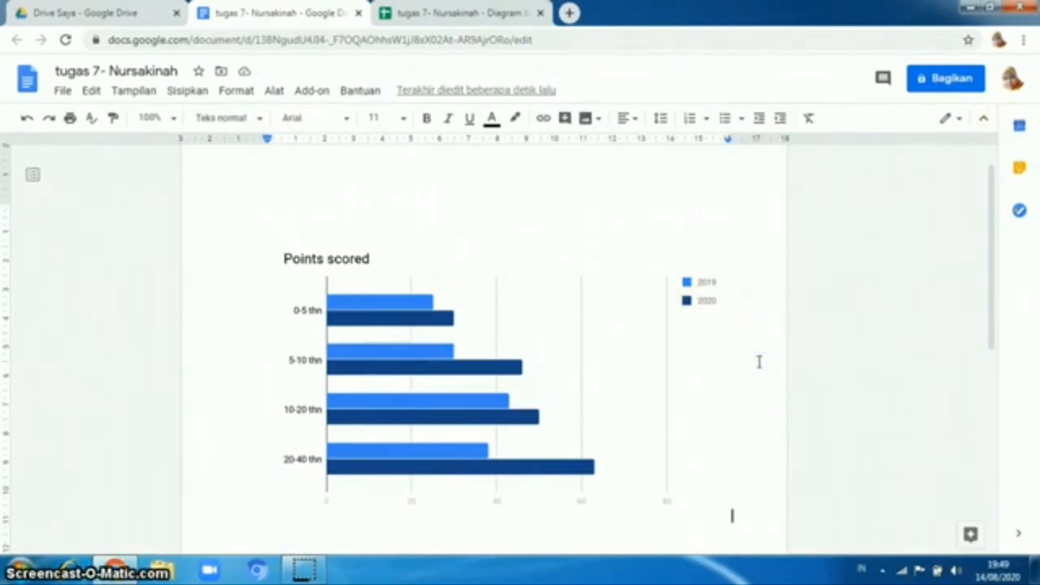
pyautogui.press('Return')
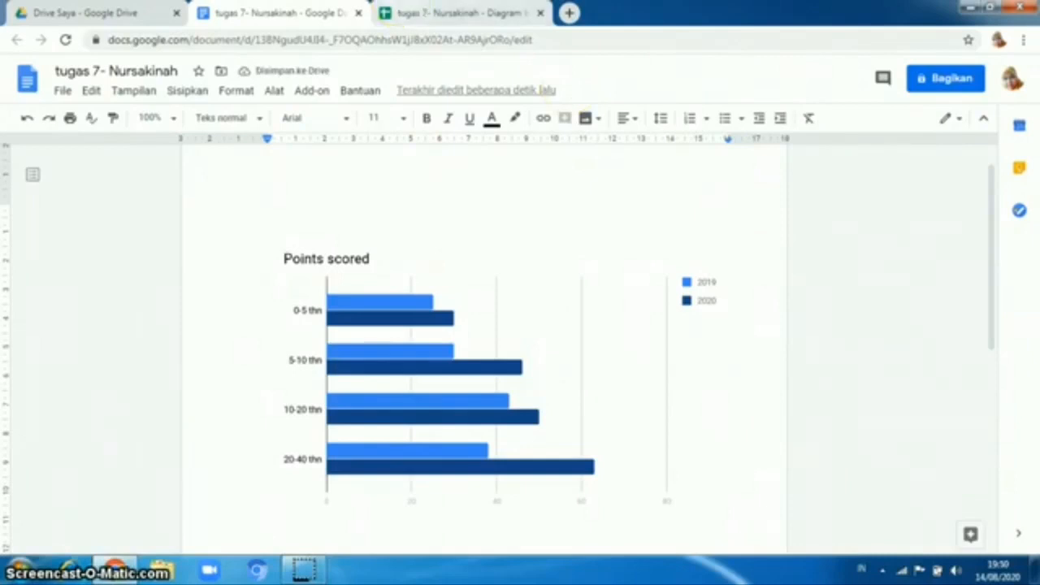
pyautogui.click(188, 91)
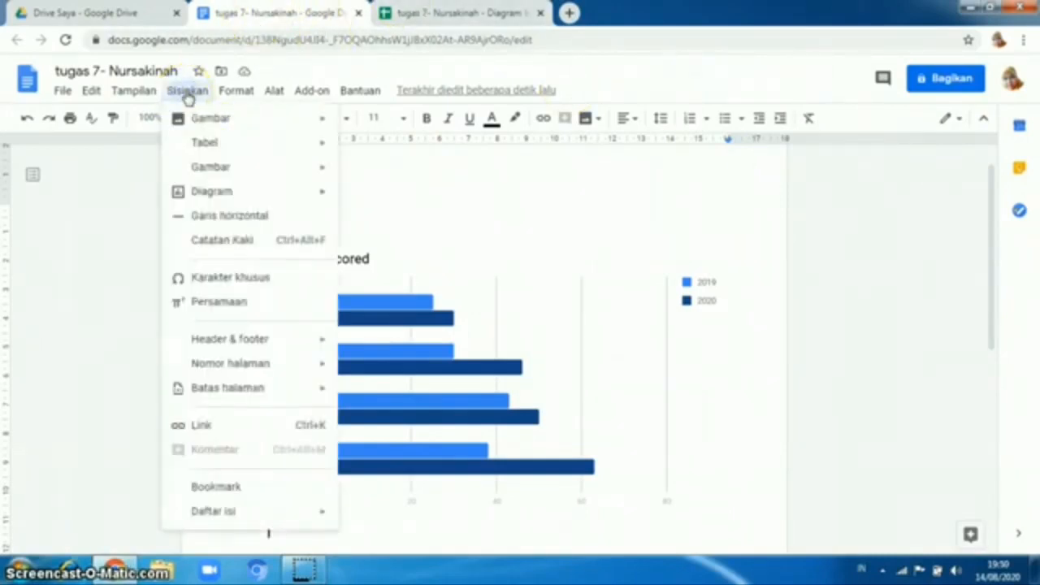
pyautogui.moveTo(248, 190)
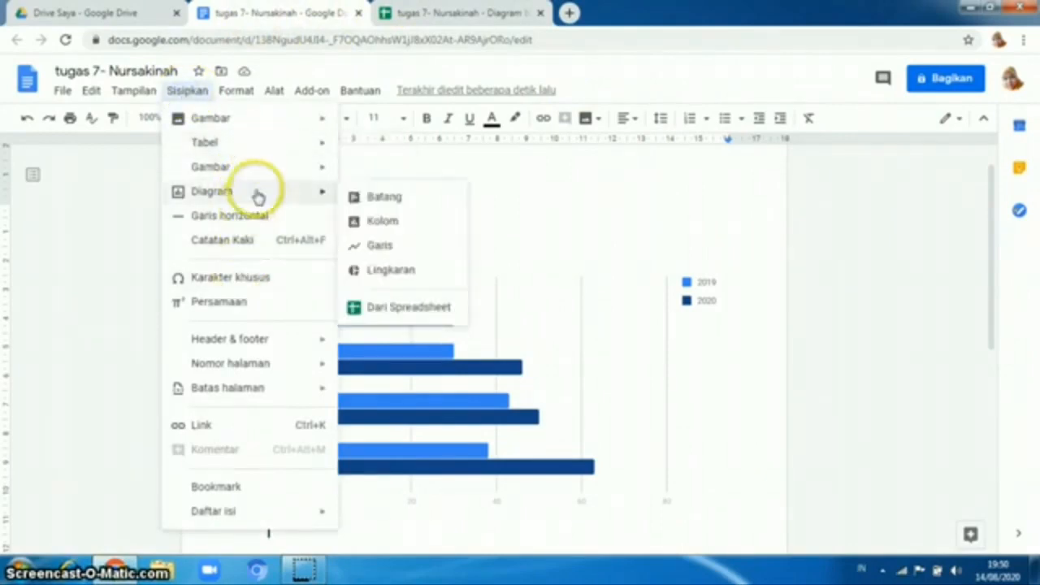
pyautogui.click(379, 225)
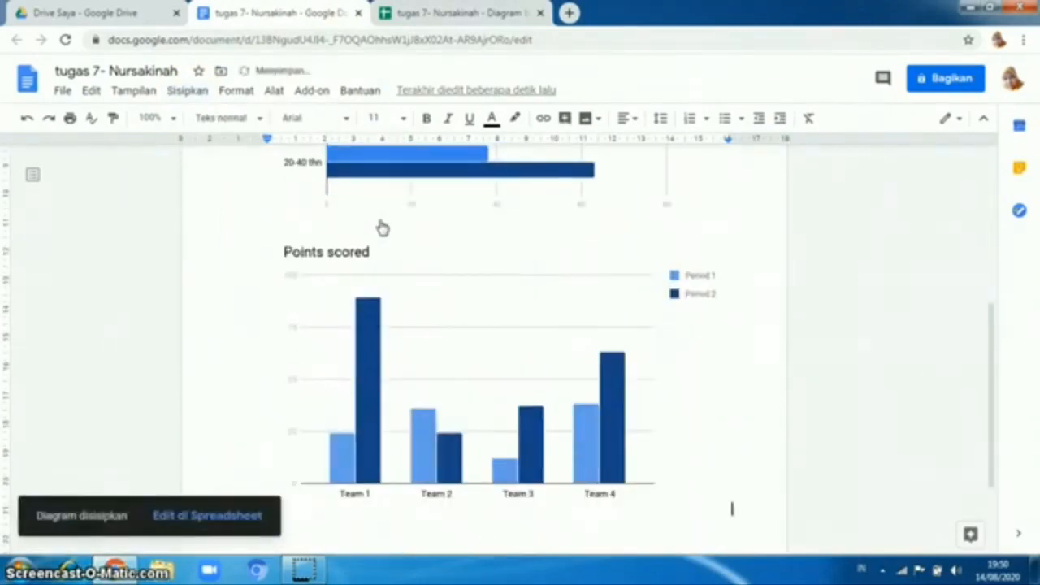
# Step: Open the source spreadsheet linked to the new column chart
pyautogui.click(509, 355)
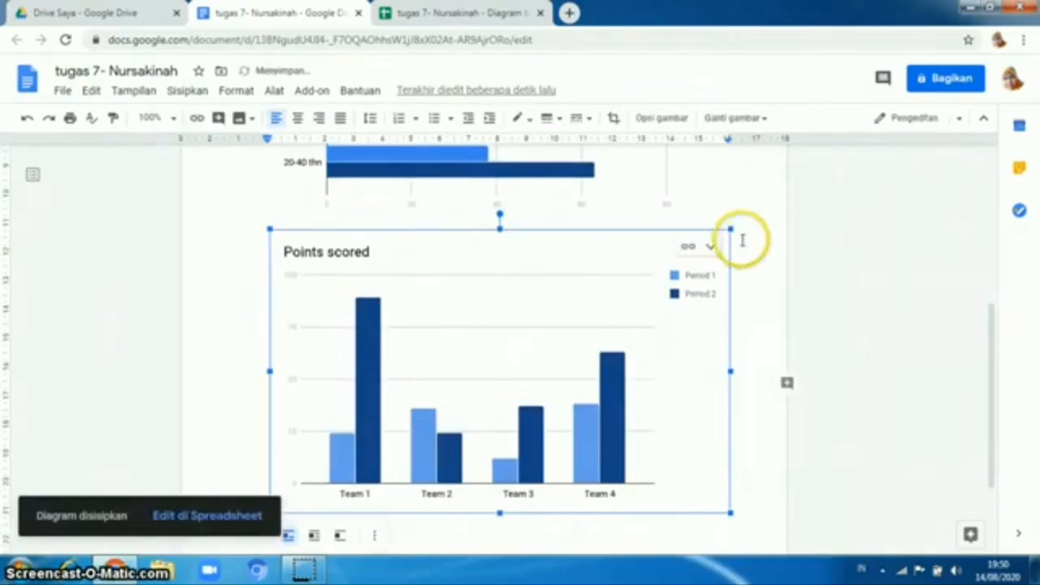
pyautogui.click(710, 246)
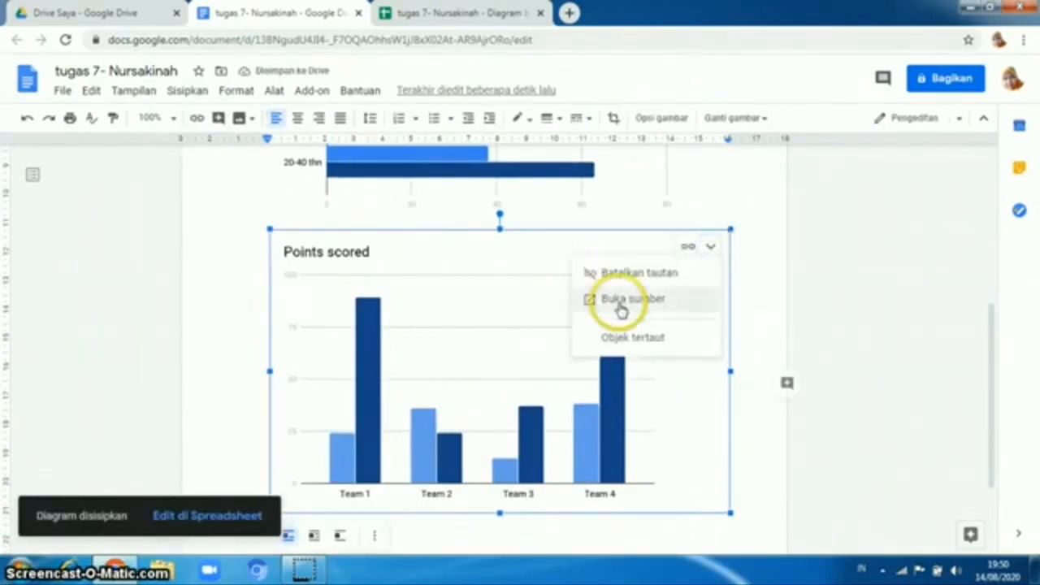
pyautogui.click(621, 307)
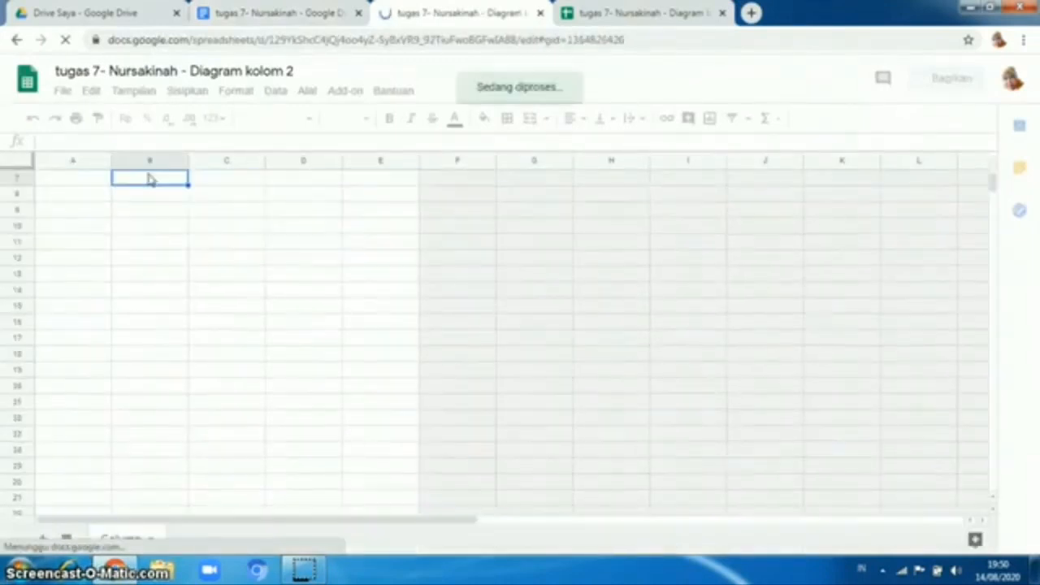
pyautogui.click(366, 251)
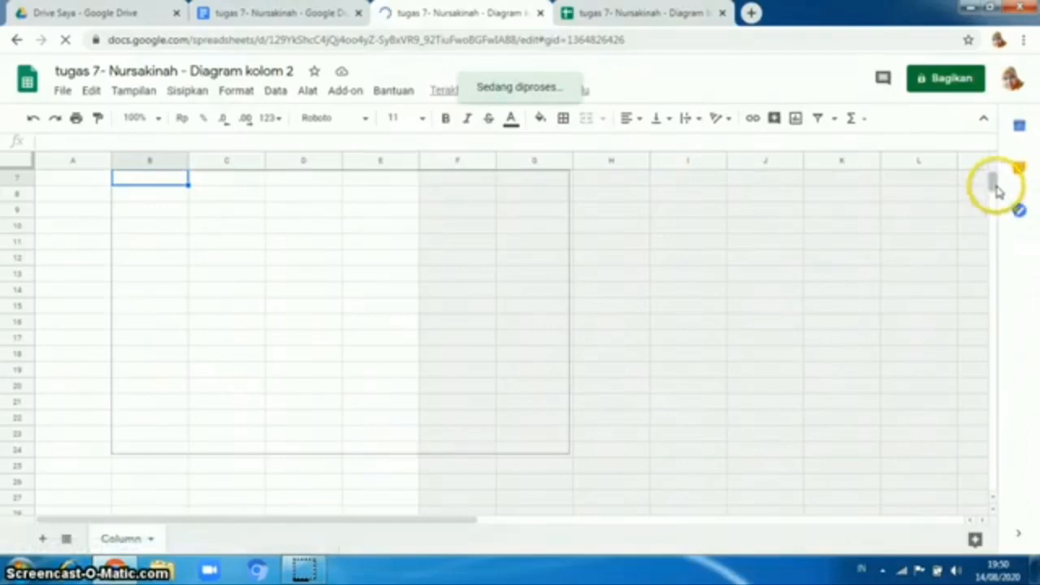
# Step: Replace the column headers Period 1 and Period 2 with 2019 and 2020
pyautogui.moveTo(993, 186); pyautogui.dragTo(990, 174)
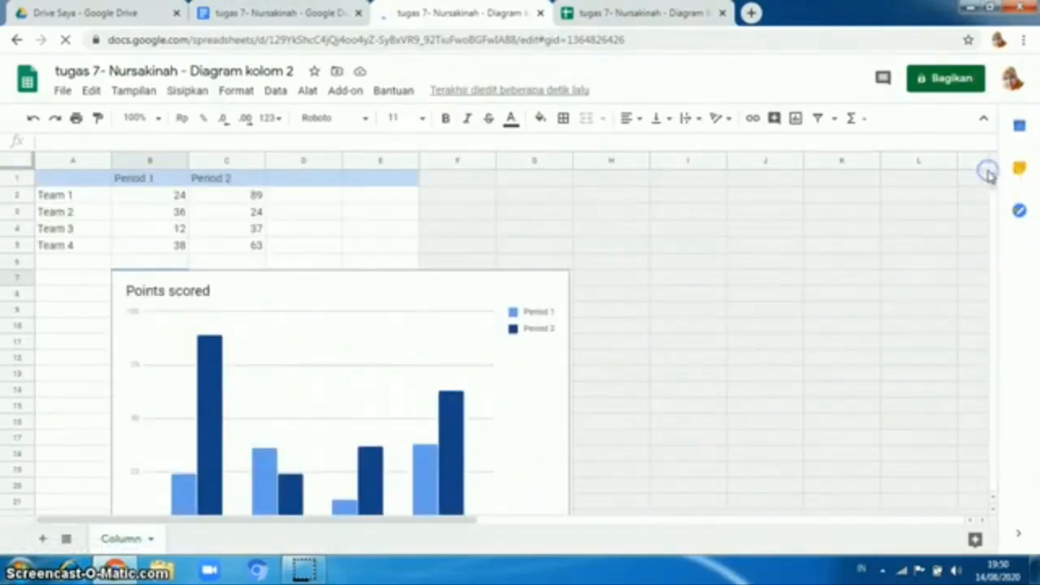
pyautogui.click(151, 180)
pyautogui.write('20')
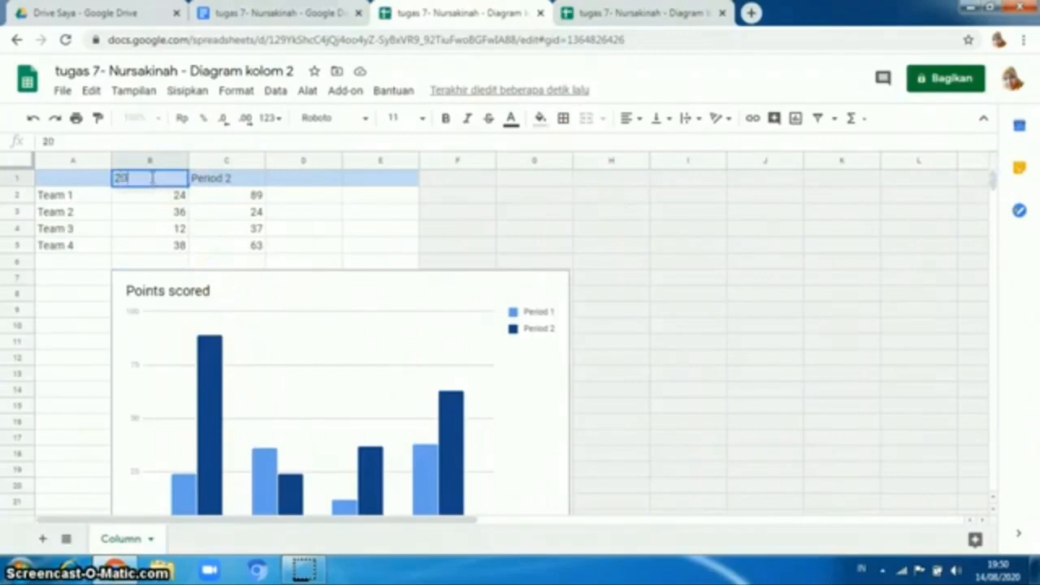
pyautogui.write('19')
pyautogui.click(207, 183)
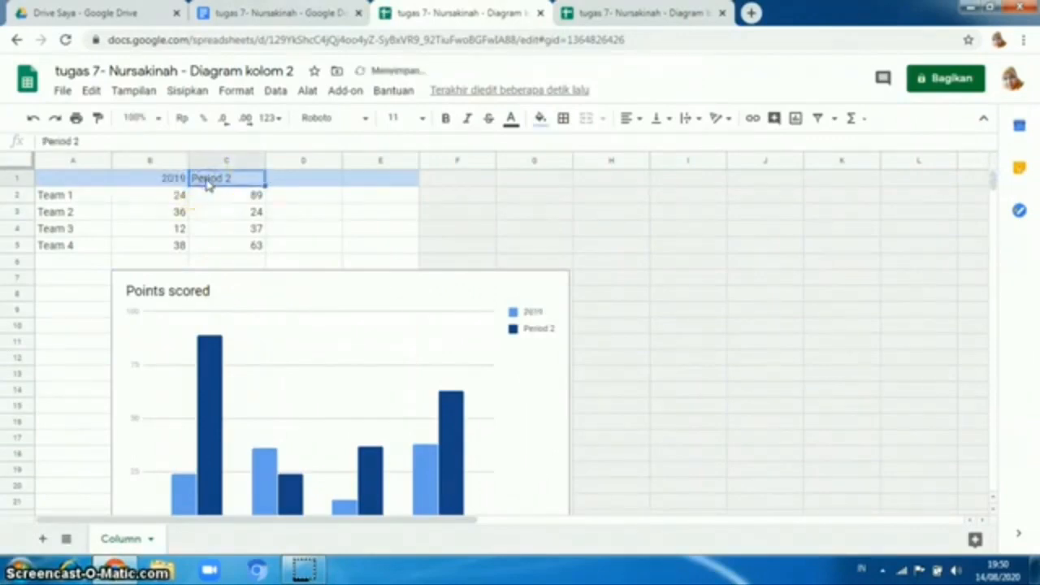
pyautogui.write('2020')
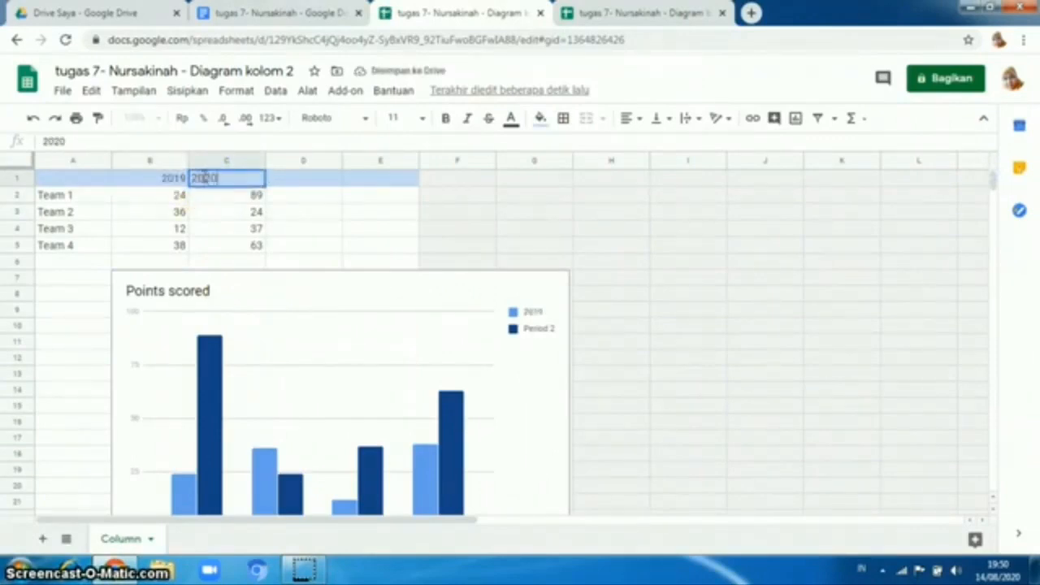
# Step: Replace the row labels Team 1 and Team 2 with "0-5 thn" and "5-10 thn"
pyautogui.click(71, 197)
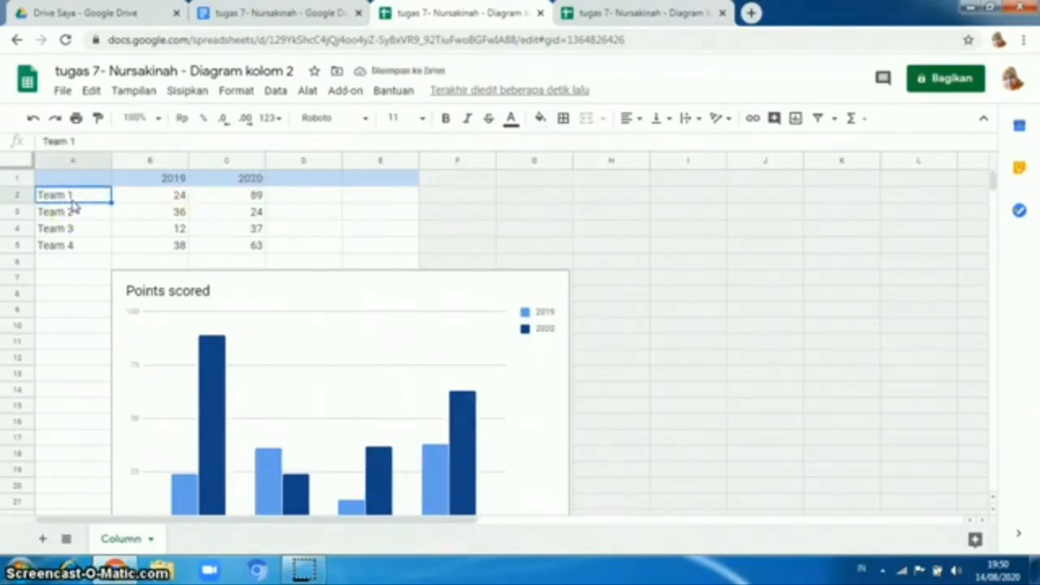
pyautogui.write('G')
pyautogui.write('-')
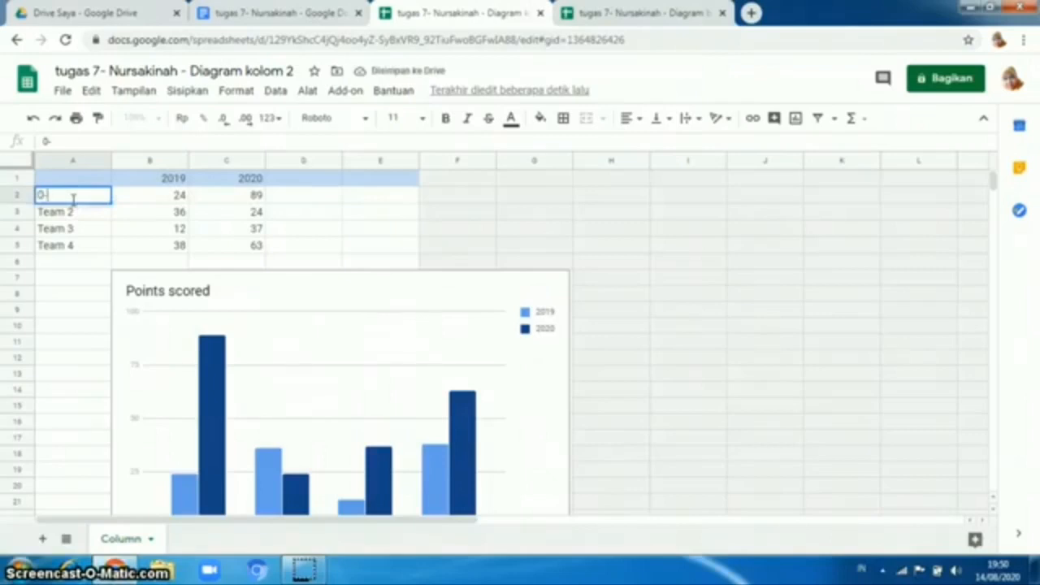
pyautogui.write('5 thn')
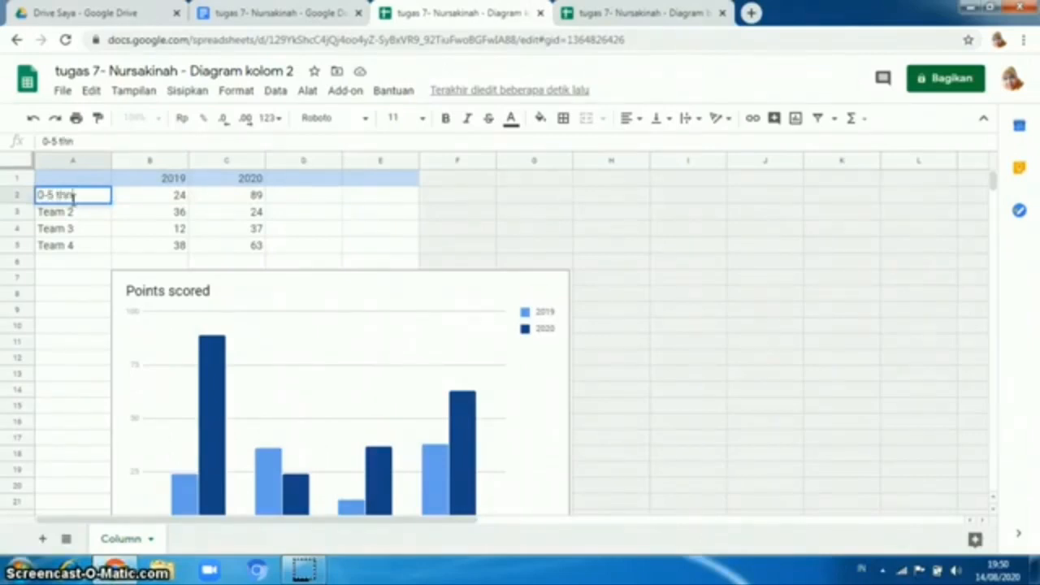
pyautogui.click(65, 218)
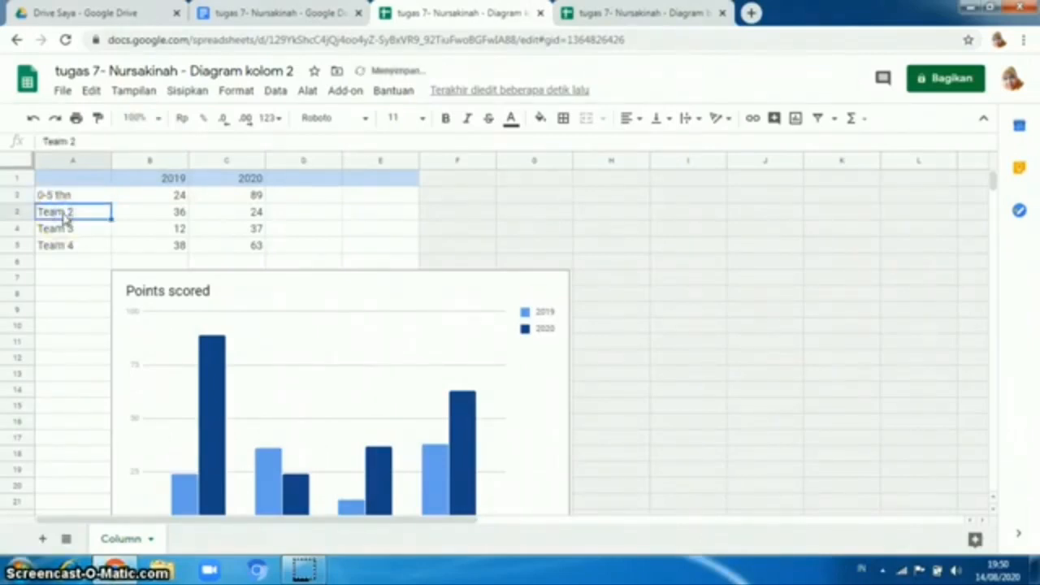
pyautogui.write('5-10')
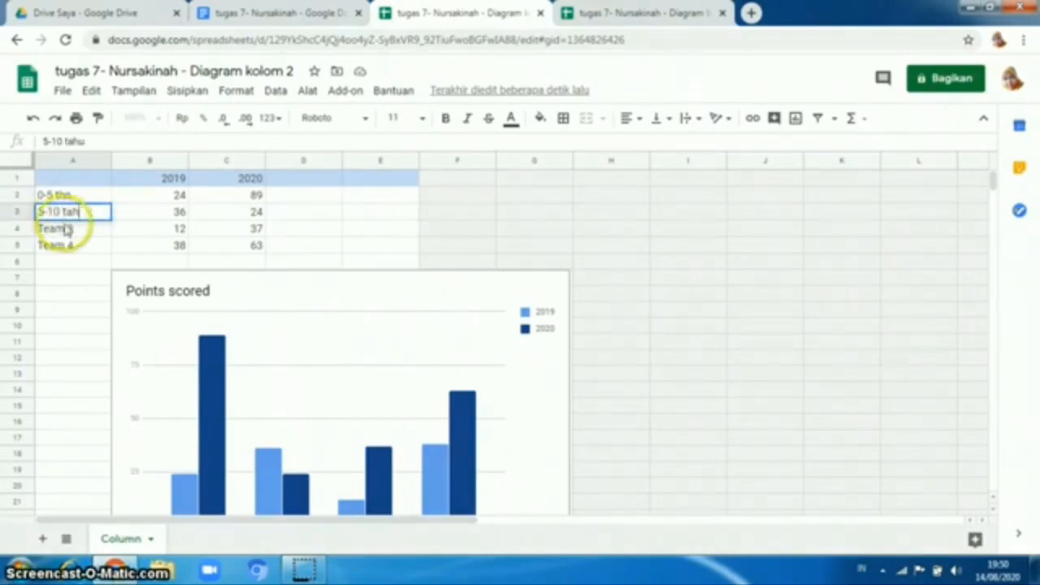
pyautogui.write(' thn')
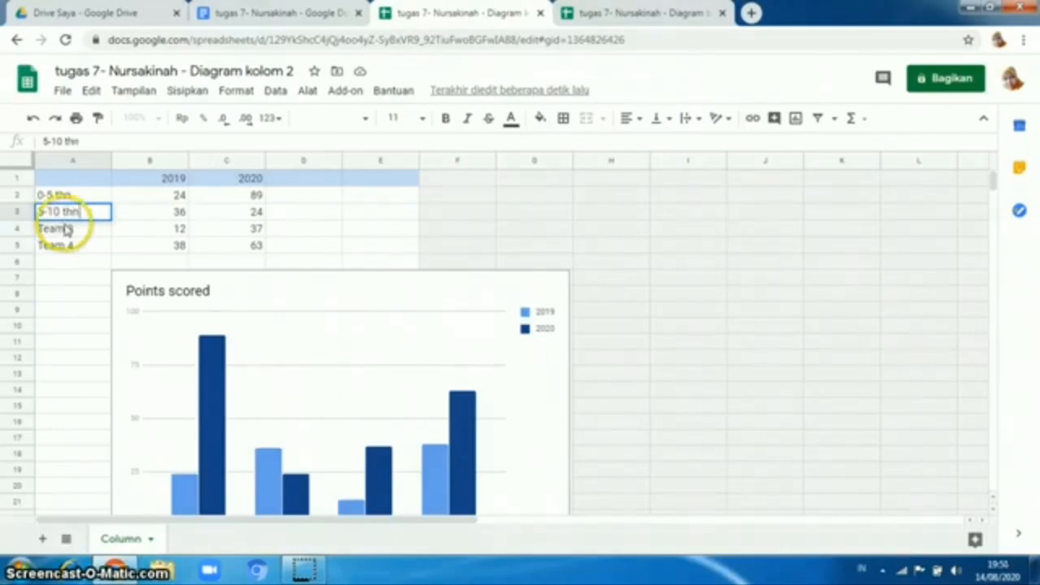
# Step: Replace the row labels Team 3 and Team 4 with "10-20 thn" and "20-40 thn" in the column chart's data
pyautogui.click(47, 232)
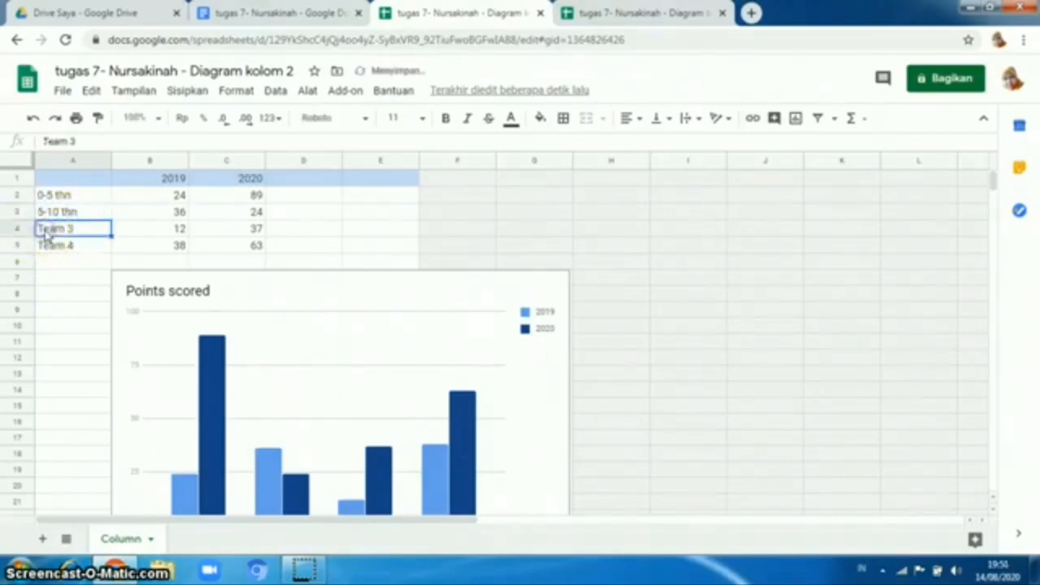
pyautogui.write('10-')
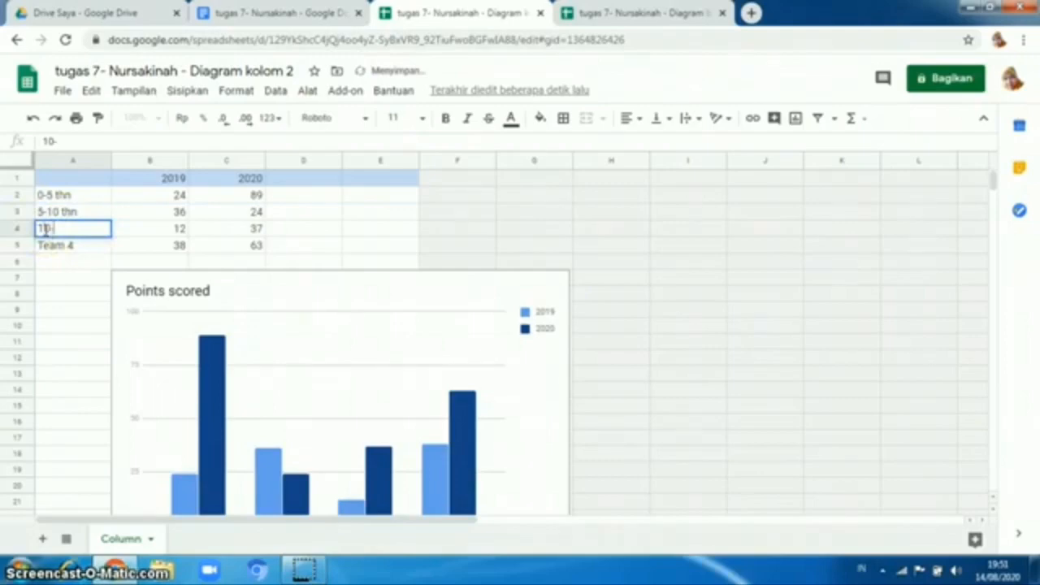
pyautogui.write('20 thn')
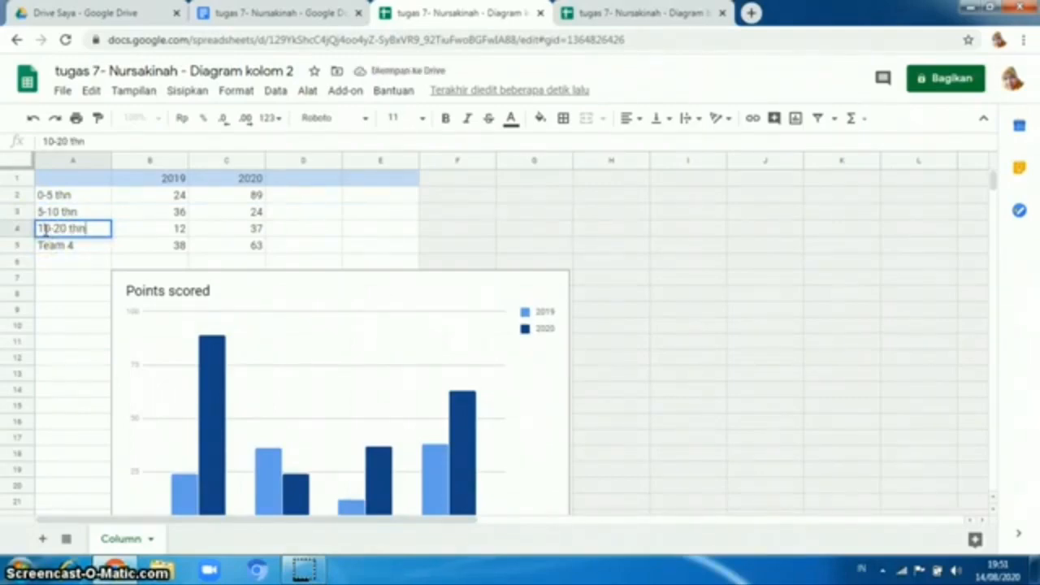
pyautogui.click(45, 250)
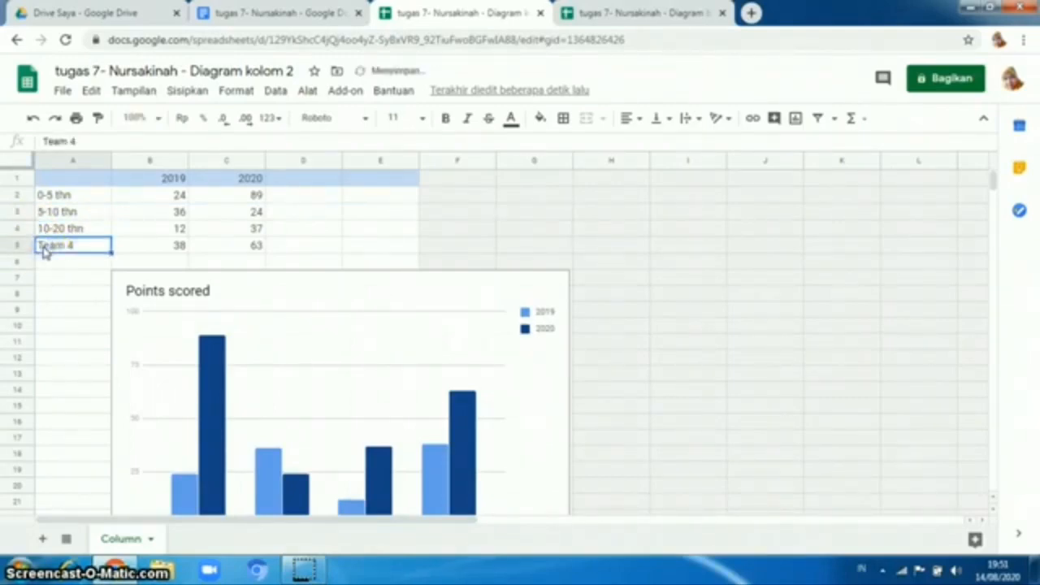
pyautogui.write('20-')
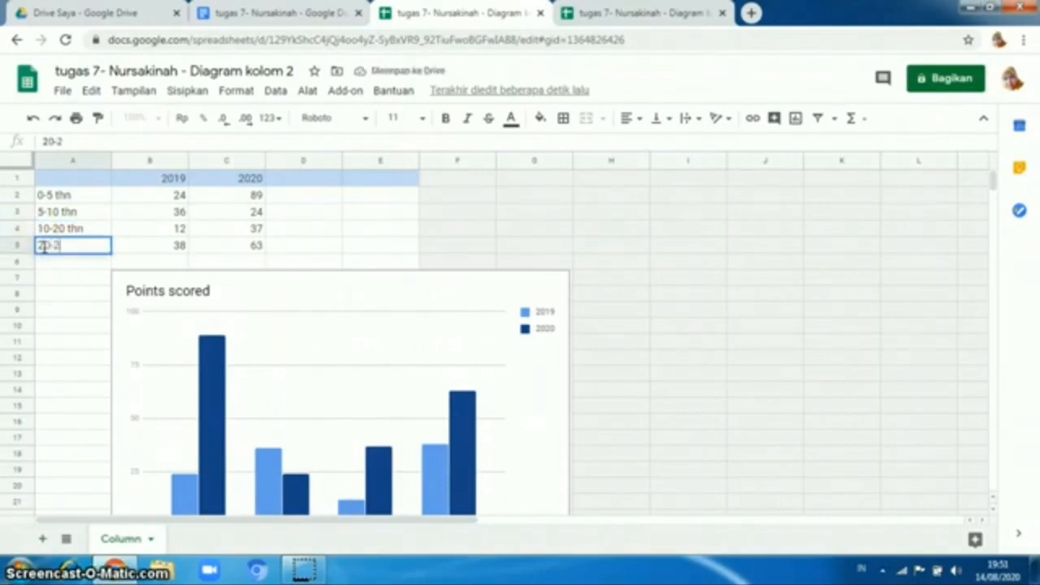
pyautogui.write('40 thn')
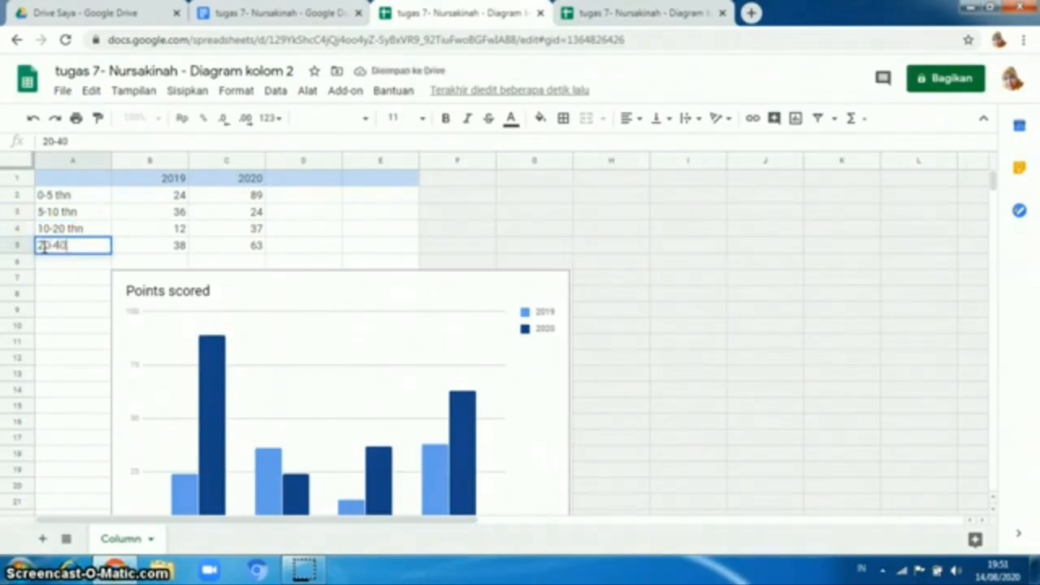
# Step: Set the column chart data's 0-5 thn row to 25 for 2019 and 30 for 2020
pyautogui.click(151, 195)
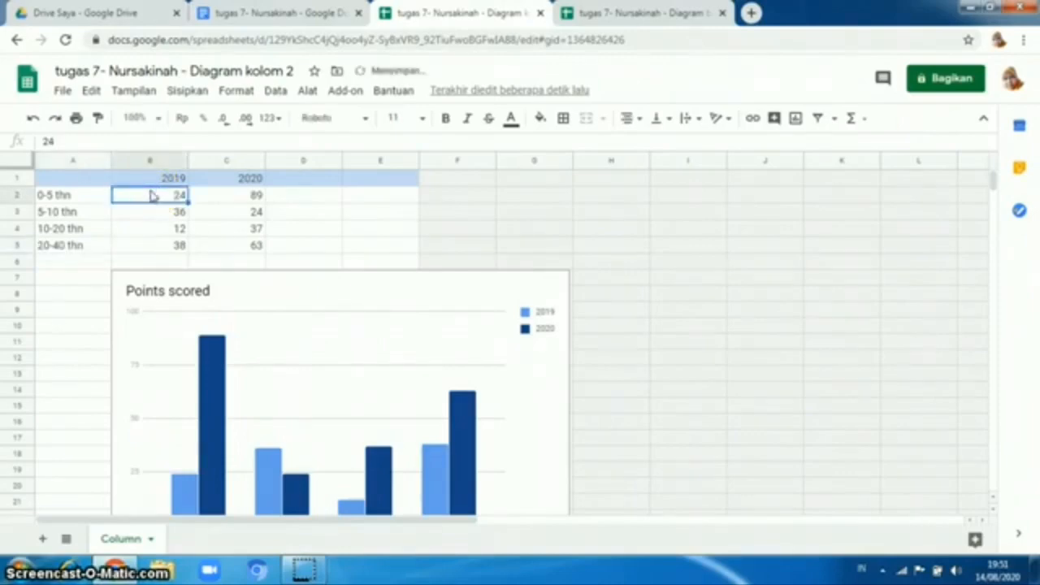
pyautogui.write('25')
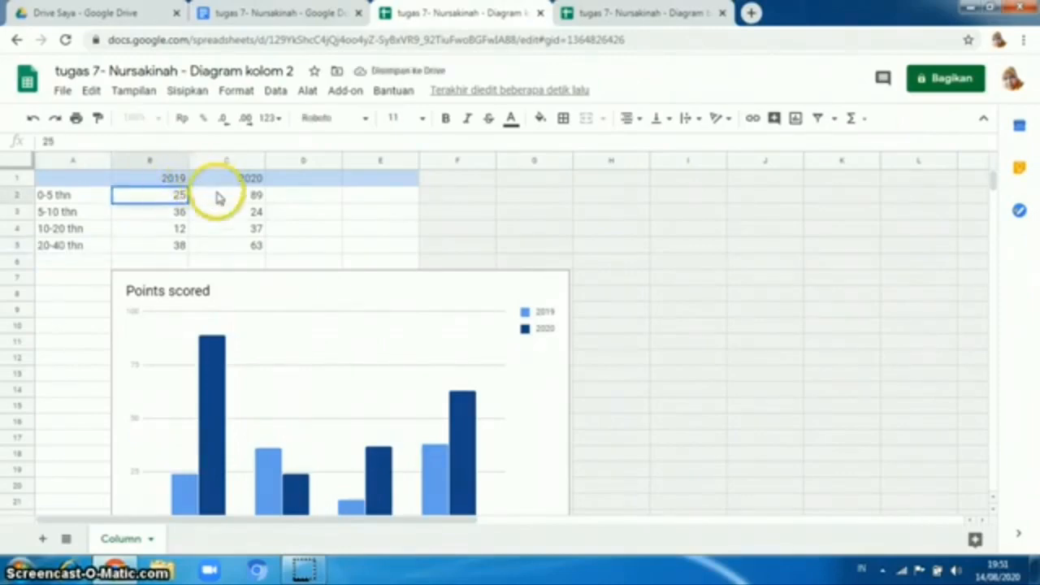
pyautogui.click(218, 197)
pyautogui.write('30')
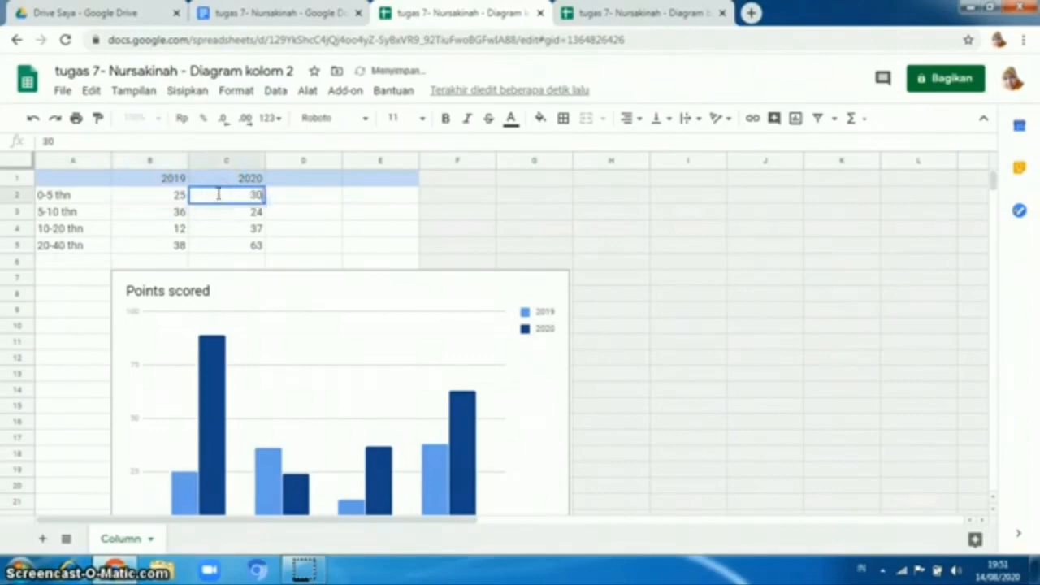
# Step: Set the column chart data's 5-10 thn row to 30 for 2019 and 46 for 2020
pyautogui.click(180, 212)
pyautogui.write('36')
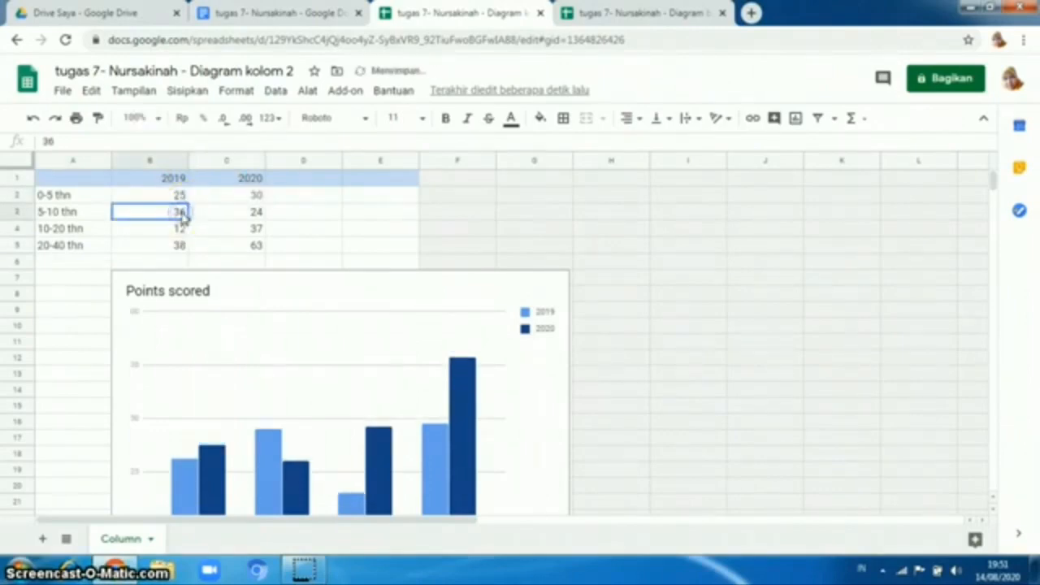
pyautogui.write('30')
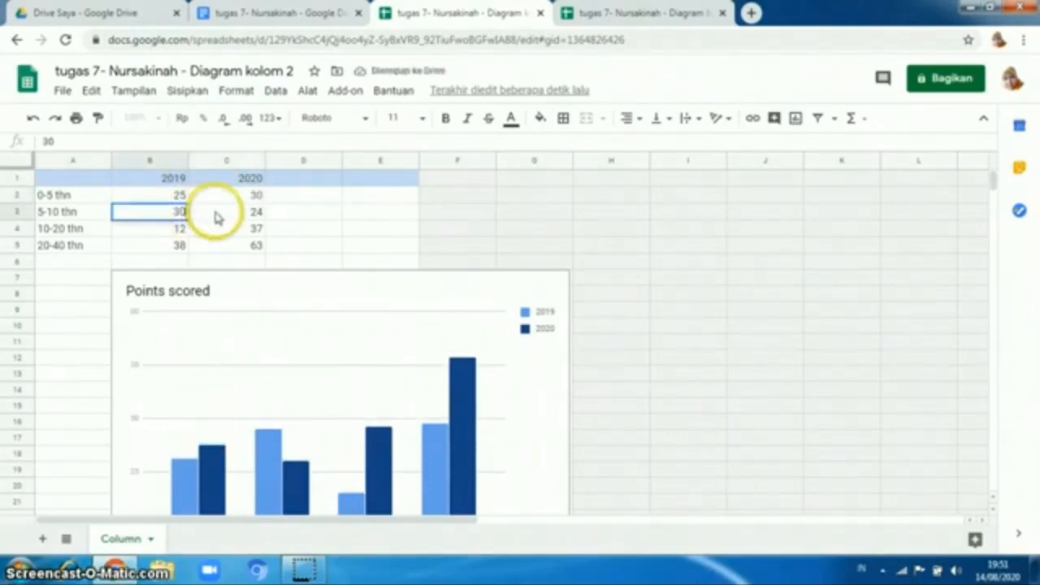
pyautogui.click(215, 214)
pyautogui.write('46')
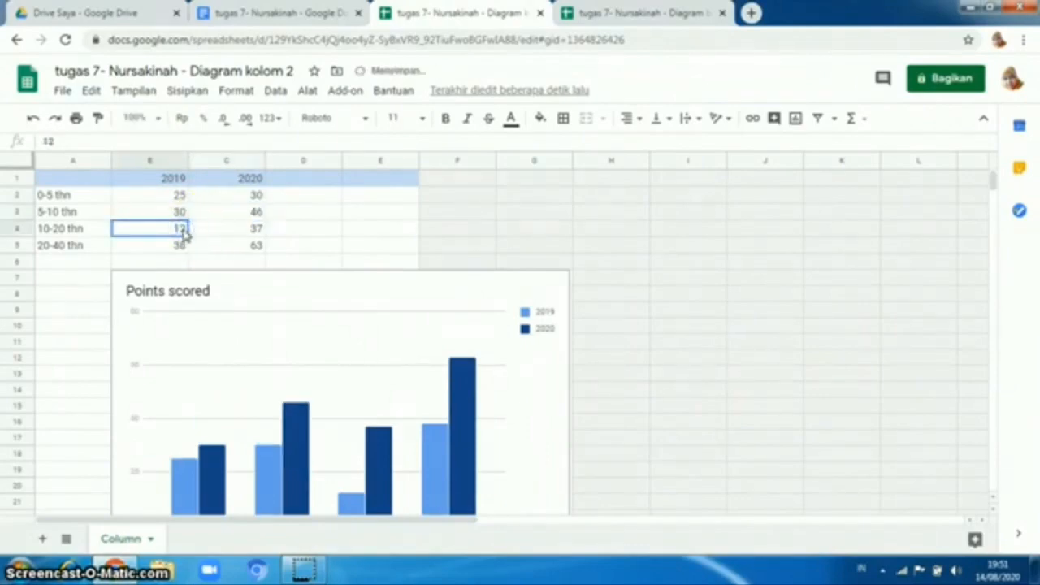
# Step: Set the column chart data's 10-20 thn row to 43 for 2019 and 50 for 2020
pyautogui.write('43')
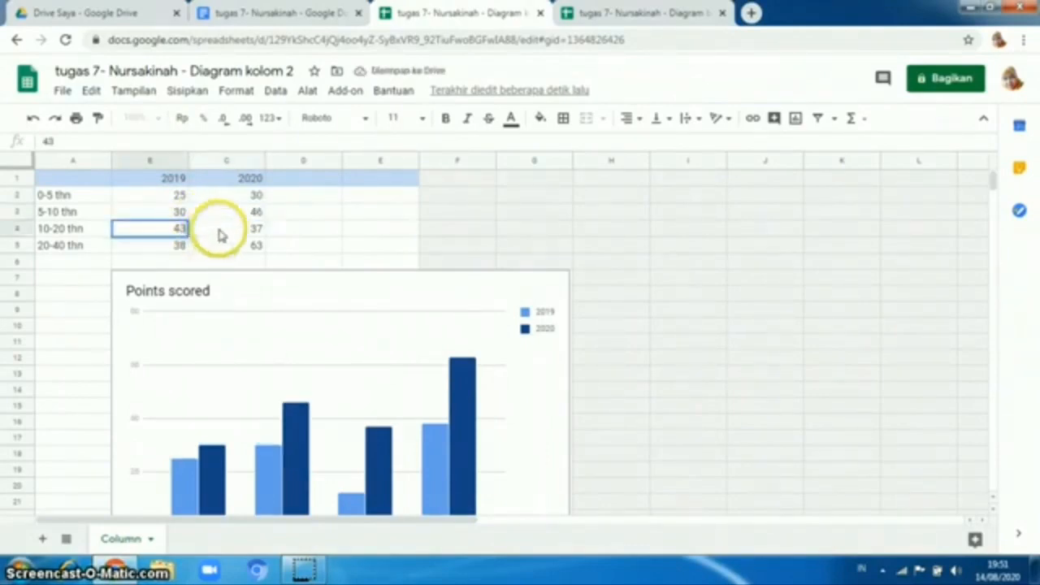
pyautogui.click(219, 232)
pyautogui.write('50')
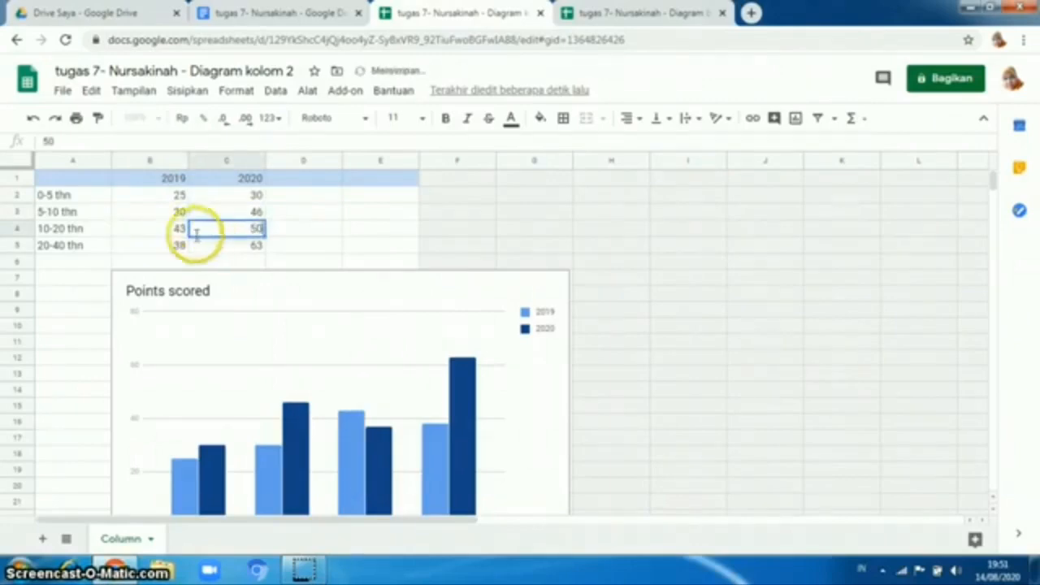
# Step: Enter 46 as the 2020 value in the 20-40 thn row of the column chart's data
pyautogui.click(175, 247)
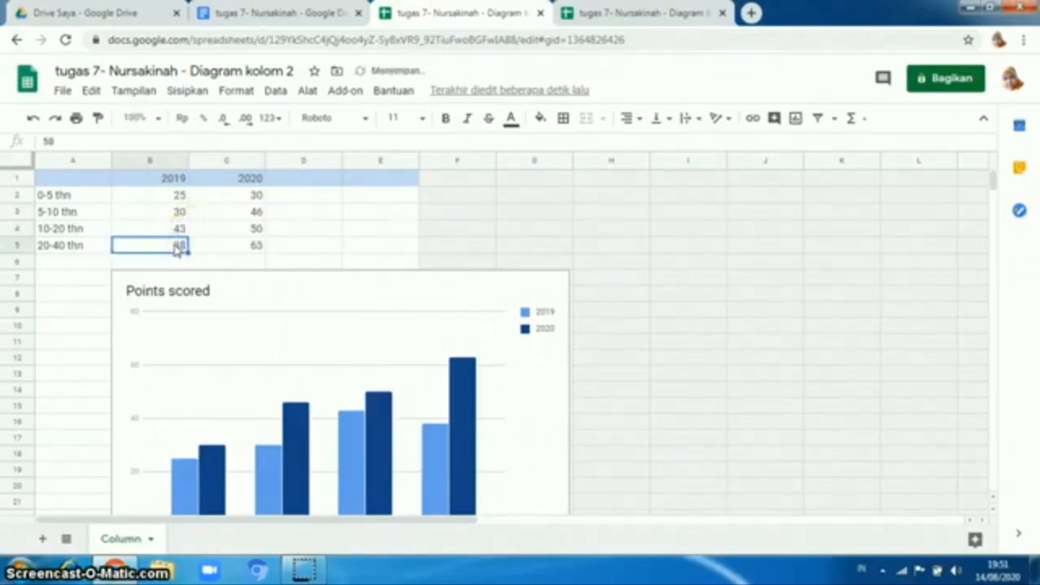
pyautogui.doubleClick(177, 248)
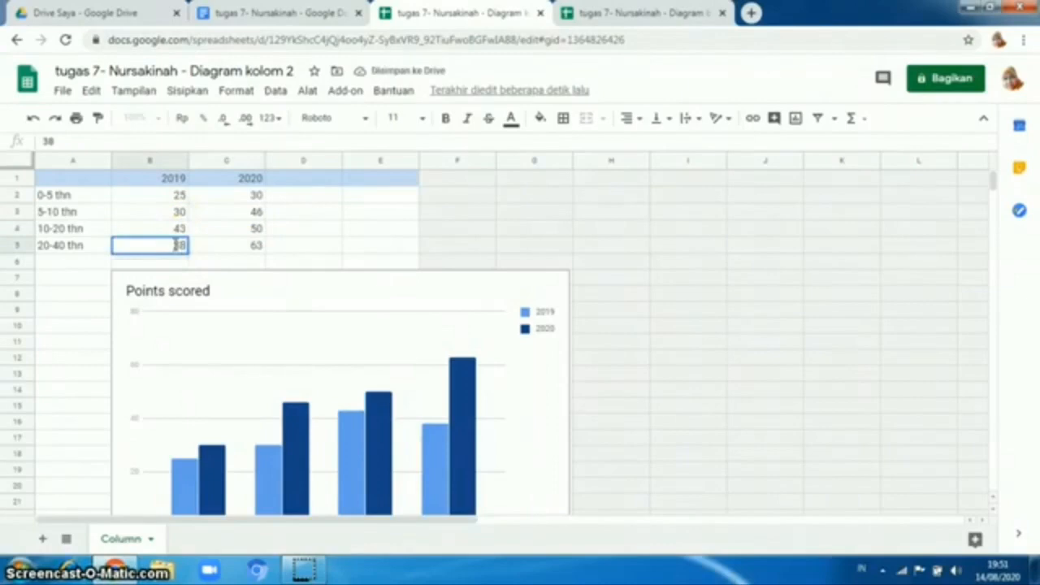
pyautogui.click(242, 246)
pyautogui.write('46')
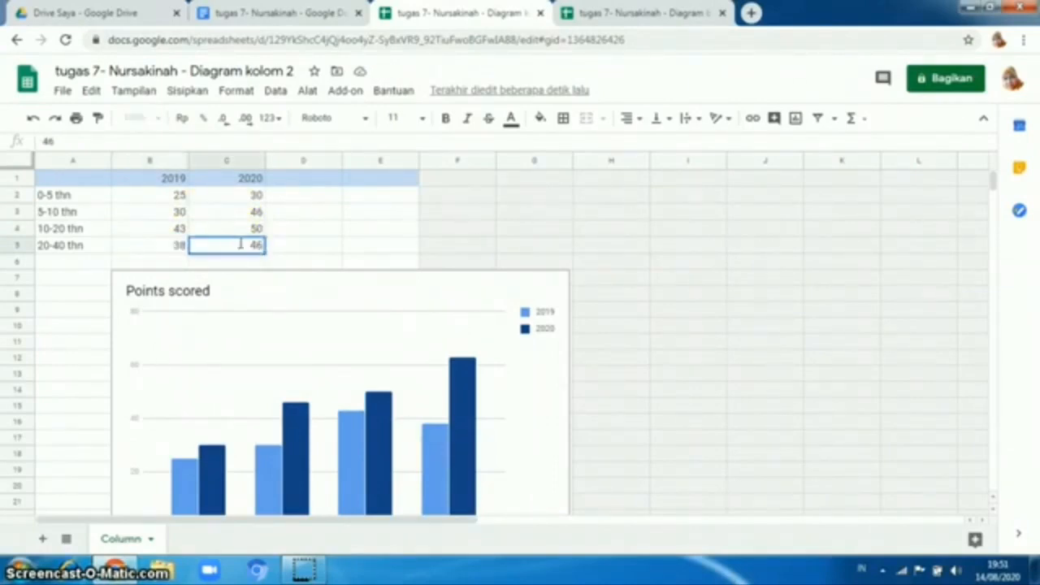
# Step: Return to the Google Docs document and update the linked column chart from its spreadsheet, then deselect it
pyautogui.click(242, 14)
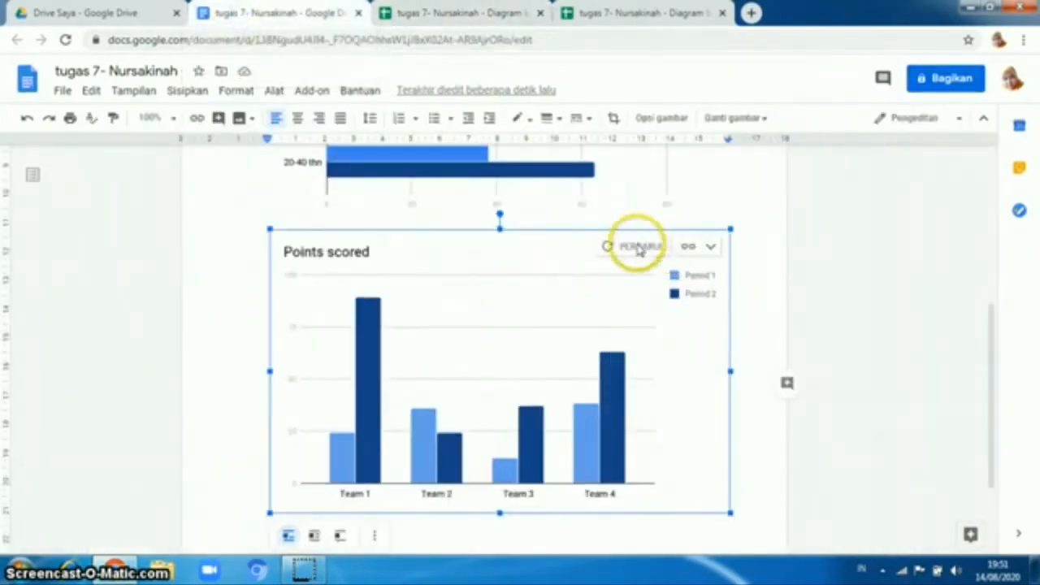
pyautogui.click(637, 247)
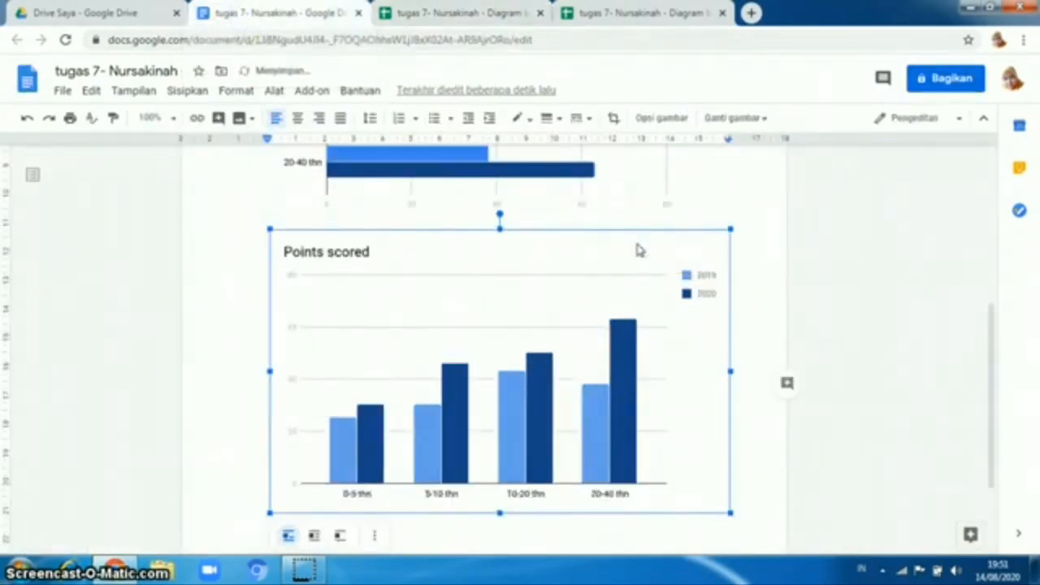
pyautogui.click(755, 304)
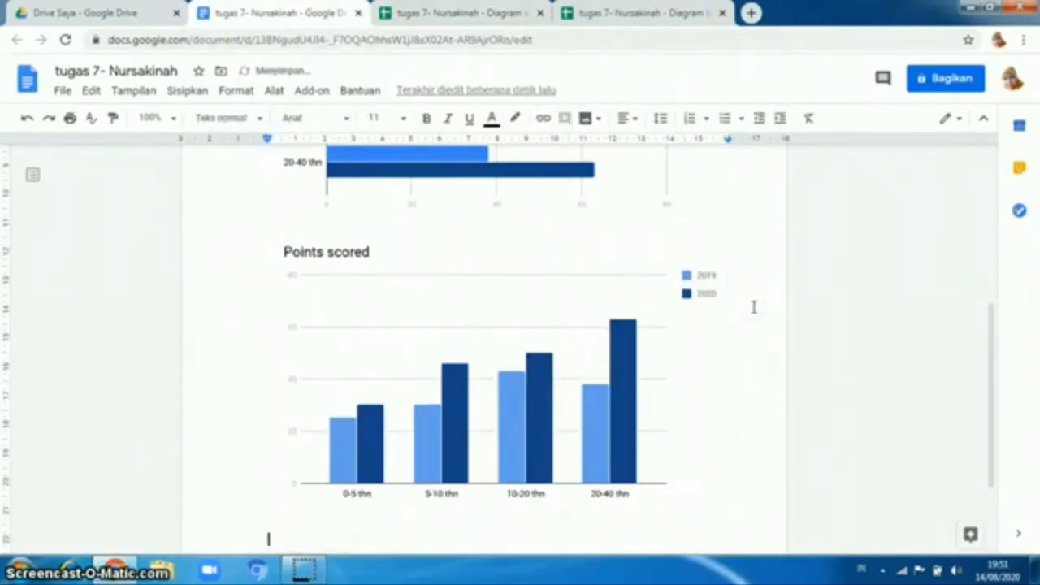
# Step: Insert a line chart (Garis) below the column chart in the document
pyautogui.click(188, 91)
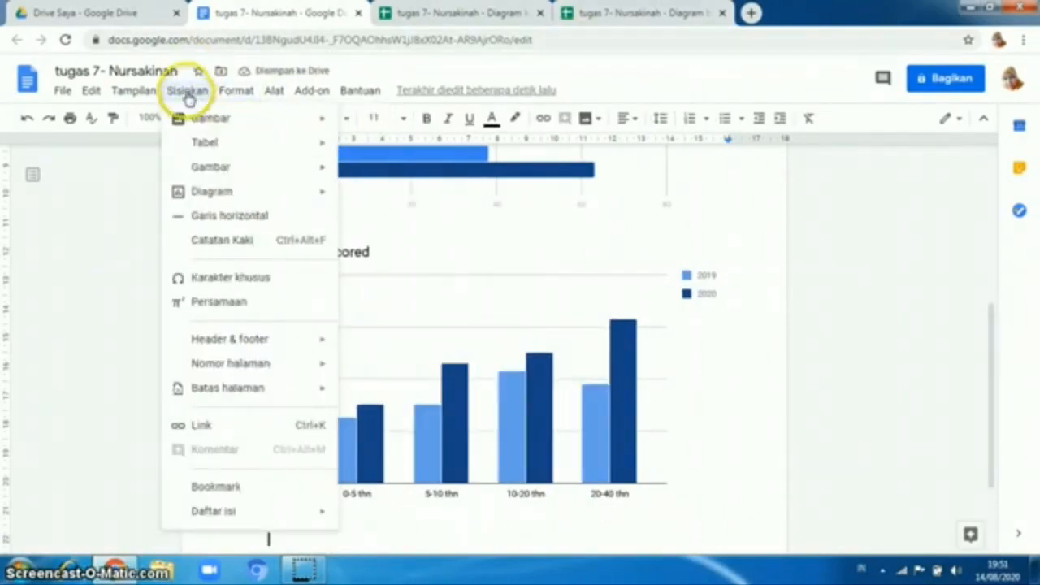
pyautogui.moveTo(208, 191)
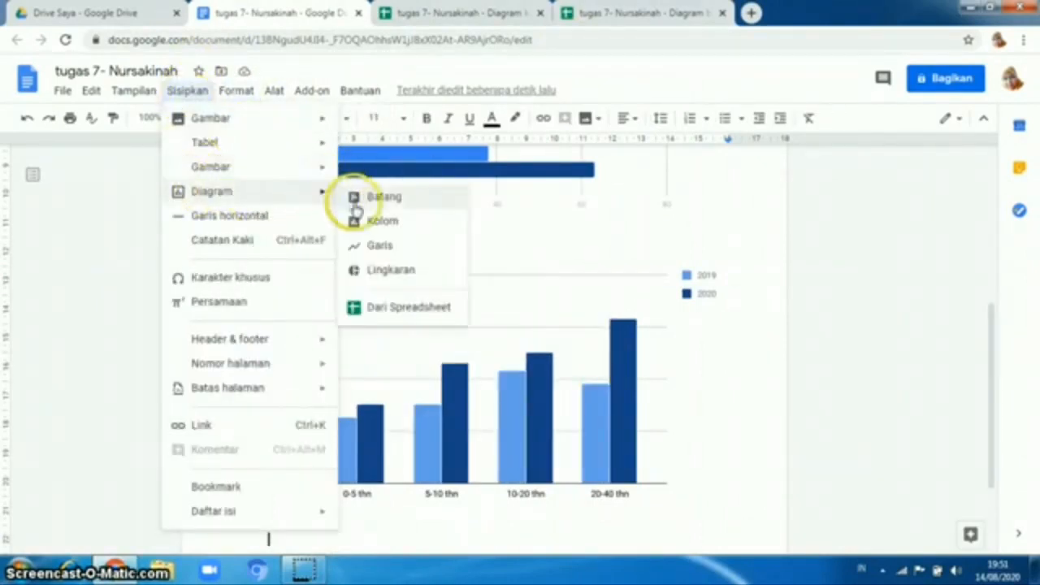
pyautogui.click(366, 246)
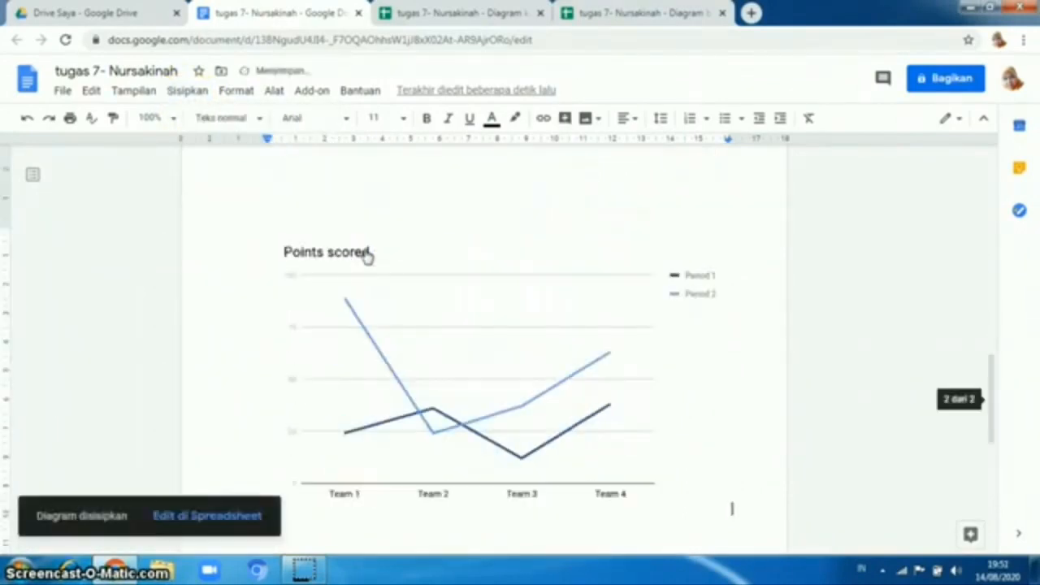
# Step: Open the new line chart's linked source spreadsheet and bring its data table into view
pyautogui.click(575, 308)
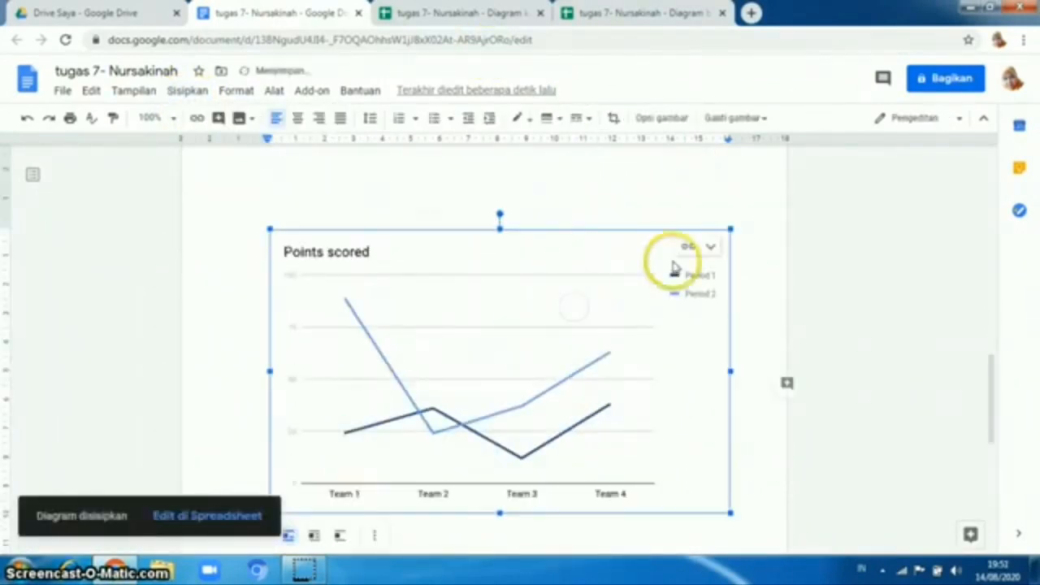
pyautogui.click(710, 249)
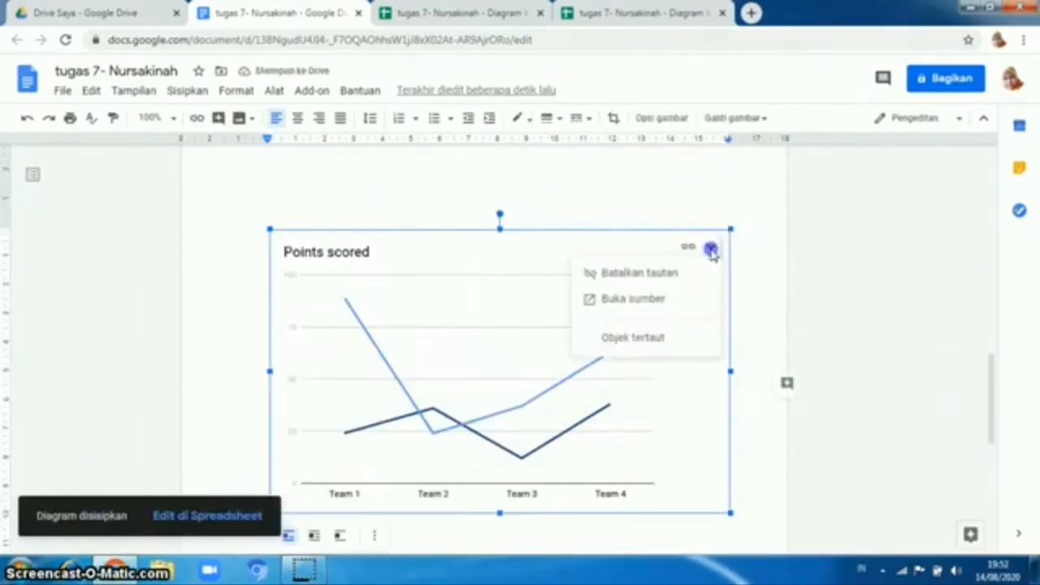
pyautogui.click(620, 297)
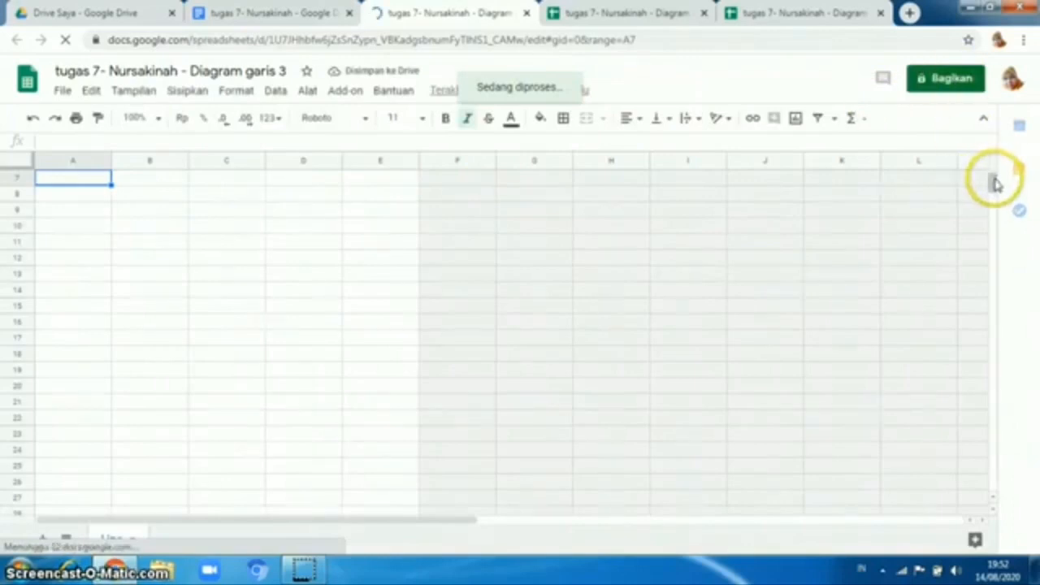
pyautogui.moveTo(994, 184); pyautogui.dragTo(989, 162)
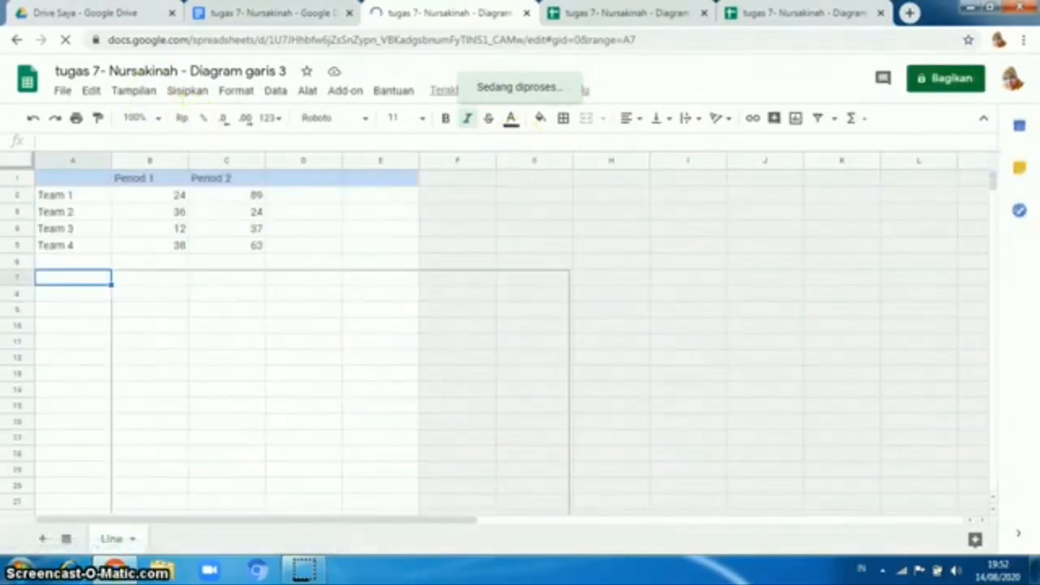
# Step: Replace the column headers Period 1 and Period 2 in the line chart's data with 2019 and 2020
pyautogui.click(144, 178)
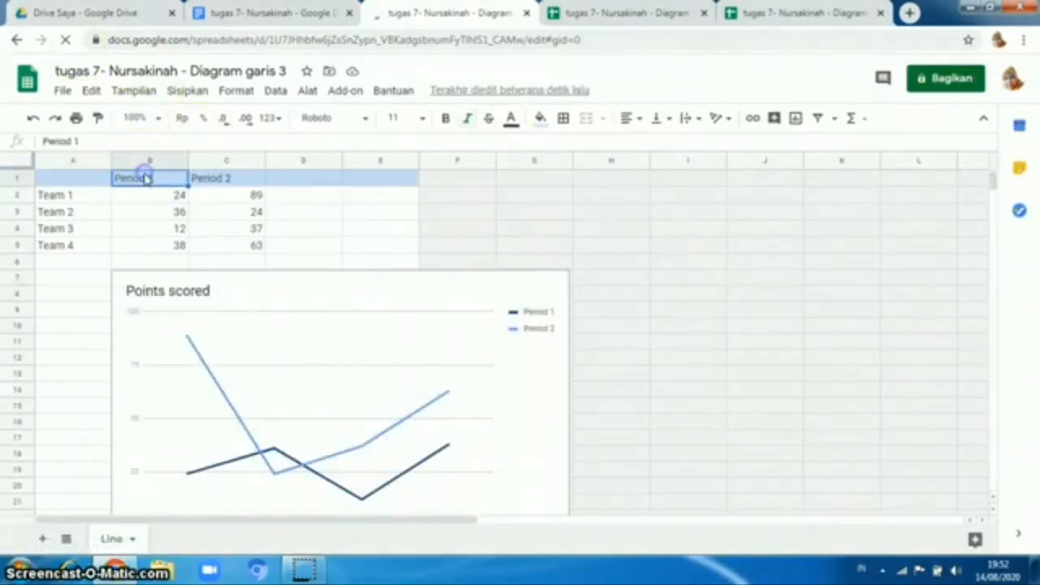
pyautogui.write('2019')
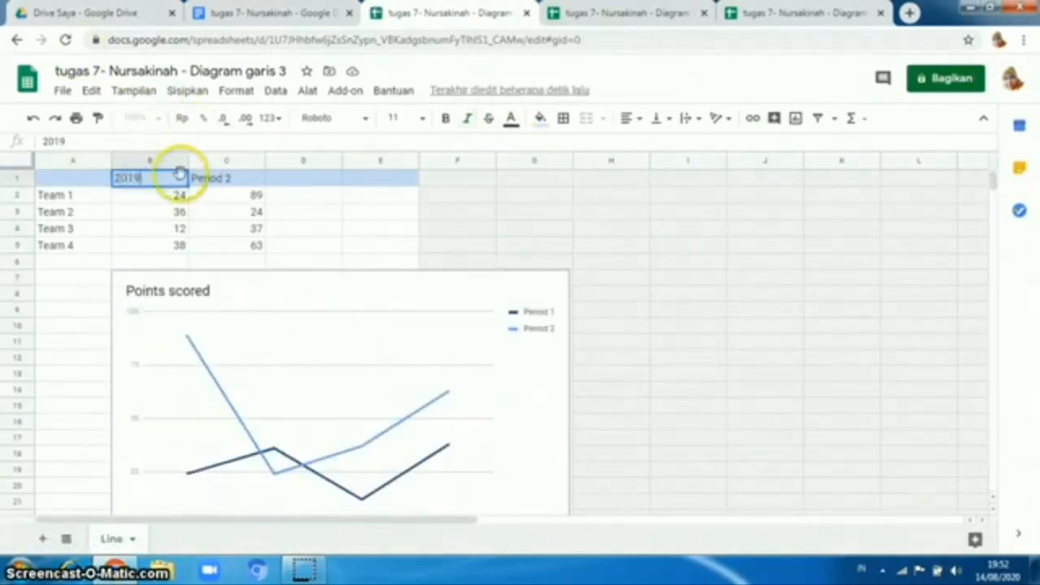
pyautogui.click(218, 185)
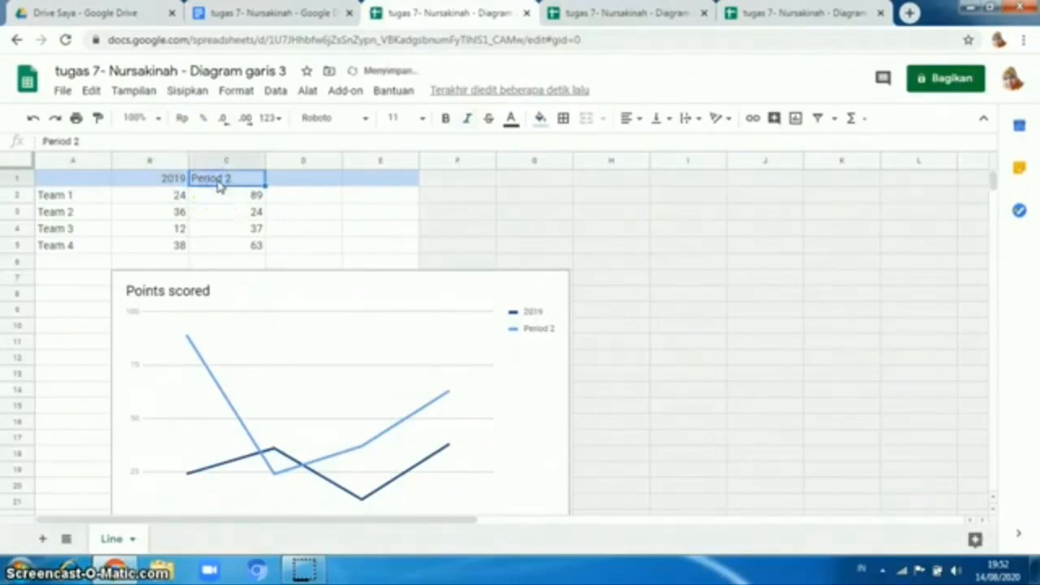
pyautogui.write('2020')
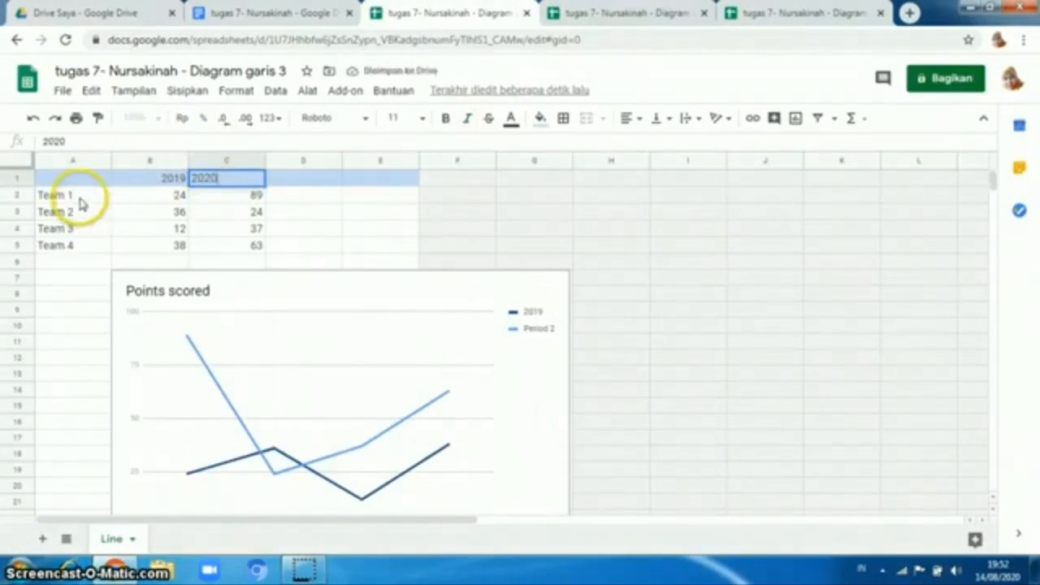
# Step: Replace the row labels Team 1 and Team 2 in the line chart's data with "0-5 thn" and "5-10 thn"
pyautogui.click(81, 200)
pyautogui.write('0')
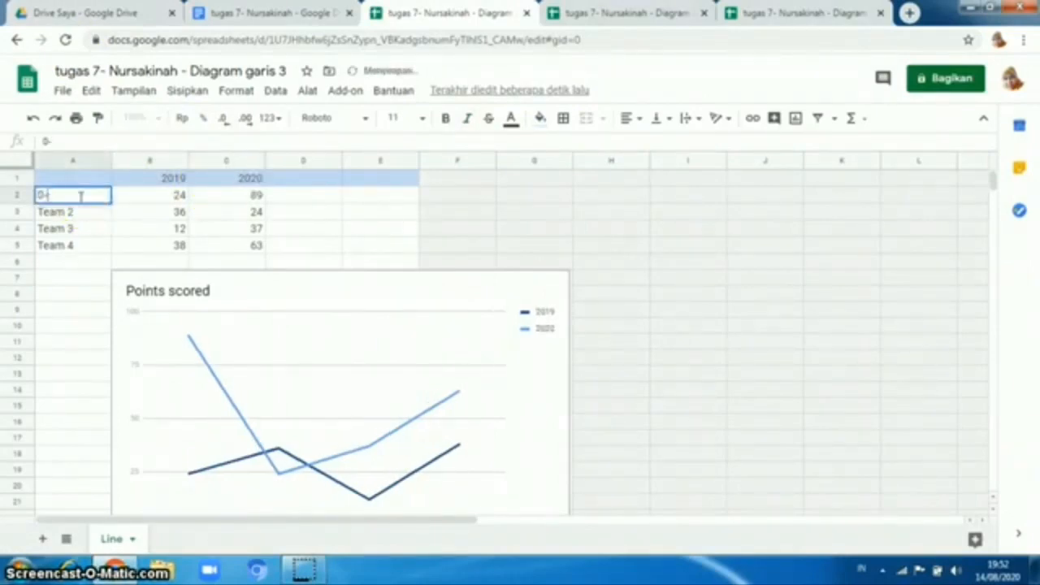
pyautogui.write('-5 thn')
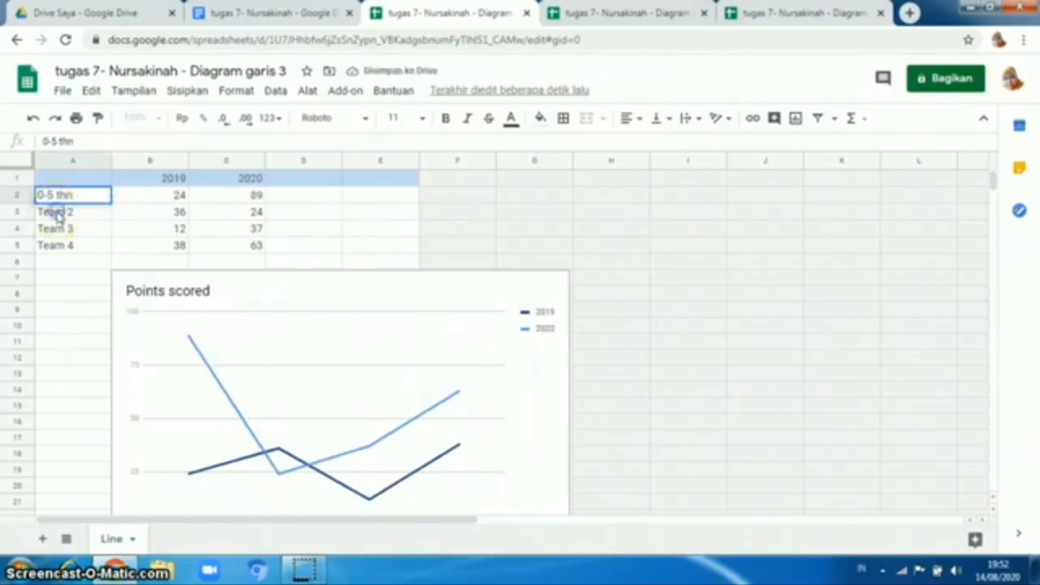
pyautogui.click(57, 213)
pyautogui.write('5-10 thn')
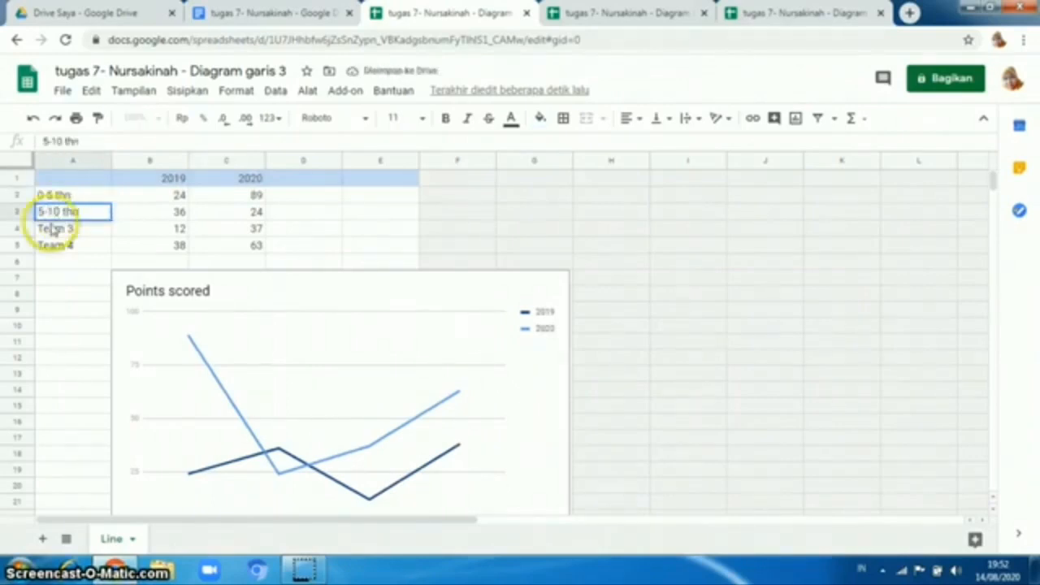
# Step: Replace the row labels Team 3 and Team 4 in the line chart's data with "10-20 thn" and "20-40 thn"
pyautogui.click(51, 229)
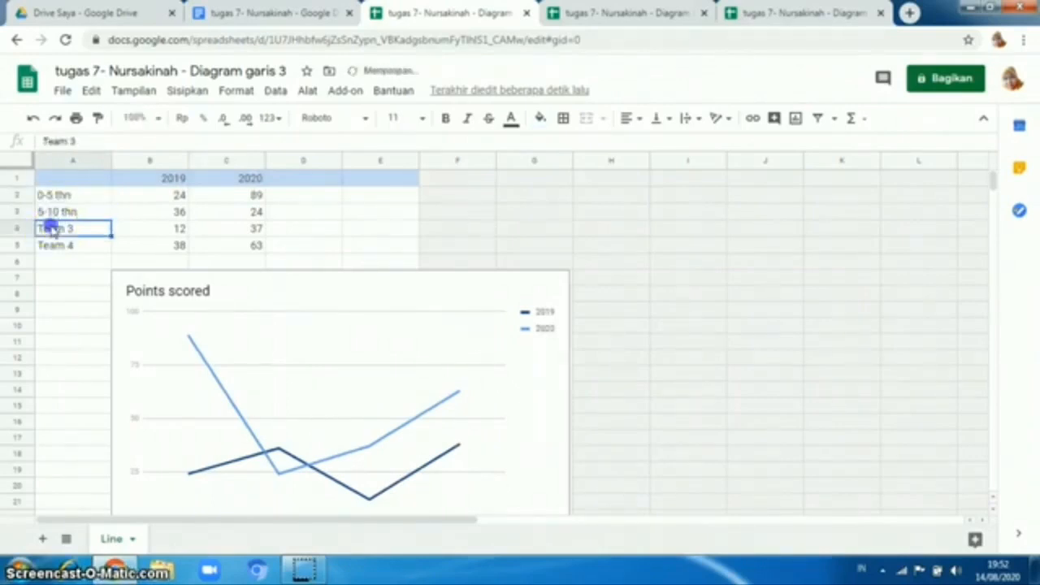
pyautogui.write('10-')
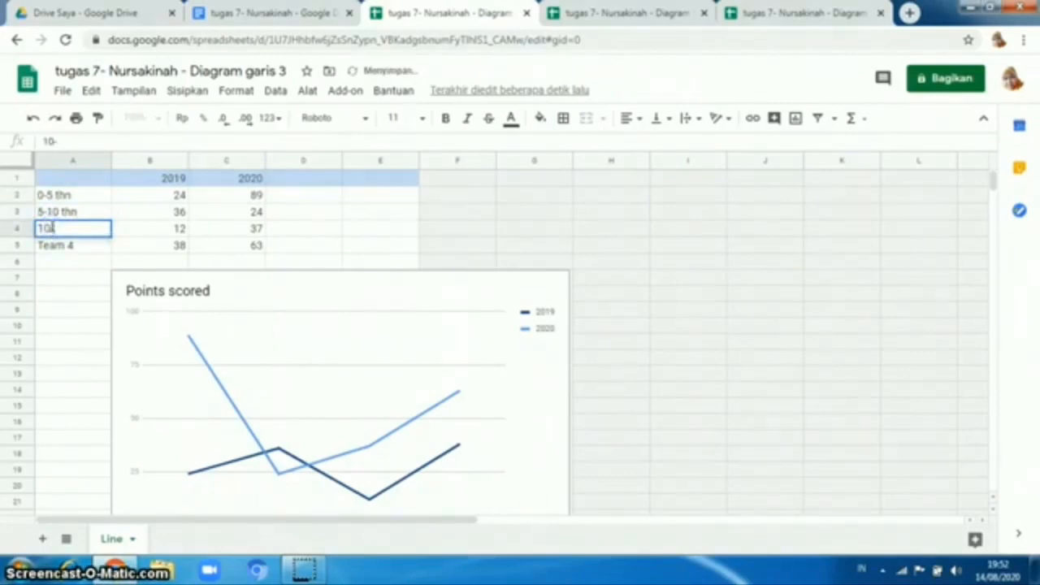
pyautogui.write('20 thn')
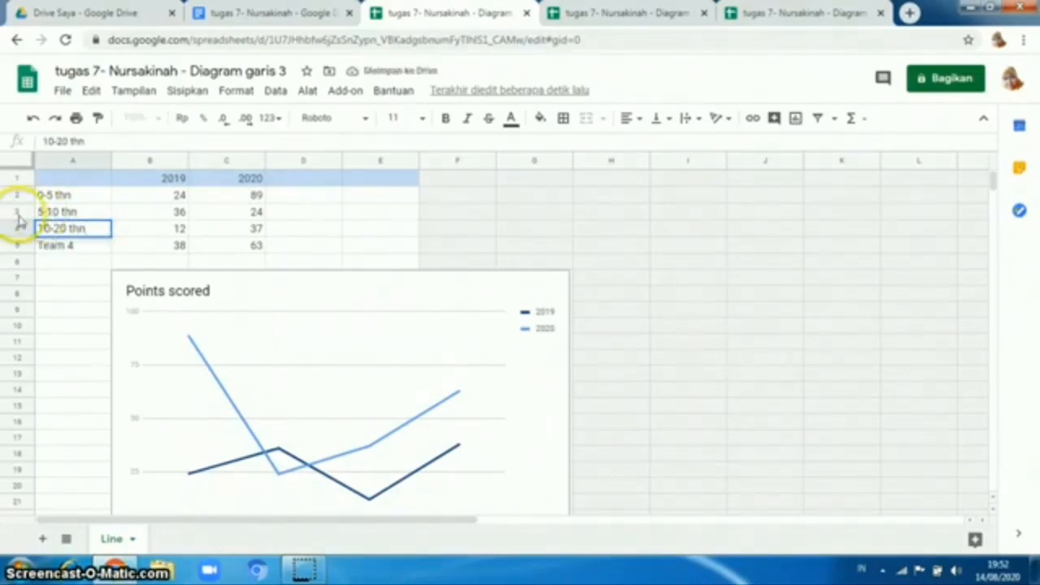
pyautogui.click(54, 251)
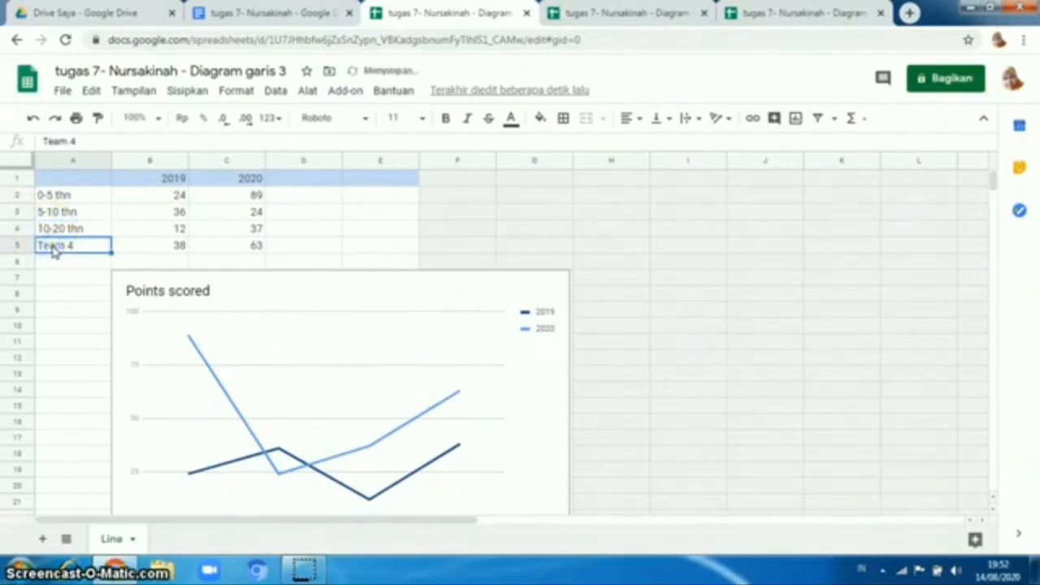
pyautogui.write('20-')
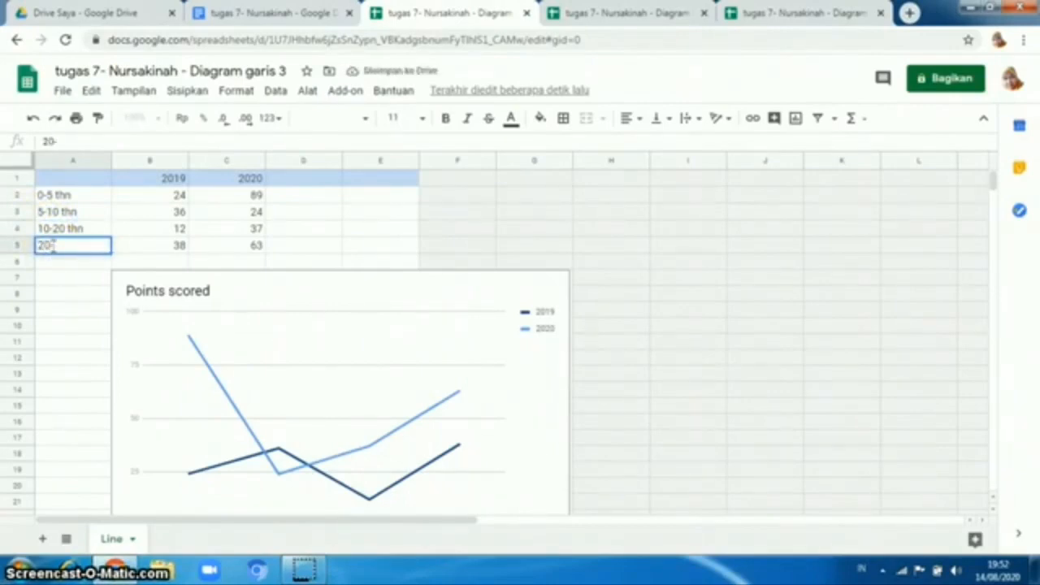
pyautogui.write('40 thn')
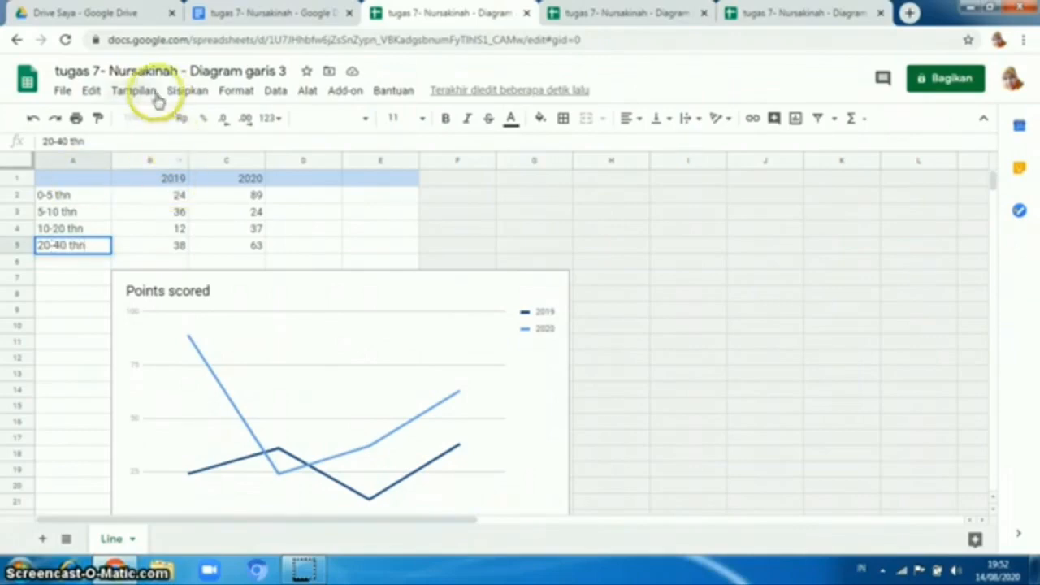
# Step: Set the line chart data's 0-5 thn row to 25 for 2019 and 30 for 2020
pyautogui.click(172, 201)
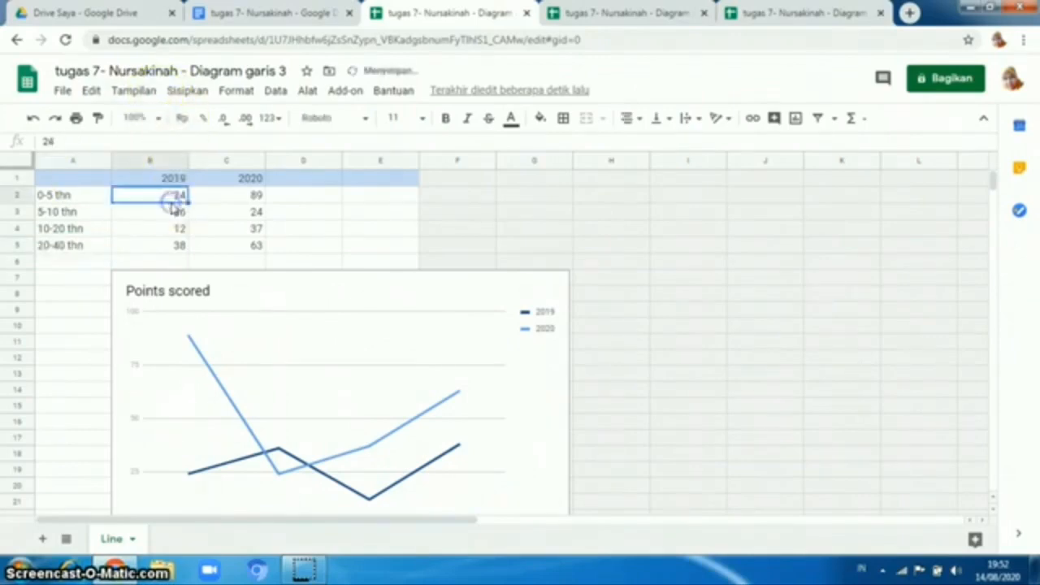
pyautogui.write('25')
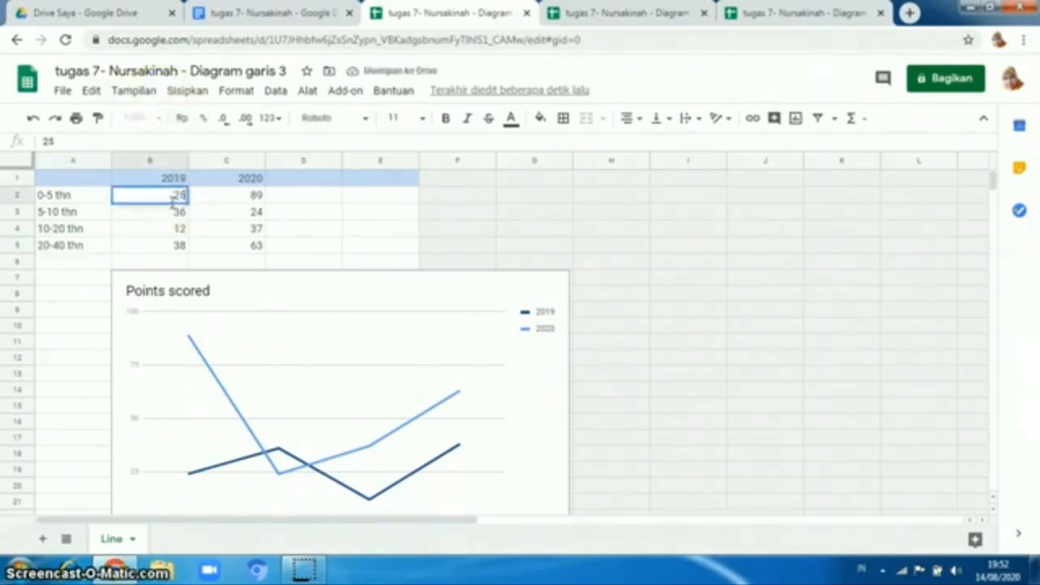
pyautogui.click(221, 200)
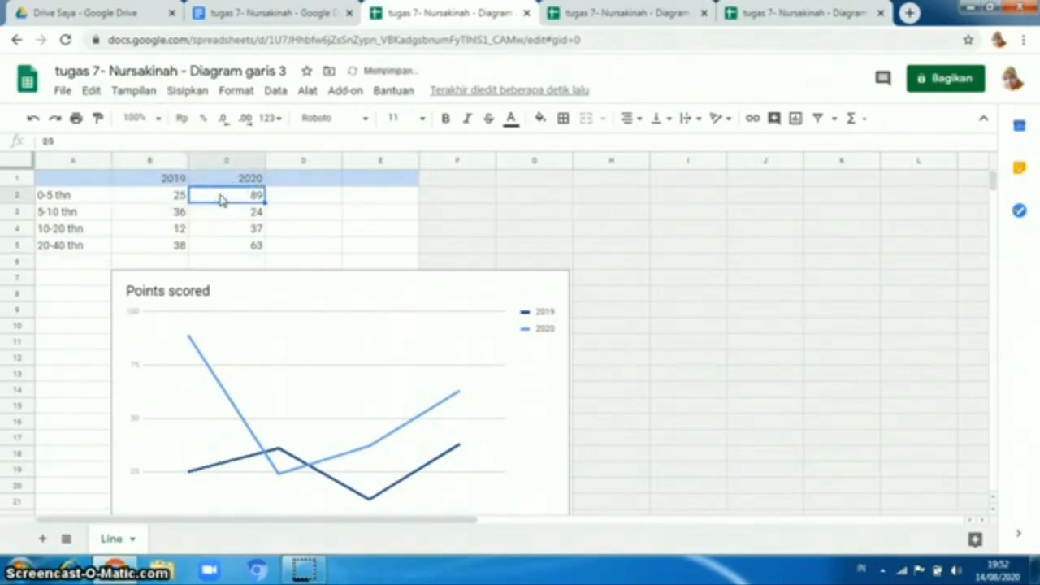
pyautogui.write('30')
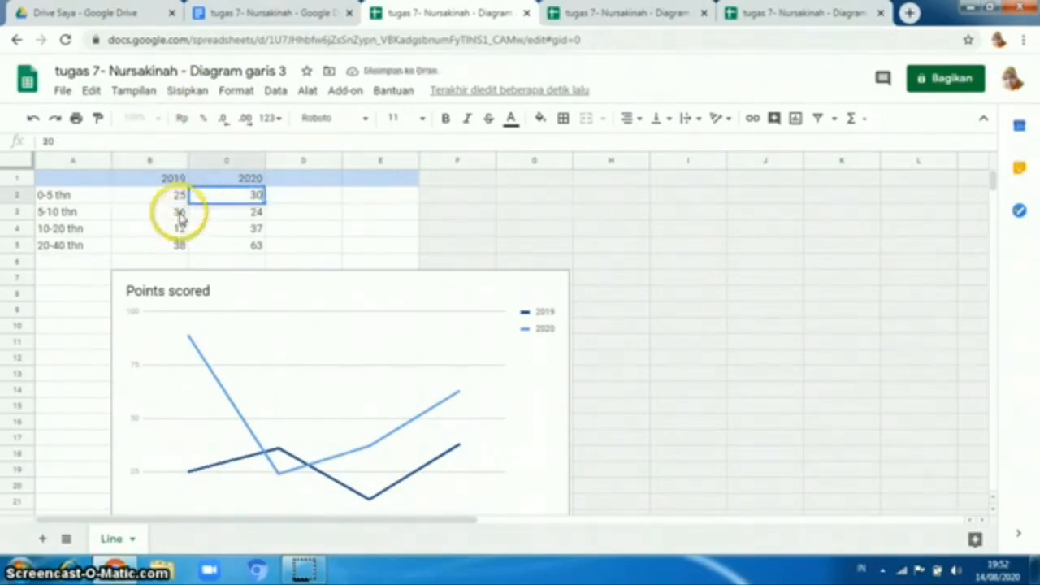
# Step: Set the line chart data's 5-10 thn row to 30 for 2019 and 46 for 2020
pyautogui.click(179, 213)
pyautogui.write('30')
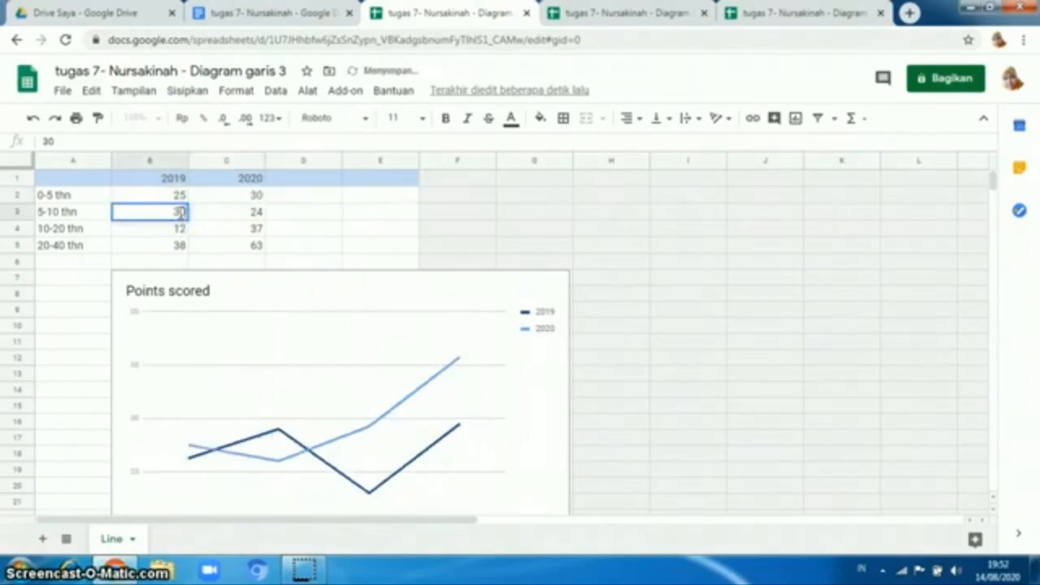
pyautogui.click(228, 216)
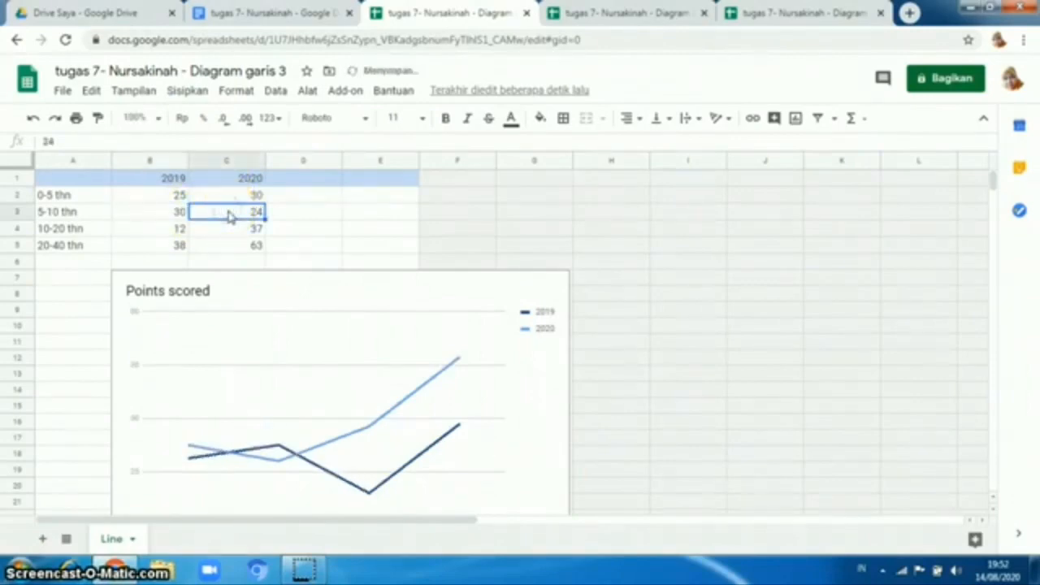
pyautogui.write('46')
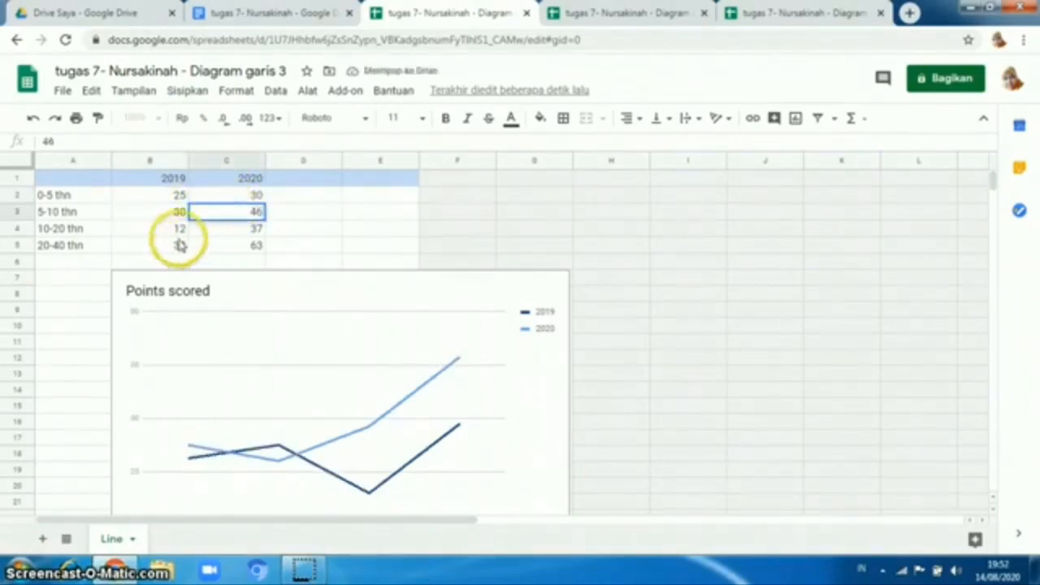
# Step: Set the line chart data's 10-20 thn row to 43 for 2019 and 50 for 2020
pyautogui.click(179, 233)
pyautogui.write('43')
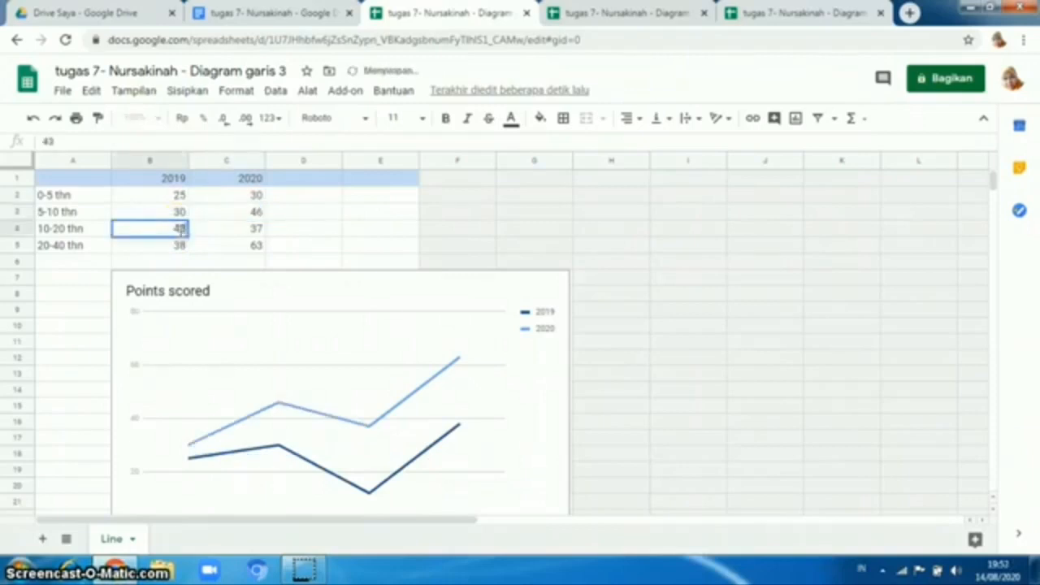
pyautogui.click(224, 231)
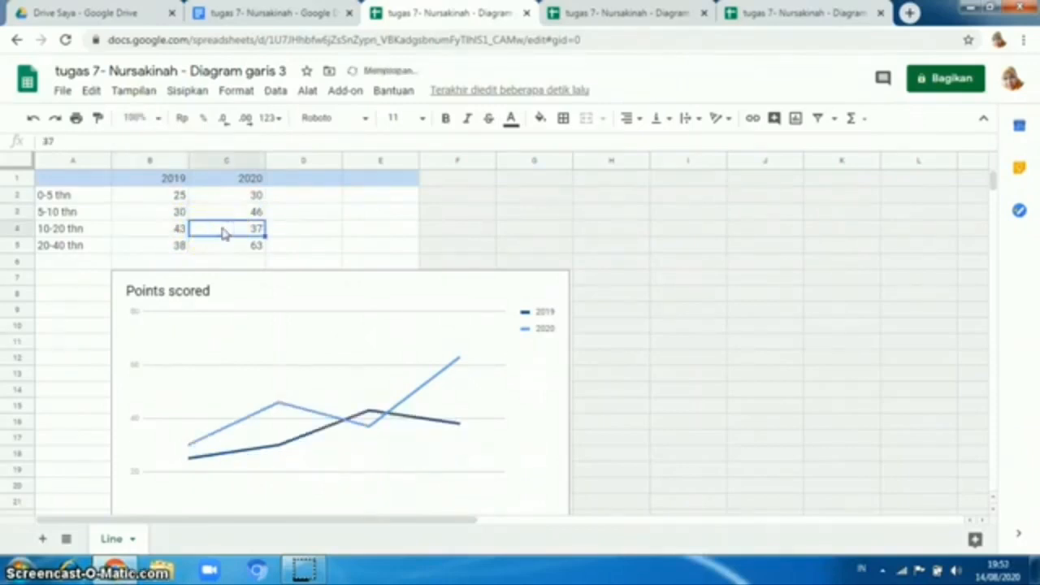
pyautogui.write('50')
# Step: Set the 2020 value of the line chart data's 20-40 thn row to 46
pyautogui.click(180, 234)
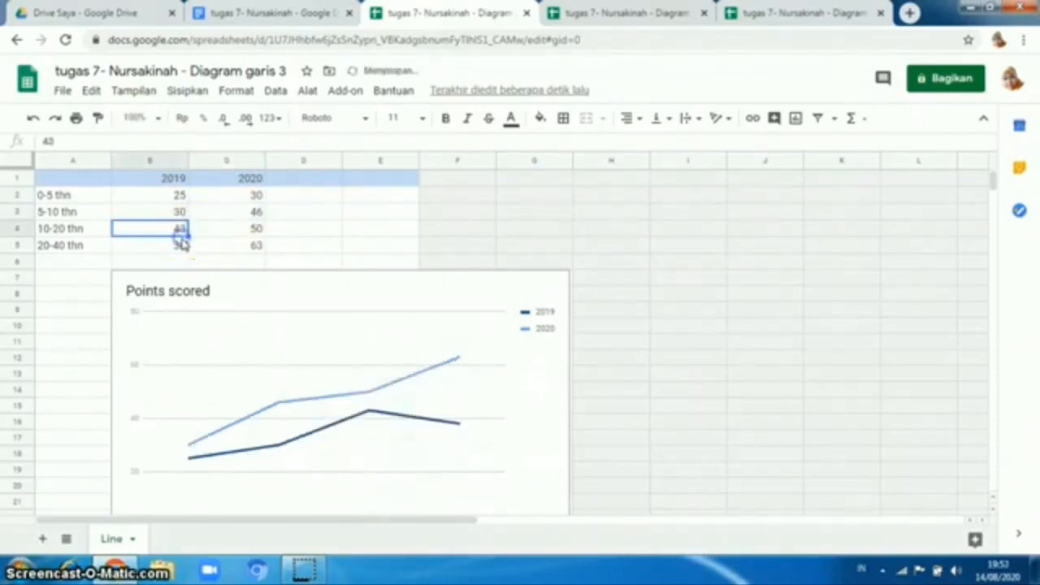
pyautogui.click(182, 244)
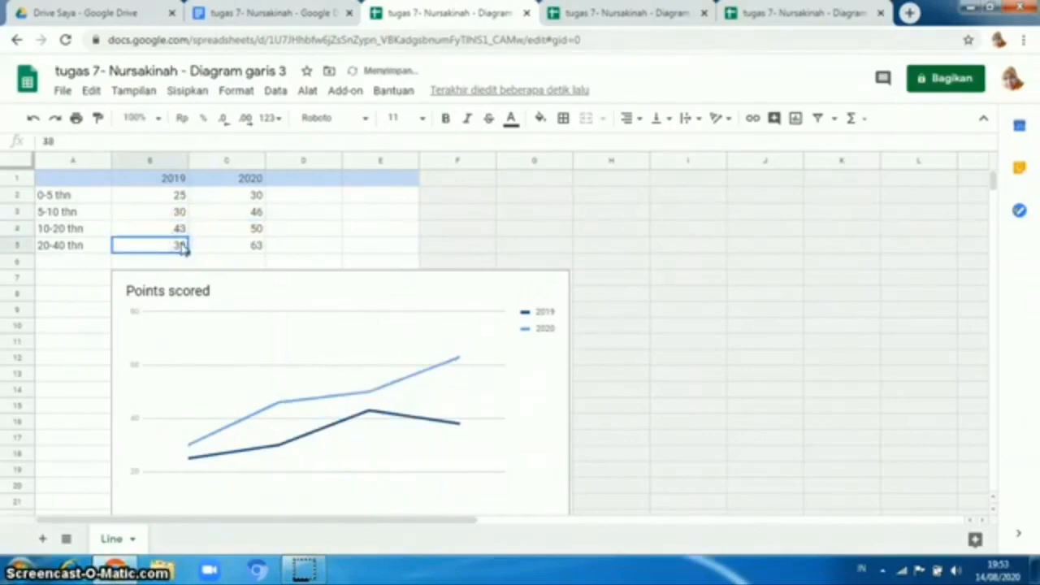
pyautogui.doubleClick(182, 247)
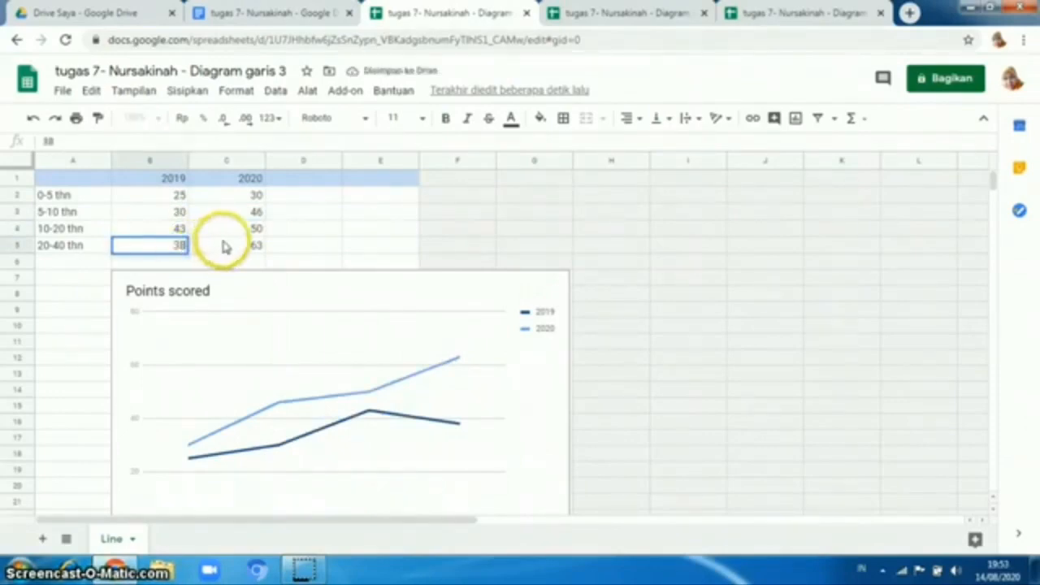
pyautogui.click(224, 245)
pyautogui.write('46')
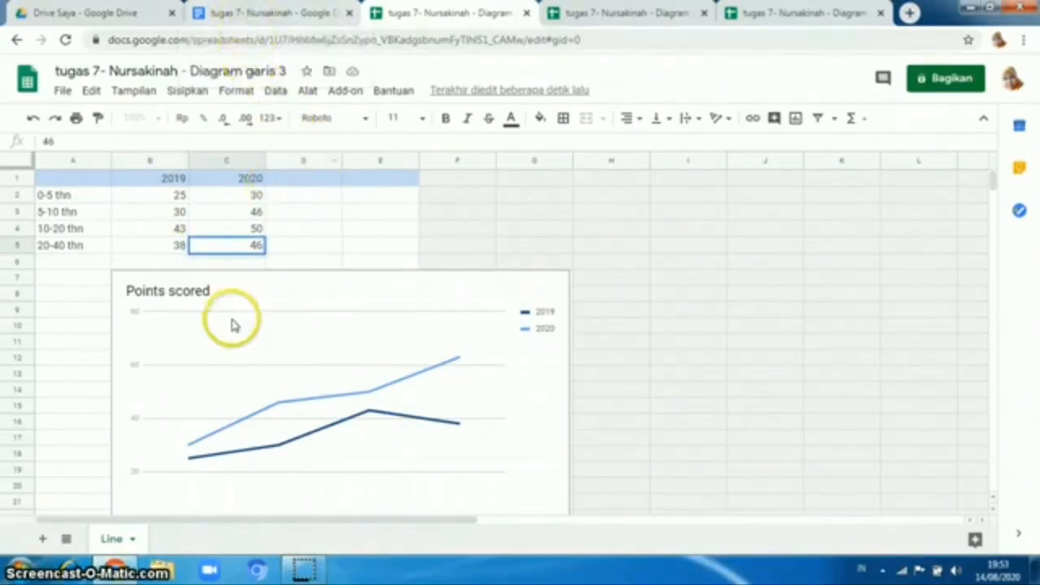
# Step: Replace the line chart's title in its spreadsheet with "keadaan Penduduk"
pyautogui.click(216, 294)
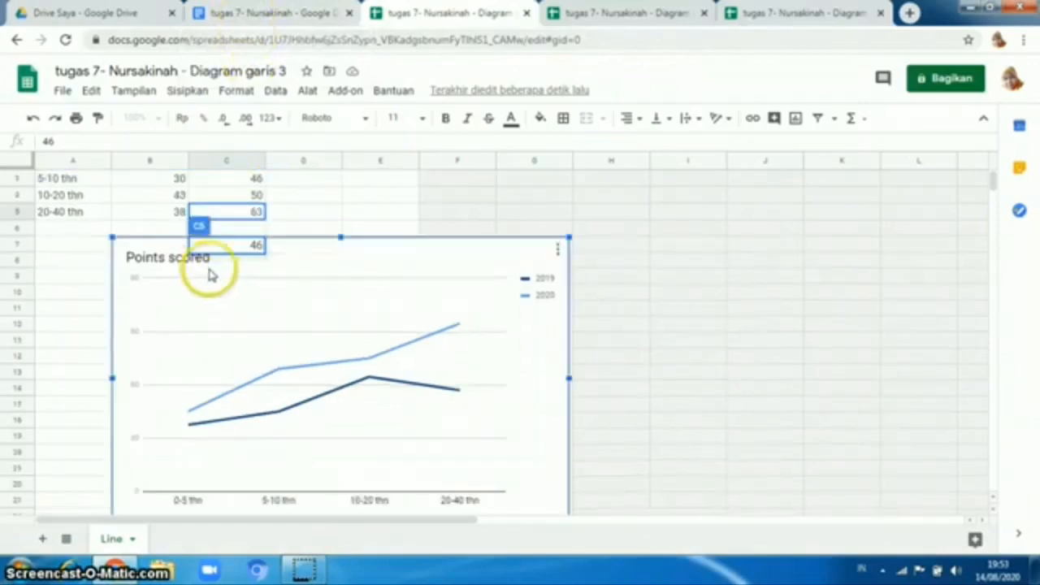
pyautogui.click(166, 252)
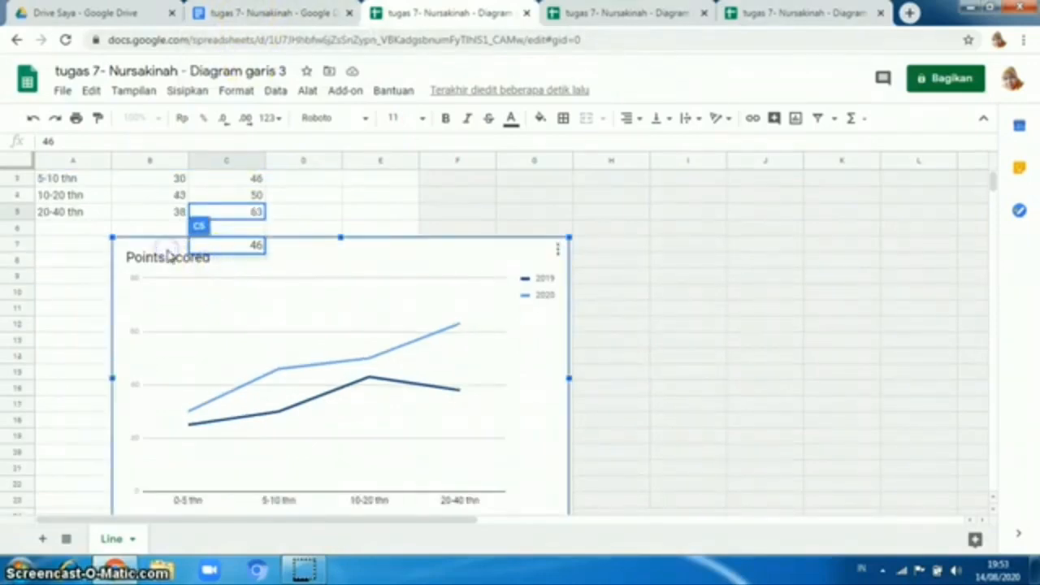
pyautogui.doubleClick(318, 262)
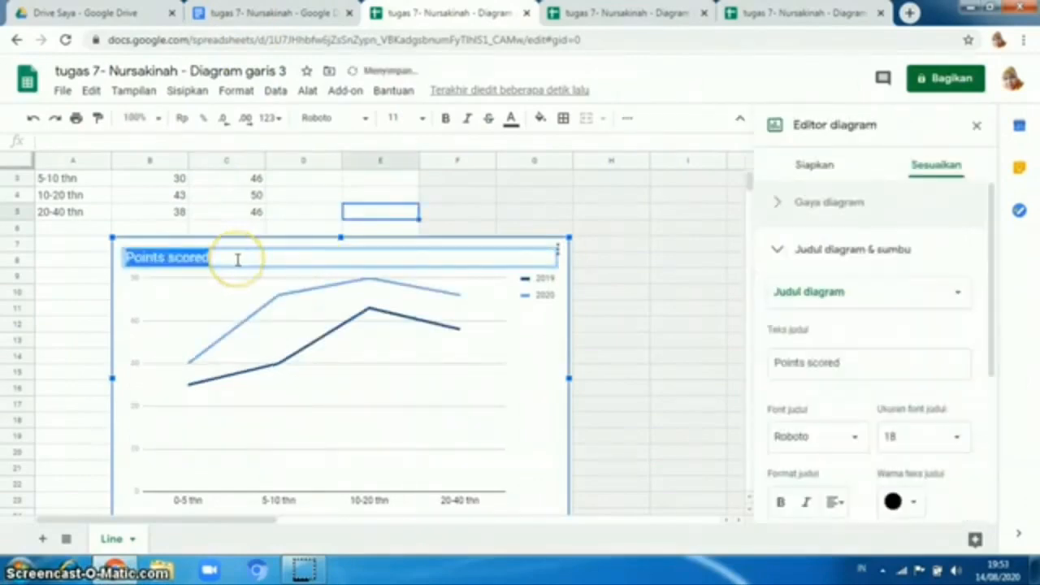
pyautogui.write('ke')
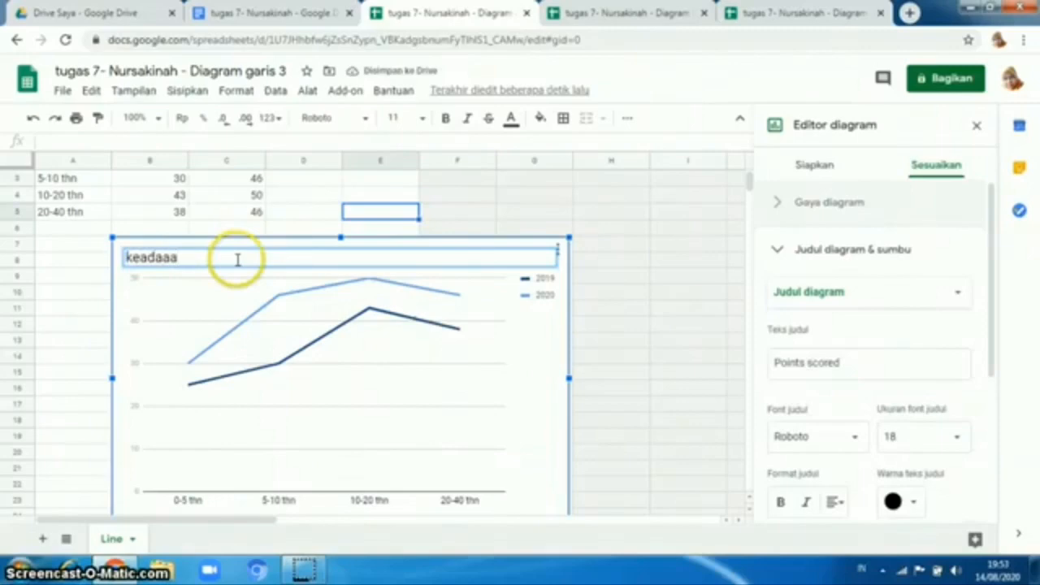
pyautogui.write('adaan')
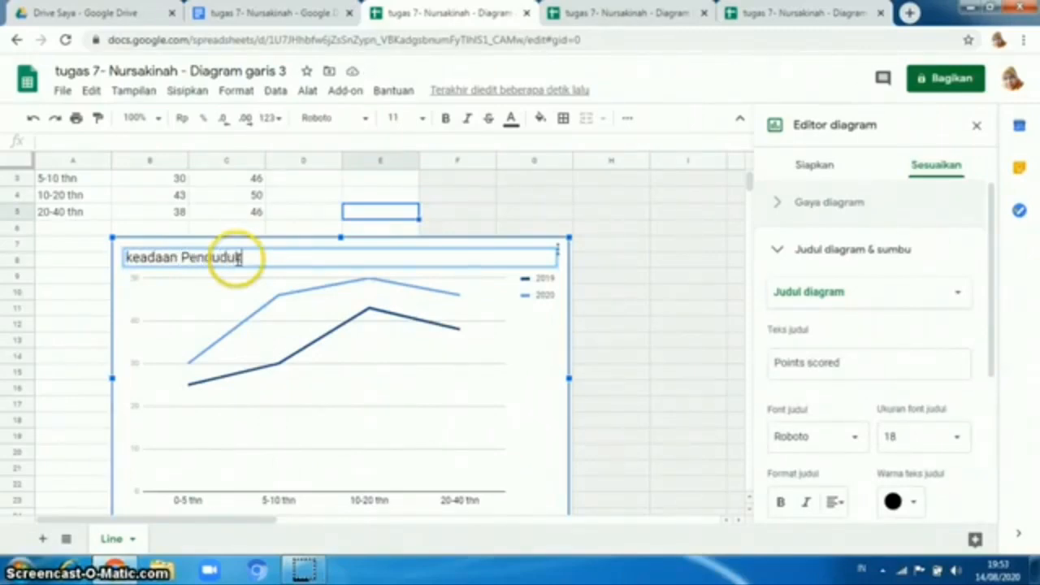
pyautogui.write(' Penduduk')
pyautogui.click(318, 189)
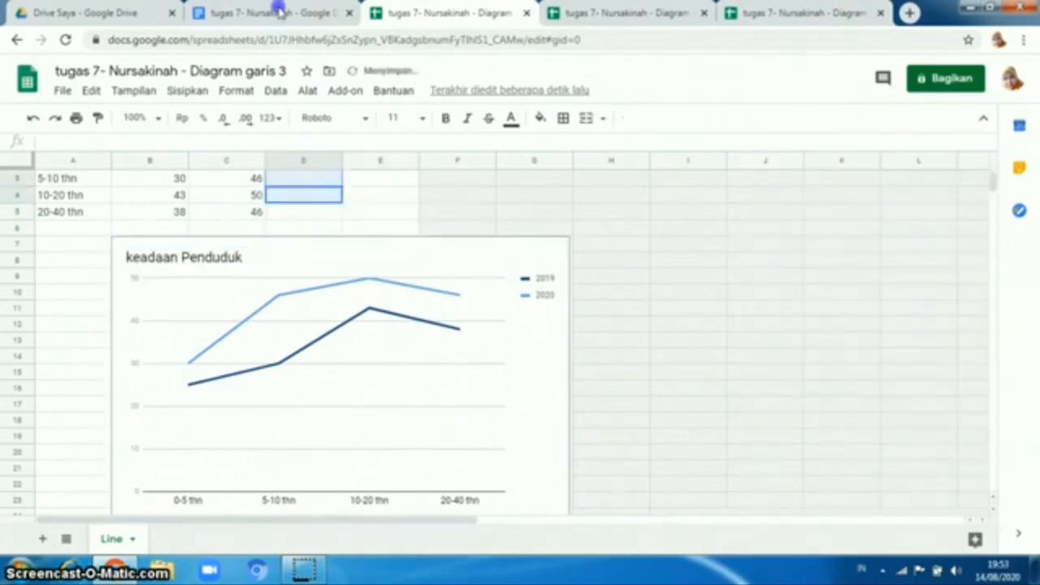
# Step: Return to the tugas 7 document and update the linked line chart with the edited spreadsheet data and title
pyautogui.click(278, 10)
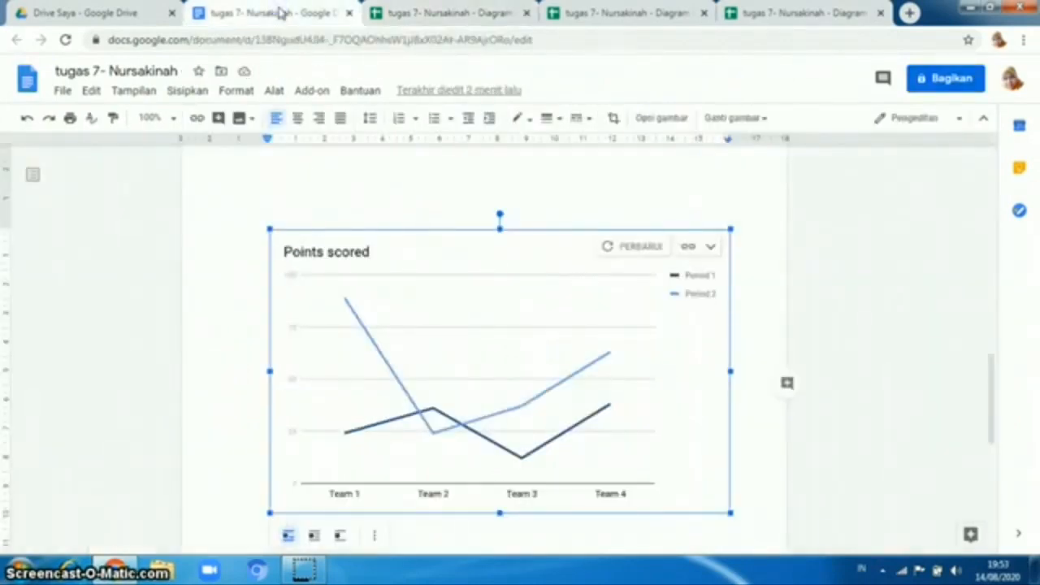
pyautogui.click(642, 246)
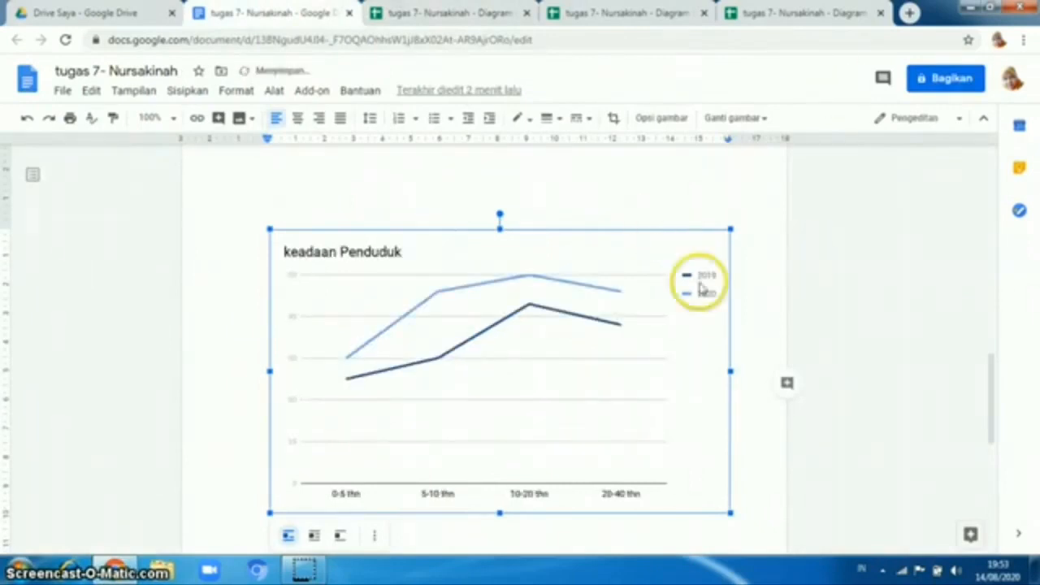
pyautogui.click(742, 309)
pyautogui.click(701, 220)
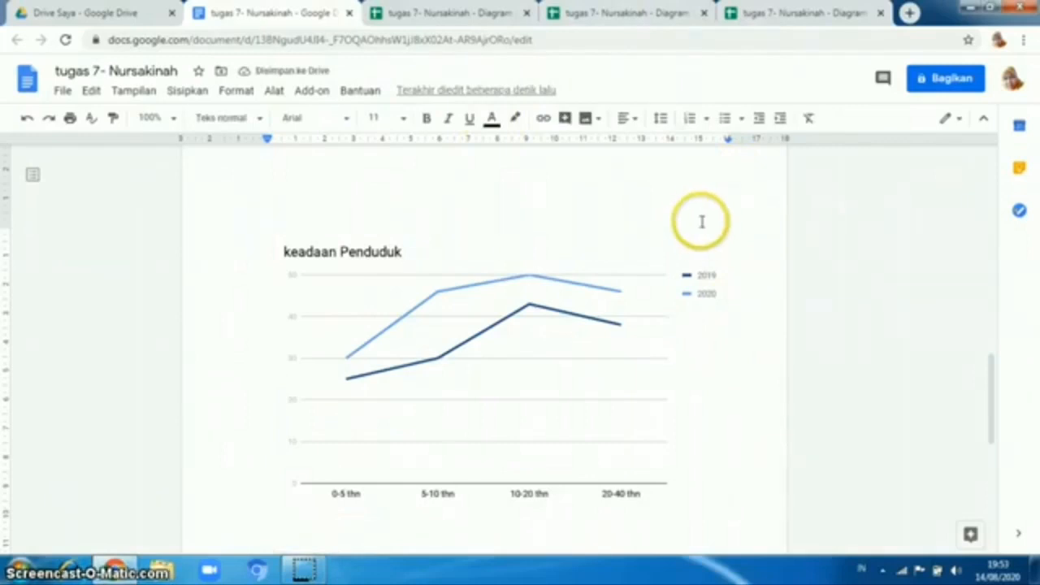
# Step: Open the source spreadsheet of the document's column chart and bring its data table and chart into view
pyautogui.scroll(5, 701, 221)
pyautogui.click(545, 187)
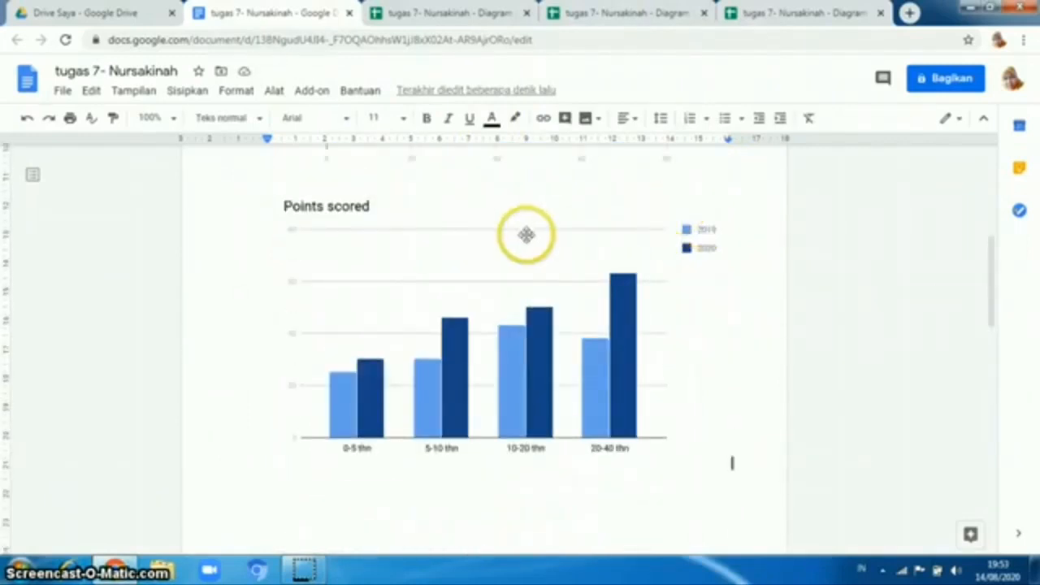
pyautogui.click(525, 234)
pyautogui.click(709, 203)
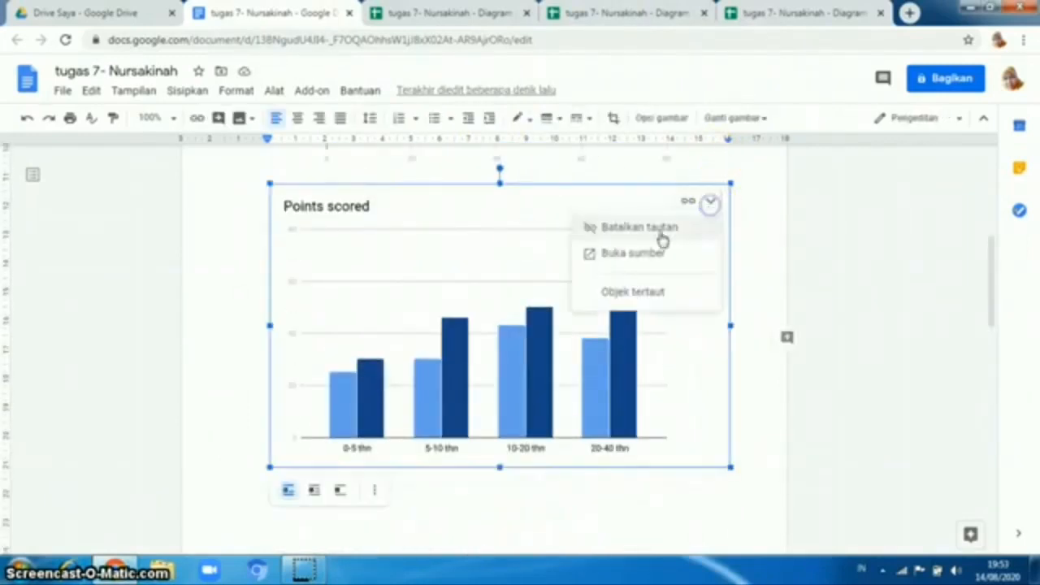
pyautogui.click(622, 262)
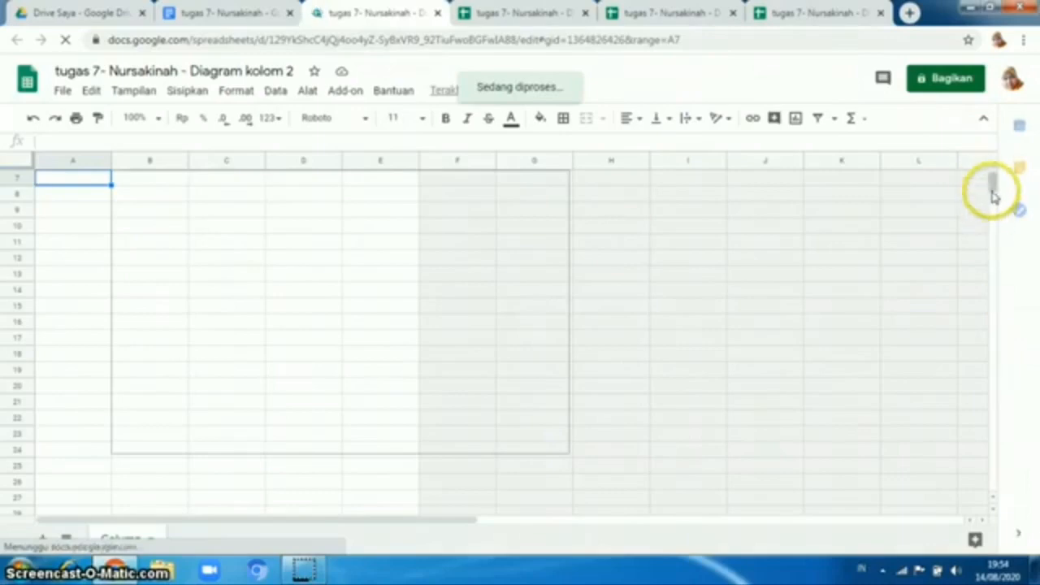
pyautogui.moveTo(993, 187); pyautogui.dragTo(990, 179)
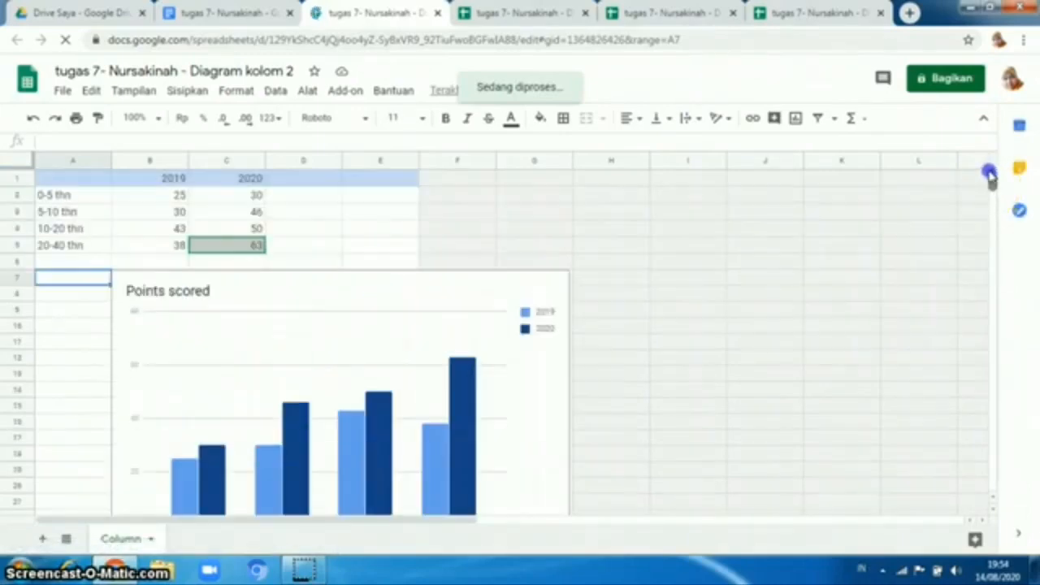
# Step: Replace the column chart's title in its spreadsheet with "Keadaan Penduduk"
pyautogui.click(193, 291)
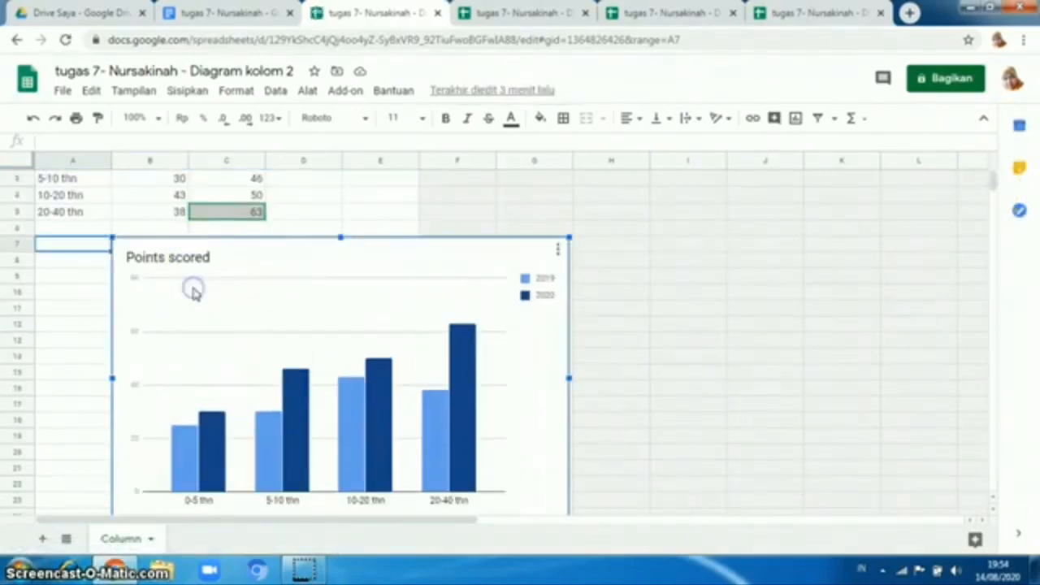
pyautogui.click(194, 291)
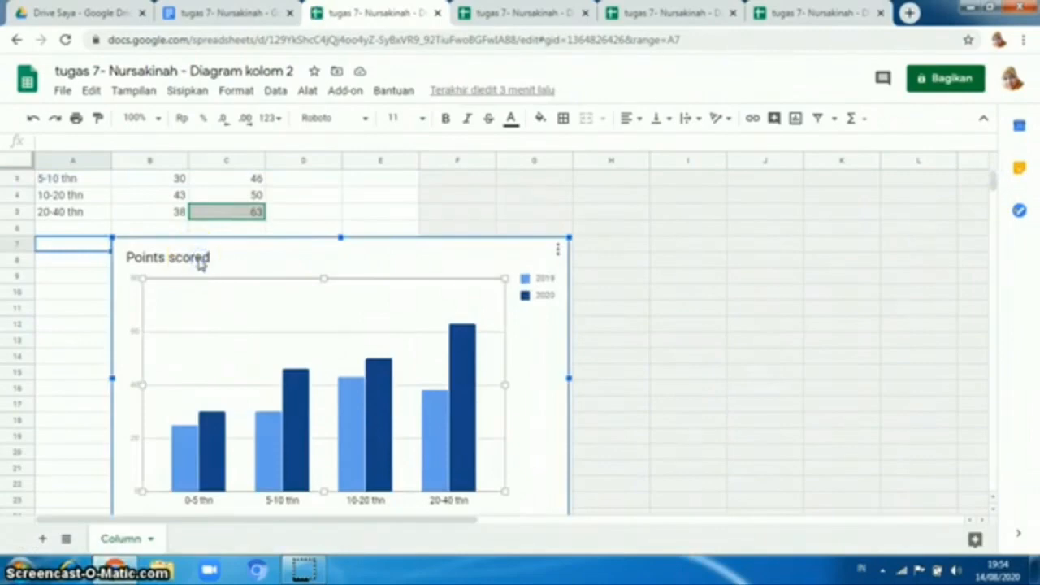
pyautogui.doubleClick(203, 257)
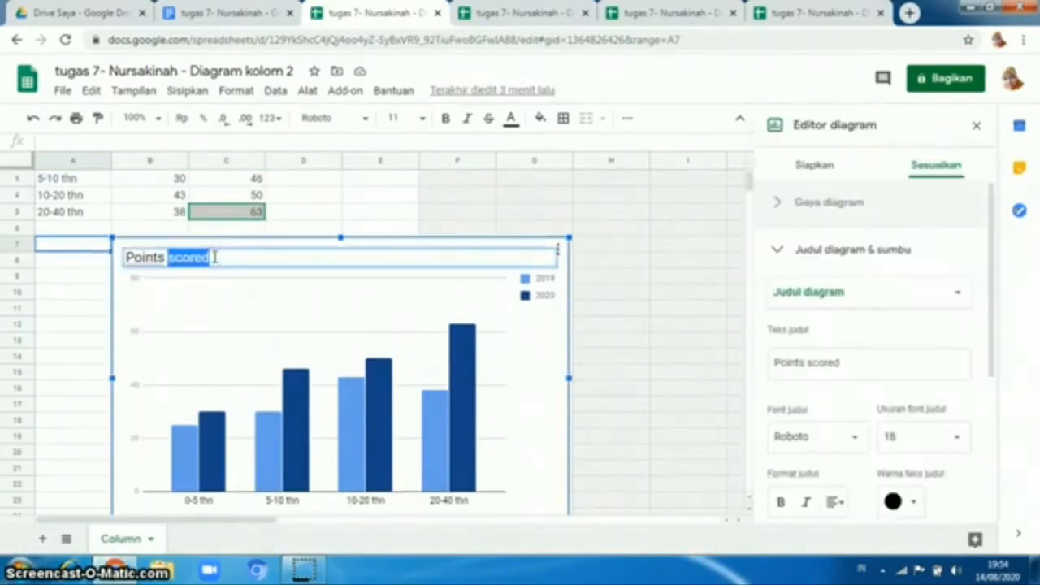
pyautogui.press('BackSpace')
pyautogui.press('BackSpace')
pyautogui.press('BackSpace')
pyautogui.press('BackSpace')
pyautogui.press('BackSpace')
pyautogui.press('BackSpace')
pyautogui.press('BackSpace')
pyautogui.press('BackSpace')
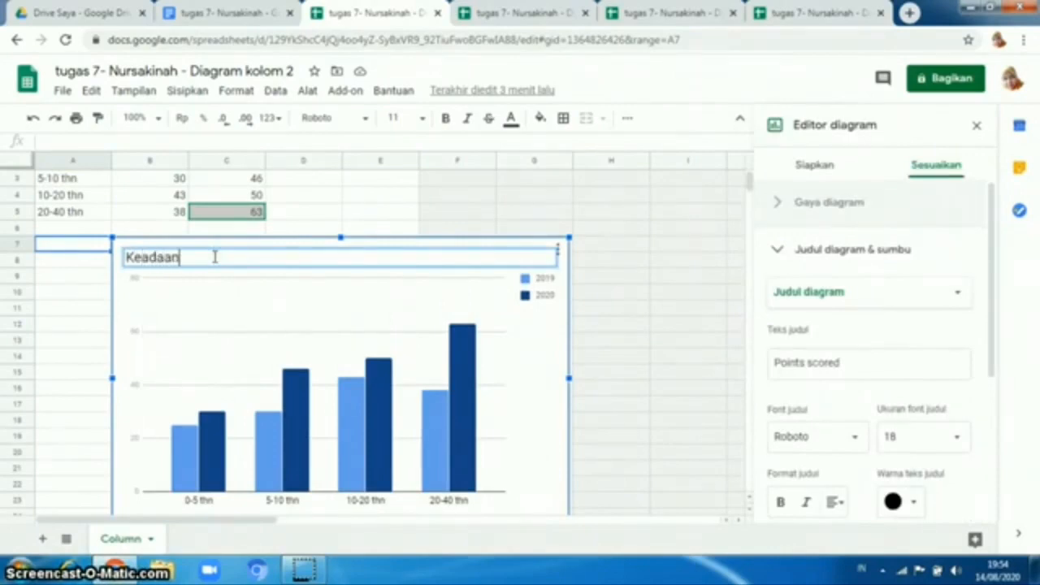
pyautogui.write('Keadaan Penduduk')
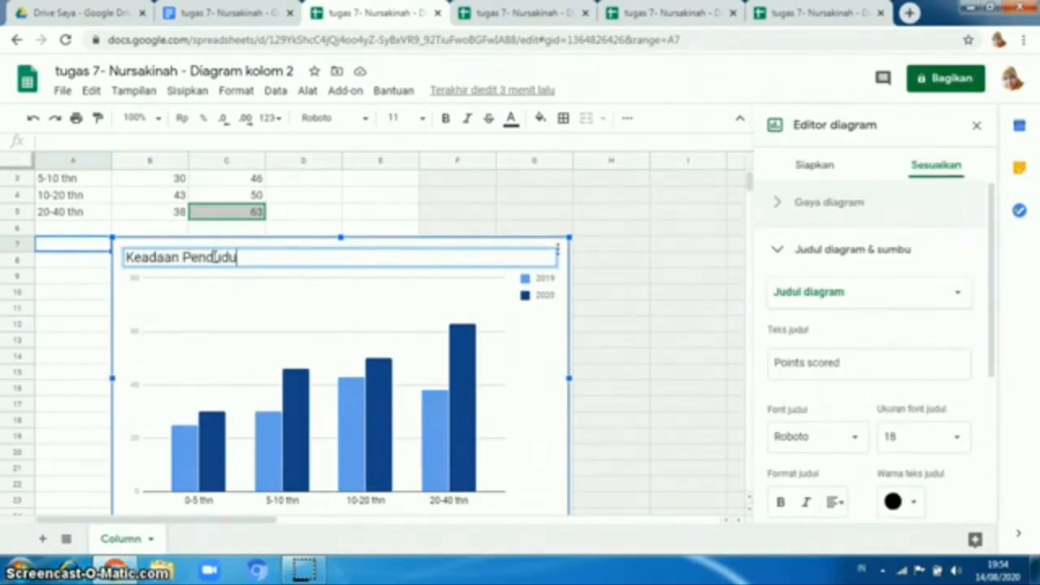
pyautogui.click(609, 291)
# Step: Return to the tugas 7 document and update the linked column chart with its new title
pyautogui.click(260, 14)
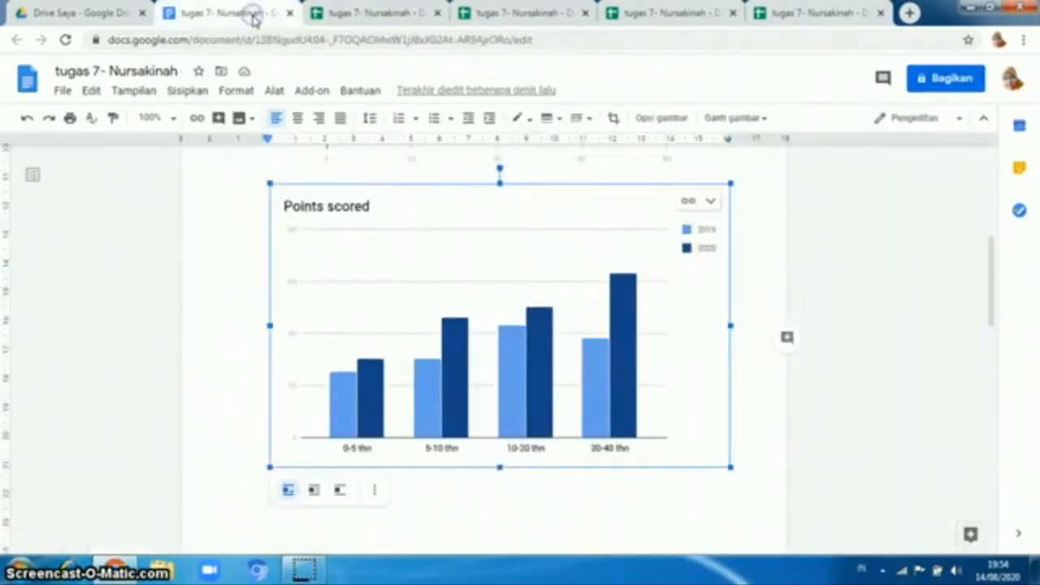
pyautogui.click(629, 202)
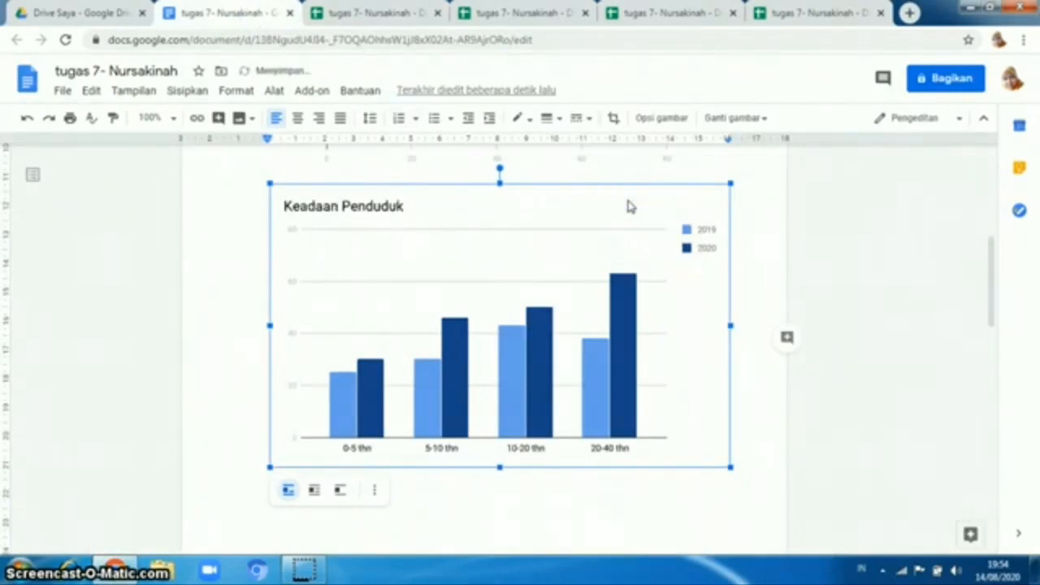
pyautogui.click(757, 363)
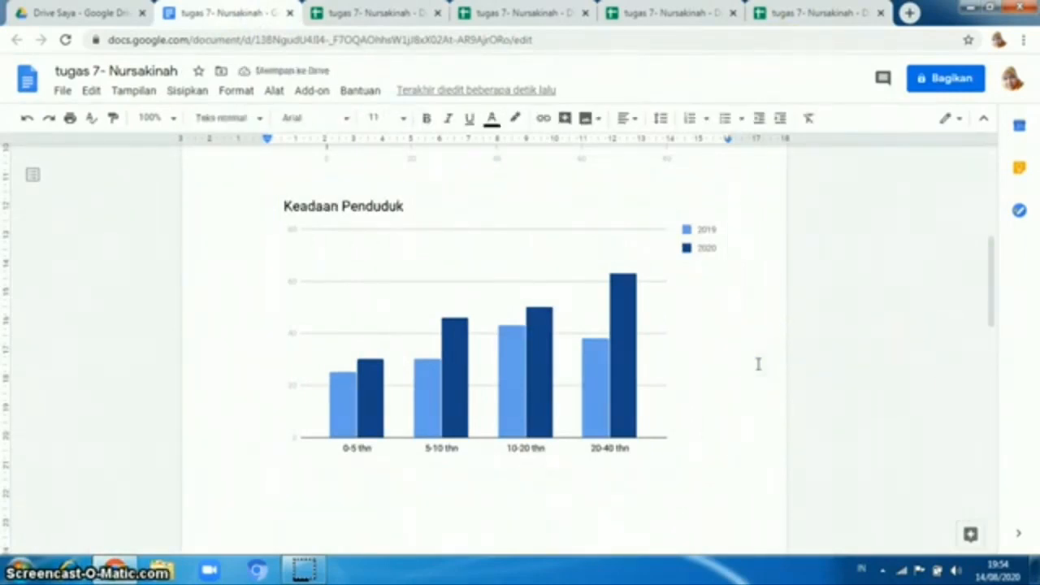
# Step: Insert a pie chart (Lingkaran) below the line chart in the document
pyautogui.scroll(-8, 758, 364)
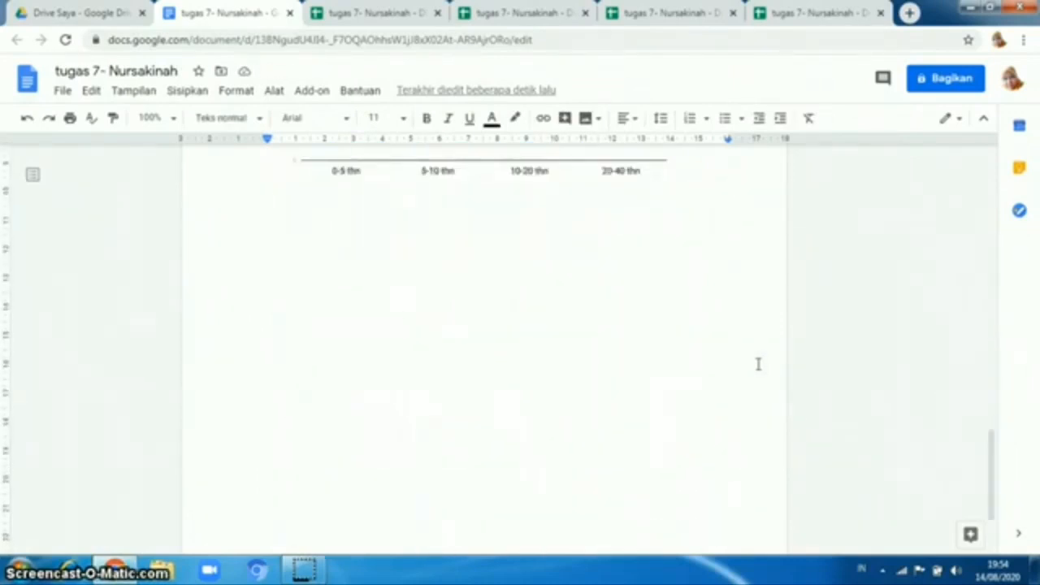
pyautogui.click(188, 91)
pyautogui.moveTo(243, 203)
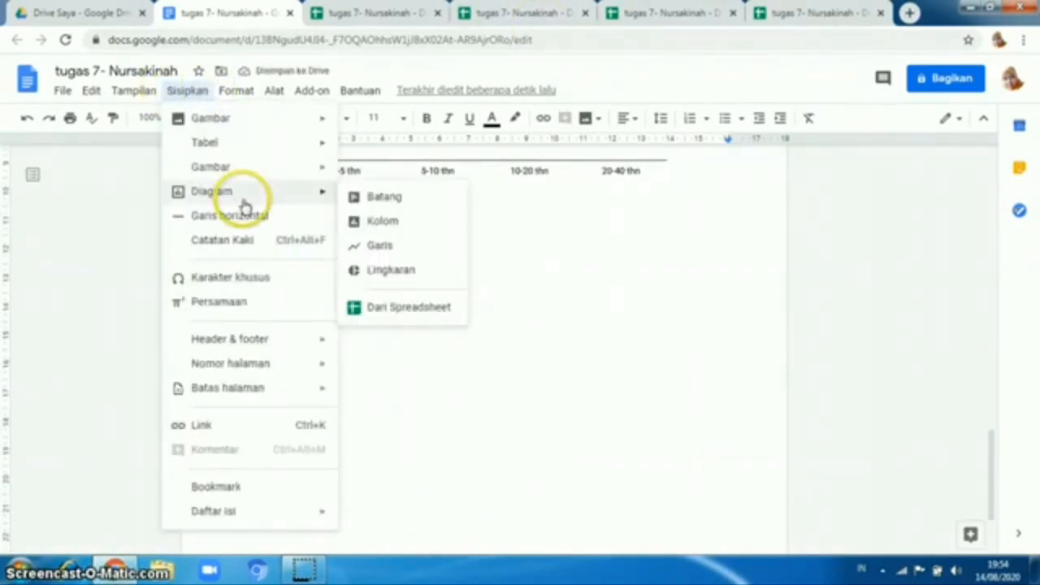
pyautogui.click(390, 277)
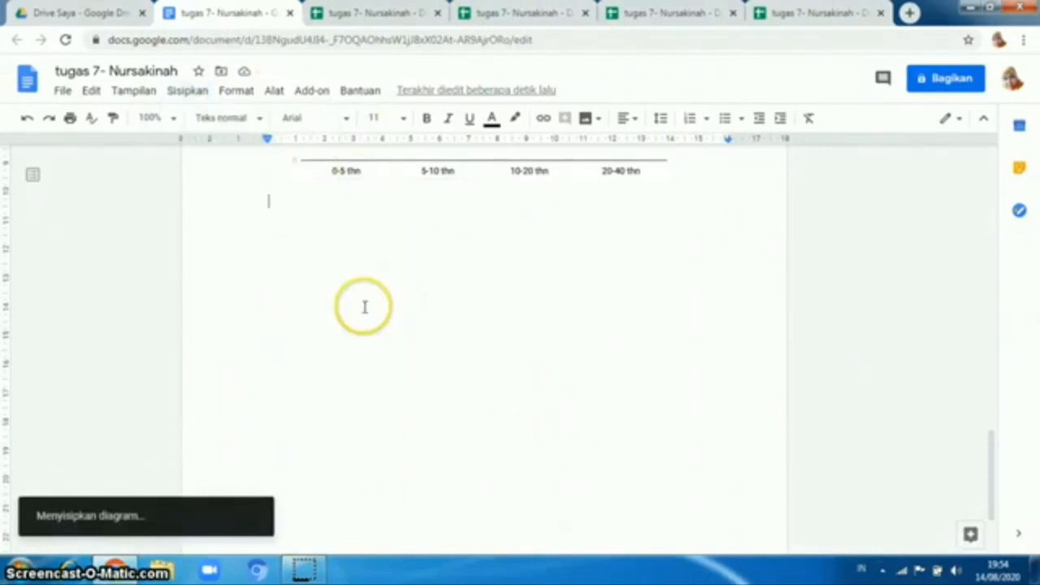
# Step: Open the source spreadsheet of the new pie chart and bring its data table into view above the chart
pyautogui.click(487, 260)
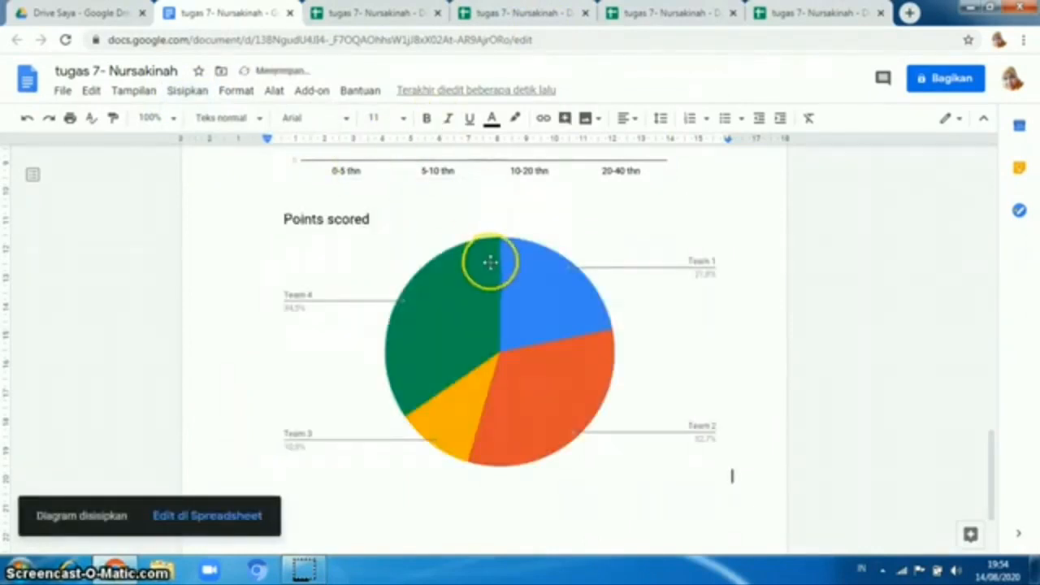
pyautogui.click(693, 244)
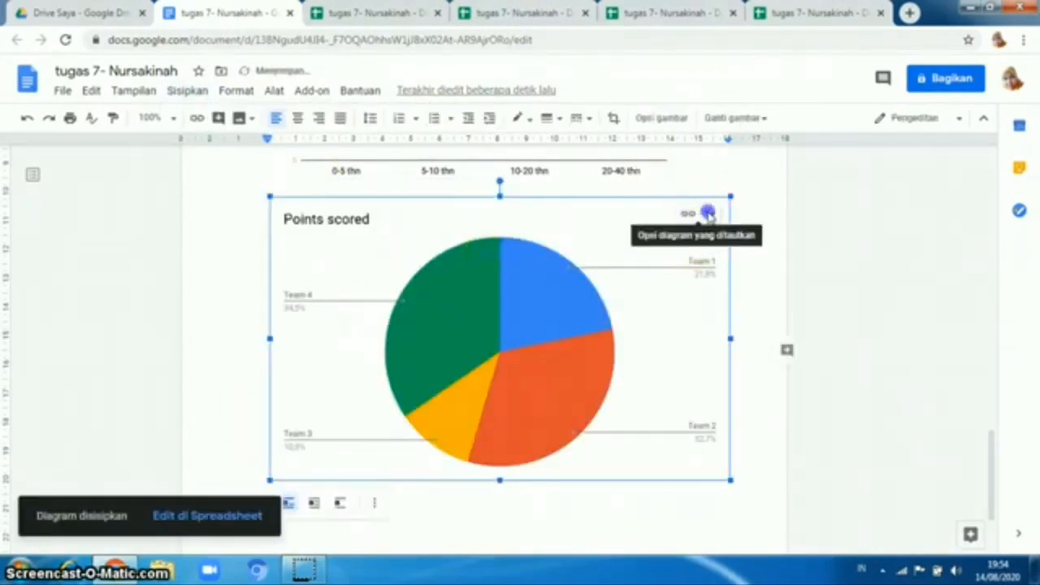
pyautogui.click(710, 213)
pyautogui.click(639, 270)
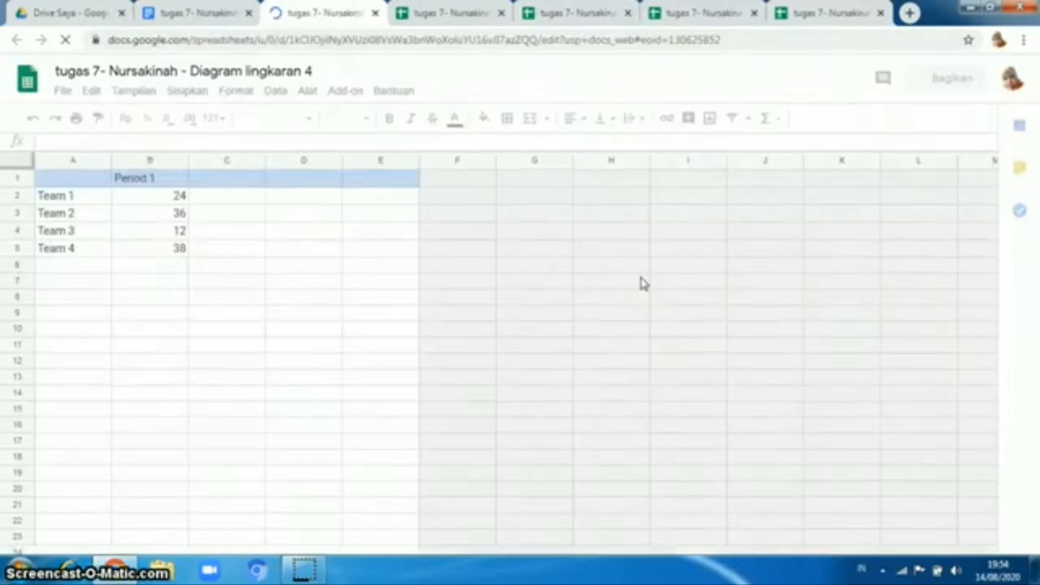
pyautogui.click(342, 188)
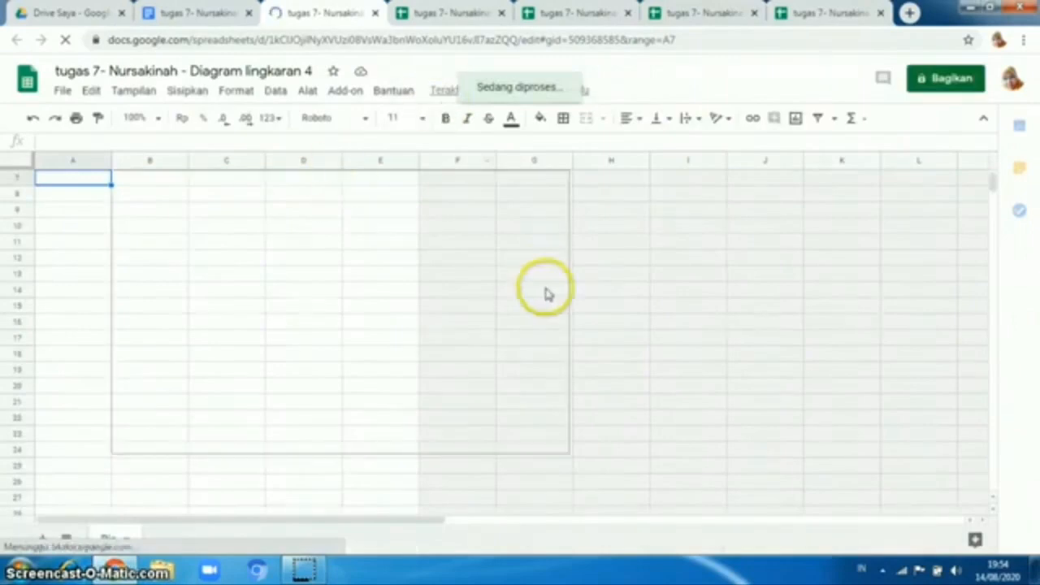
pyautogui.click(994, 183)
pyautogui.moveTo(993, 183); pyautogui.dragTo(994, 176)
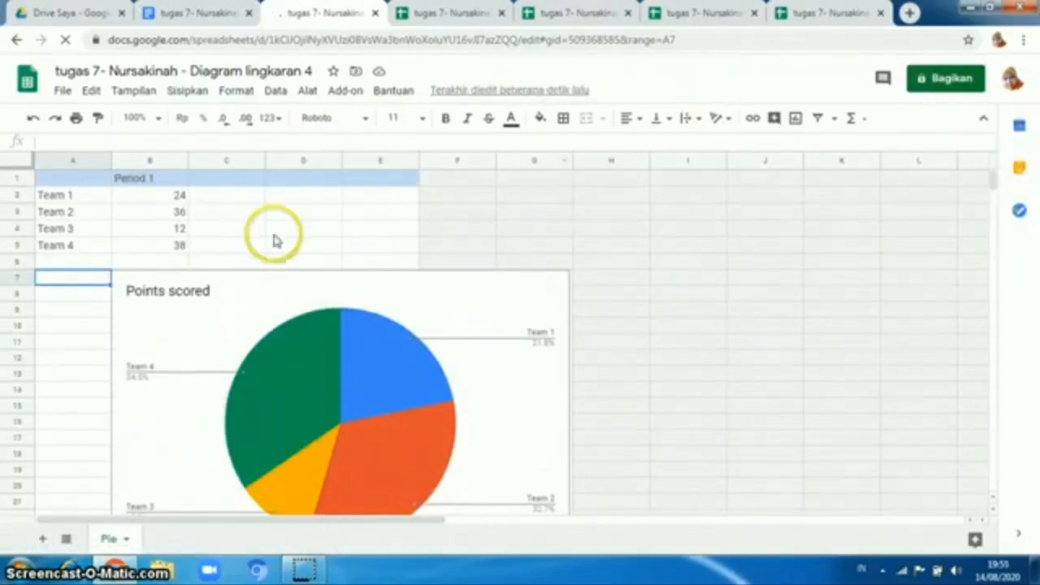
# Step: Replace the value column's header in cell B1 with "skor"
pyautogui.click(139, 180)
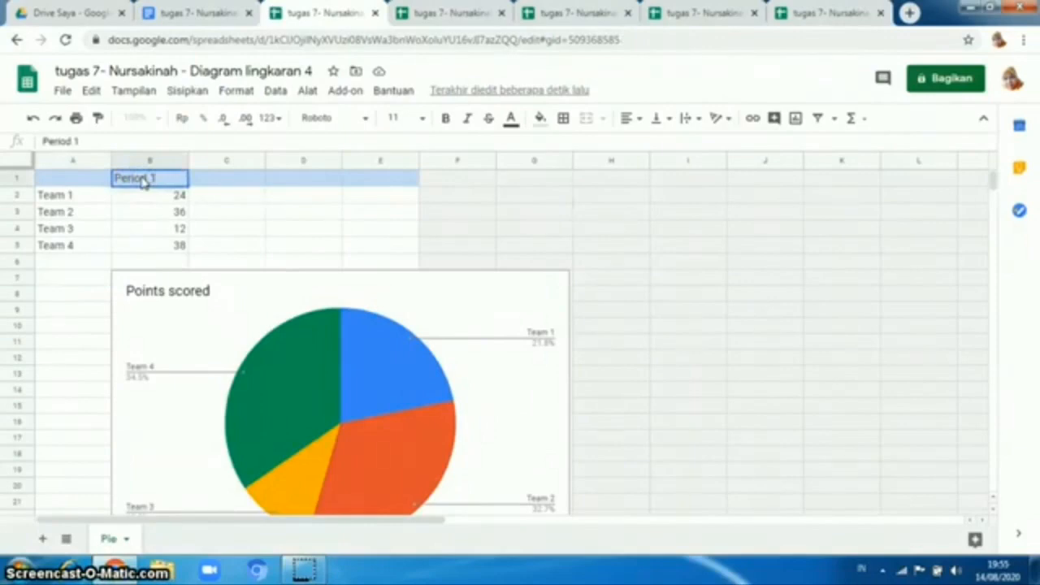
pyautogui.doubleClick(142, 180)
pyautogui.press('BackSpace')
pyautogui.press('BackSpace')
pyautogui.press('BackSpace')
pyautogui.press('BackSpace')
pyautogui.press('BackSpace')
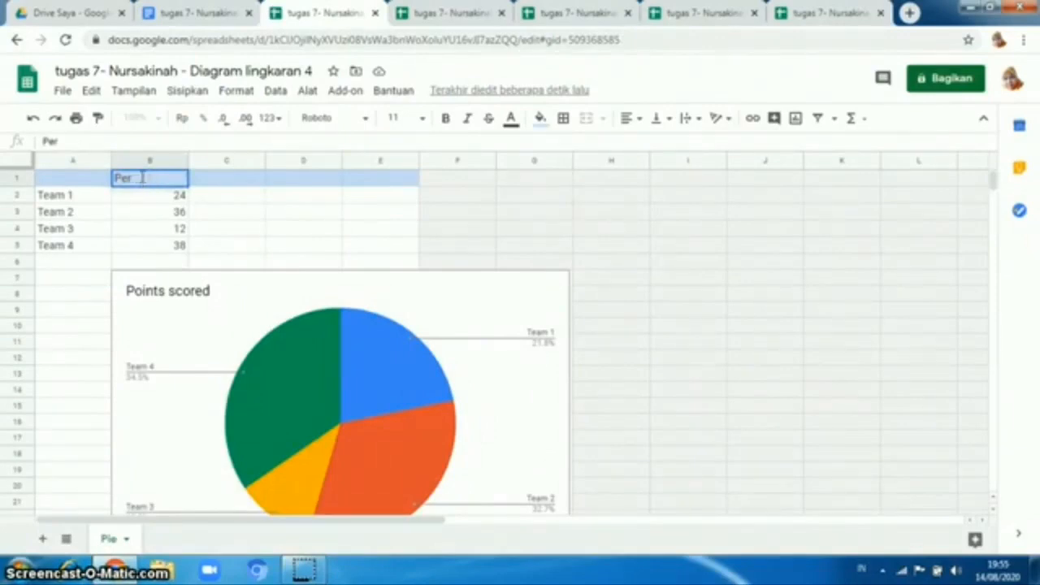
pyautogui.press('BackSpace')
pyautogui.press('BackSpace')
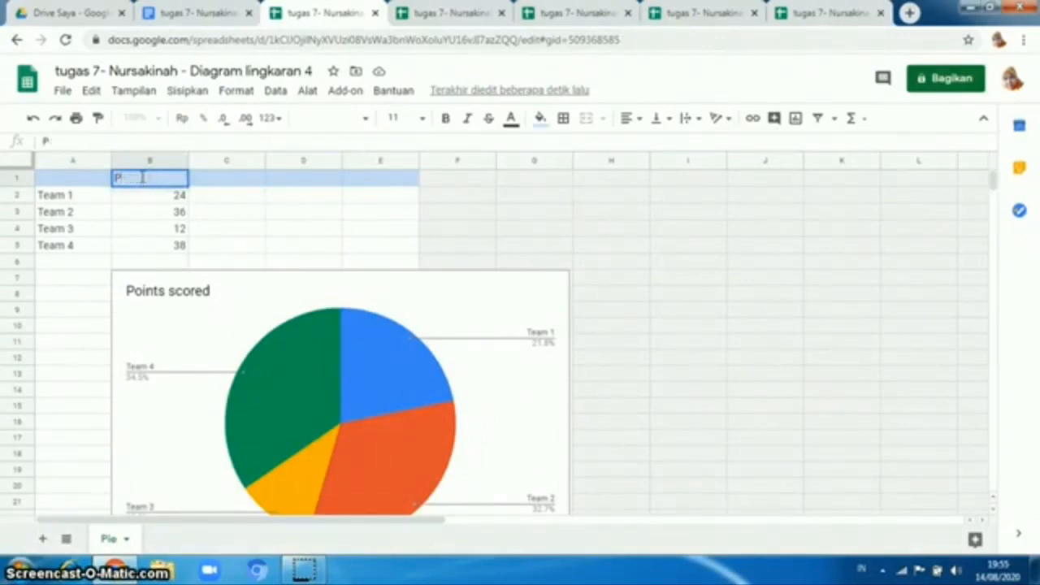
pyautogui.press('BackSpace')
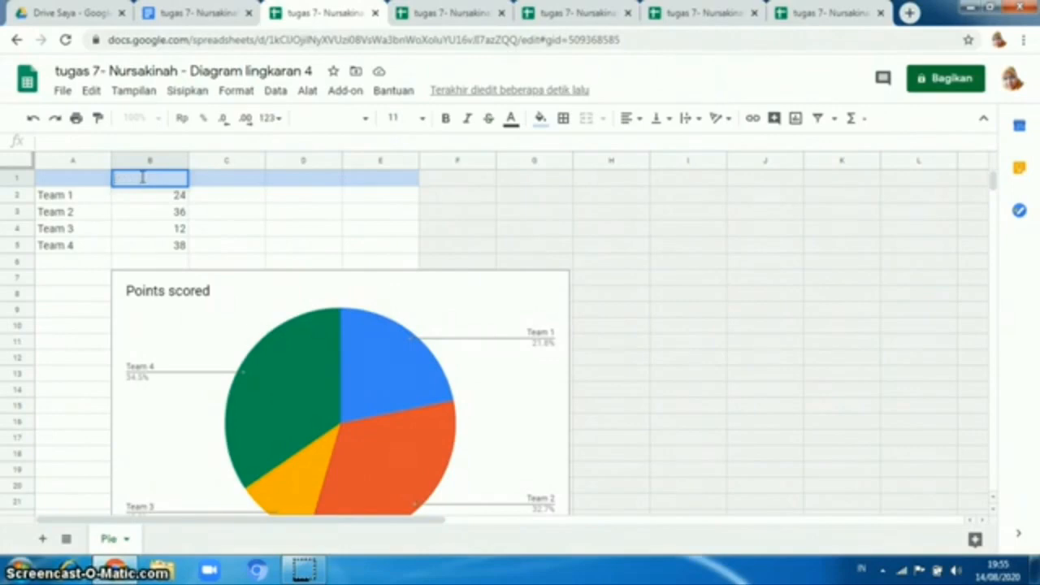
pyautogui.write('20')
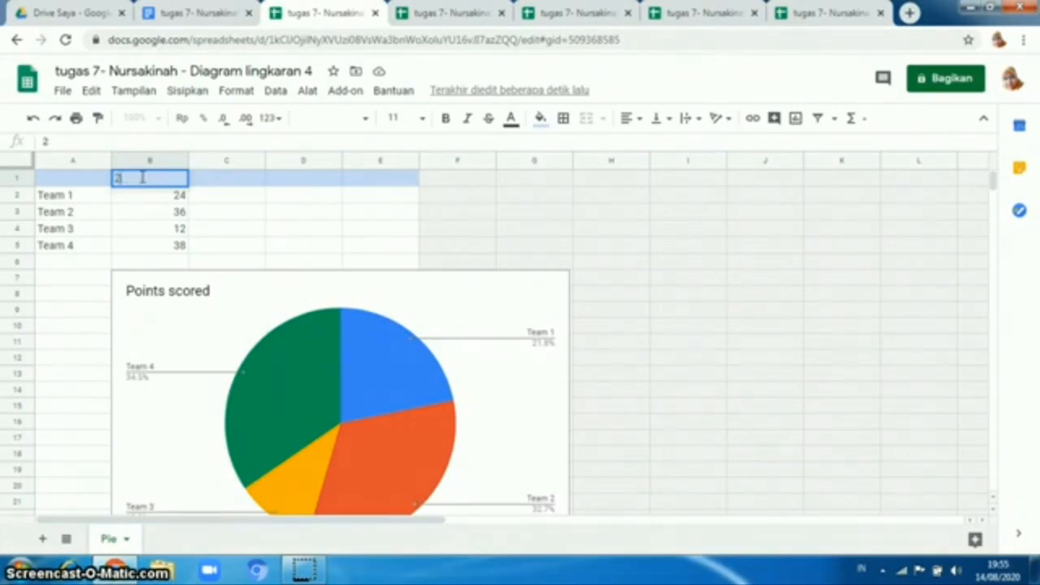
pyautogui.press('BackSpace')
pyautogui.write('skor')
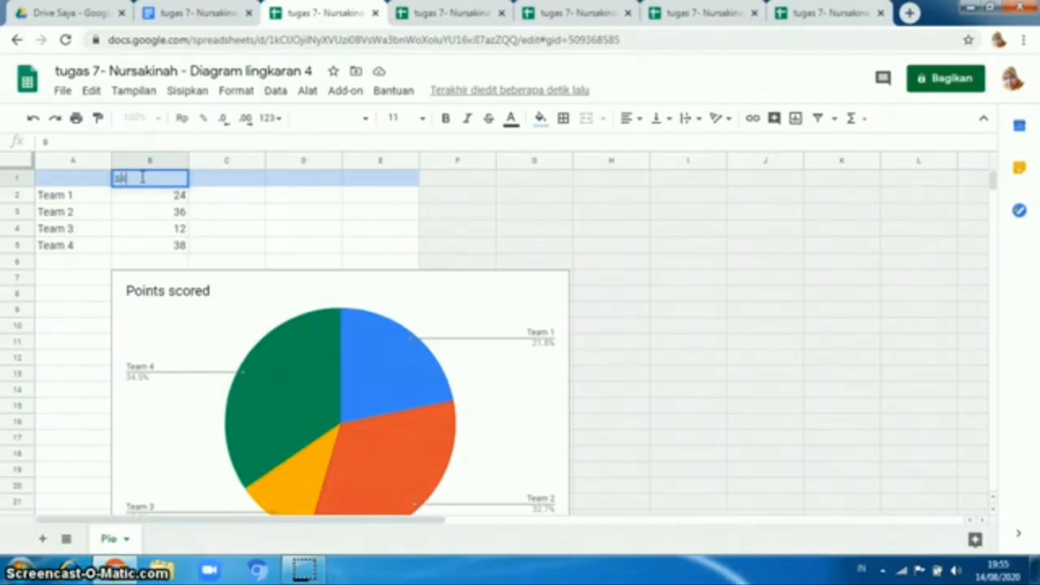
pyautogui.click(53, 197)
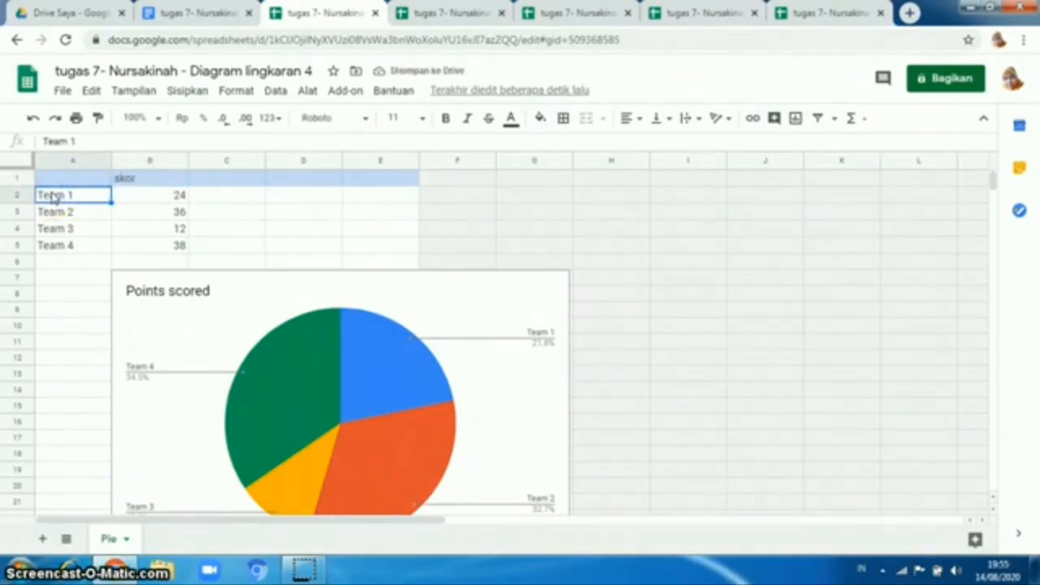
pyautogui.write('Budi')
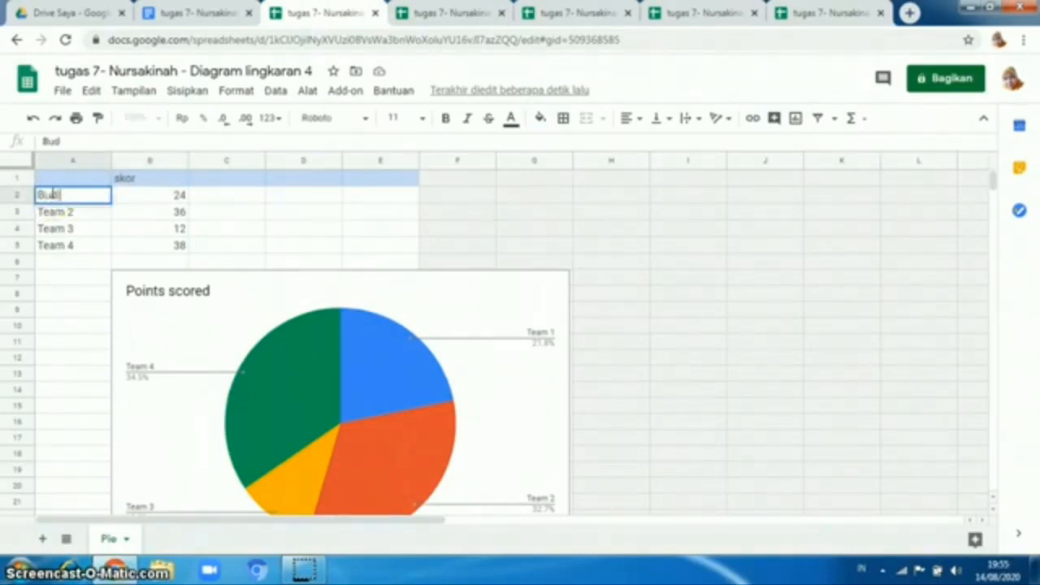
pyautogui.click(57, 212)
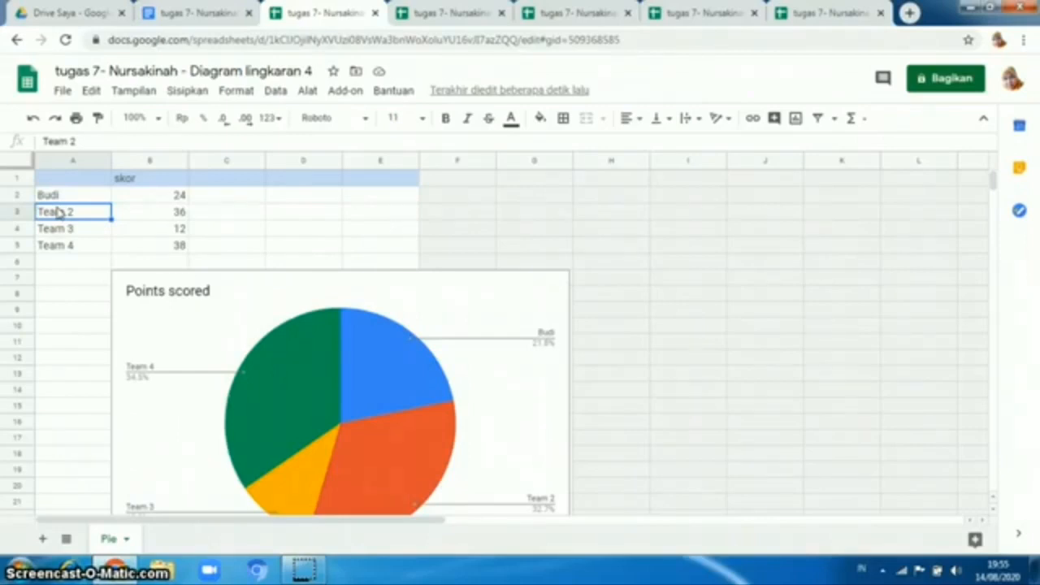
# Step: Replace the first category label in cell A2 with "tim Hore"
pyautogui.click(58, 196)
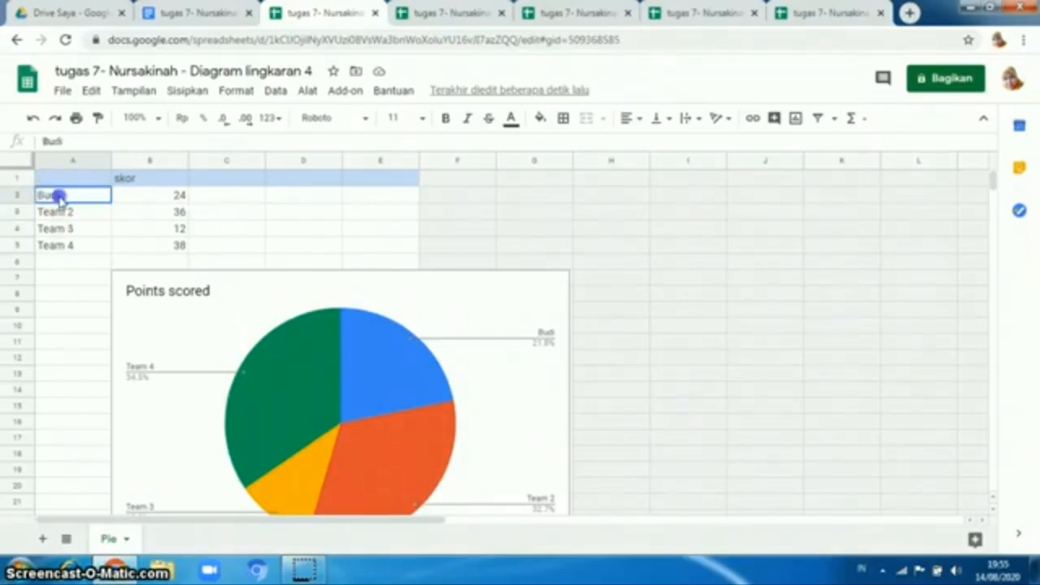
pyautogui.doubleClick(58, 195)
pyautogui.press('BackSpace')
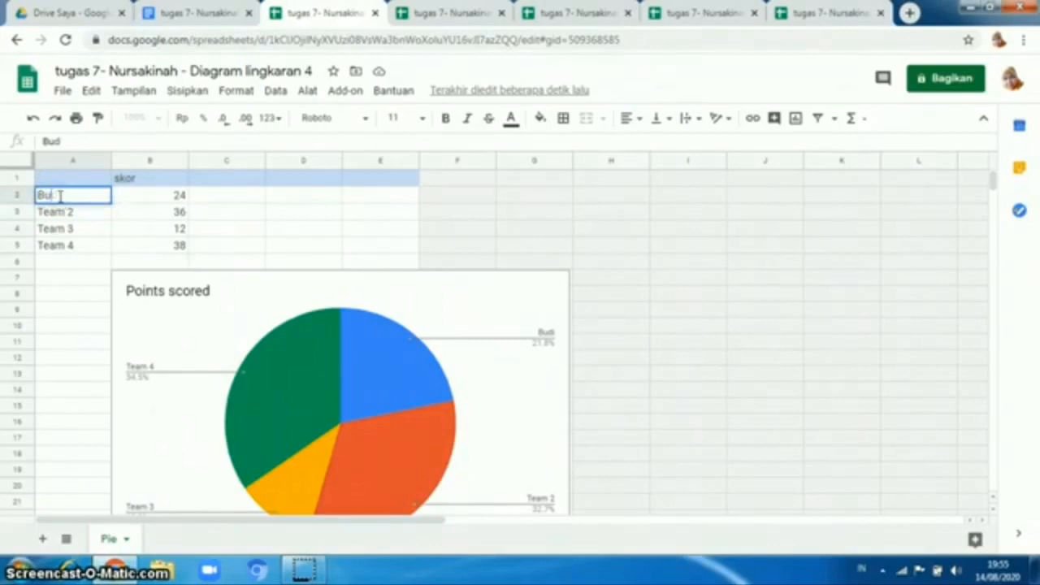
pyautogui.press('BackSpace')
pyautogui.press('BackSpace')
pyautogui.press('BackSpace')
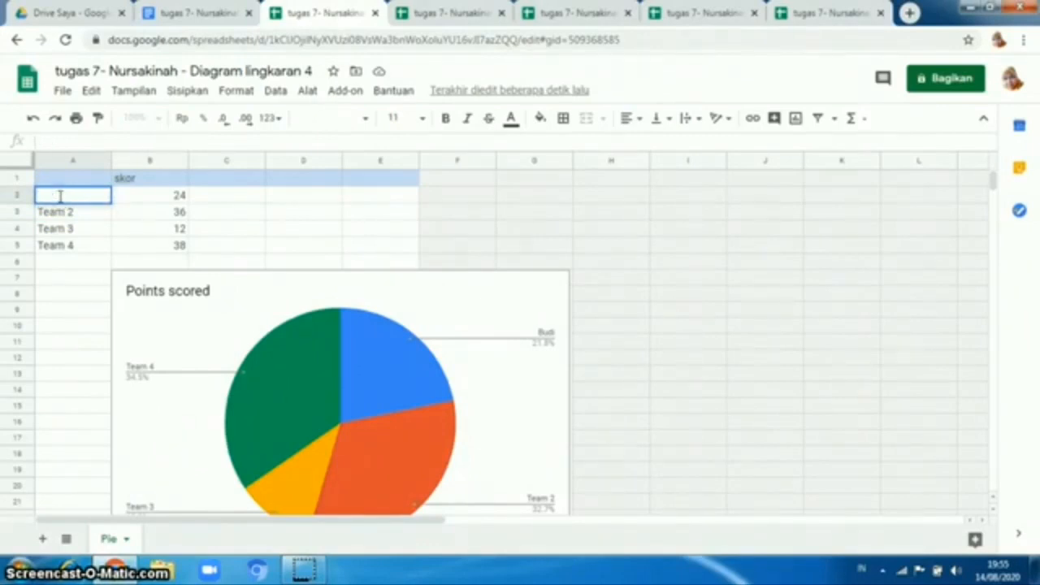
pyautogui.write('tim Mera')
pyautogui.write('Hore')
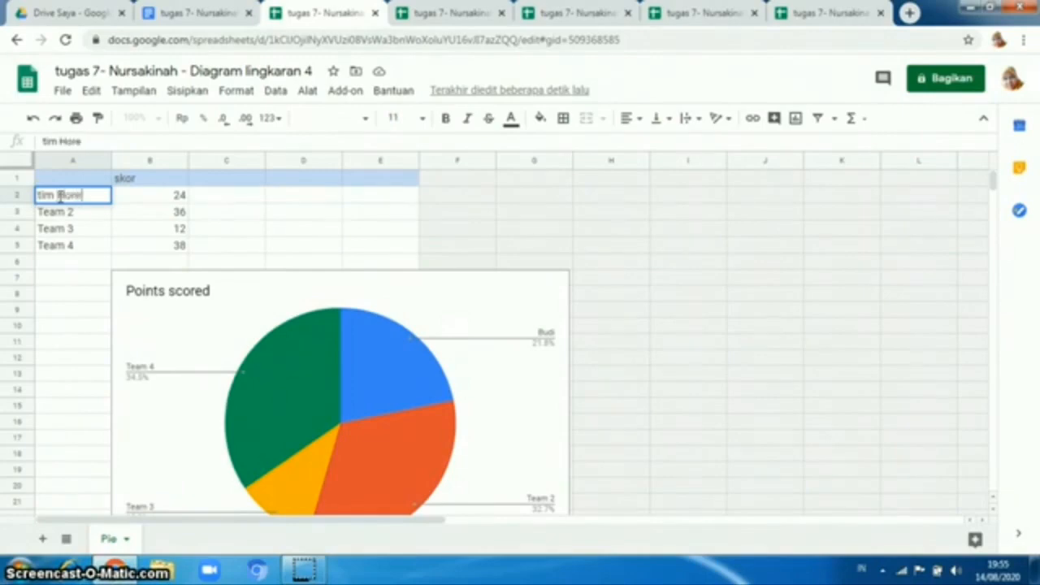
# Step: Rename the remaining category labels in cells A3 to A5 as "Tim Gembira", "Tim Ceria" and "Tim Bahagia"
pyautogui.click(67, 212)
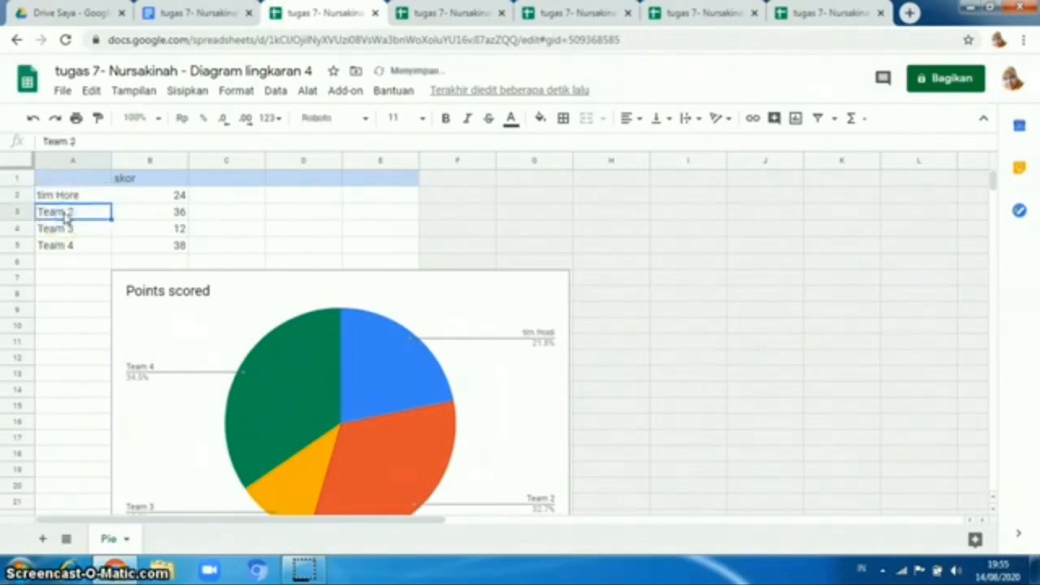
pyautogui.write('Tim ')
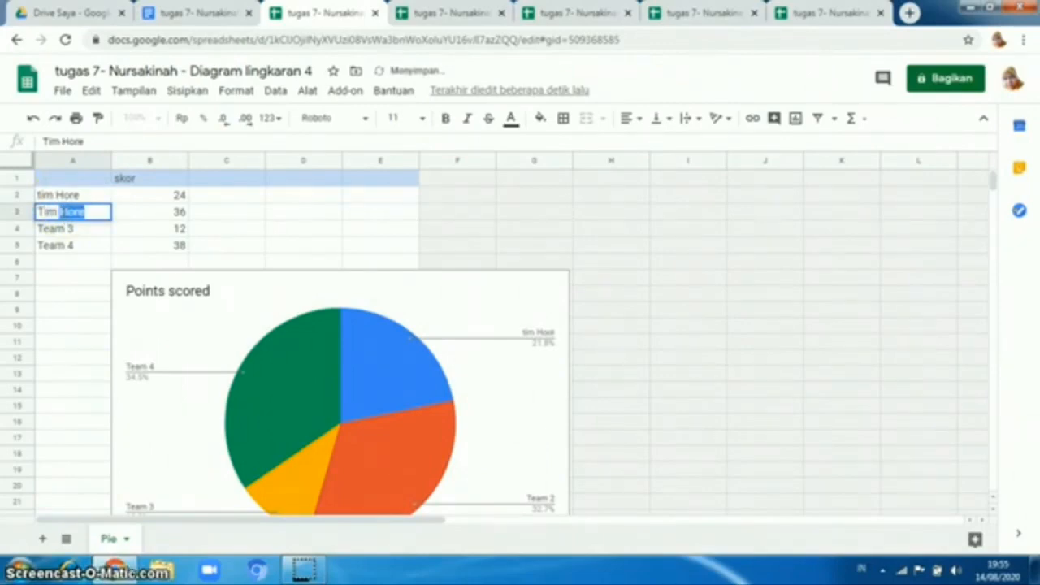
pyautogui.write('Gemb')
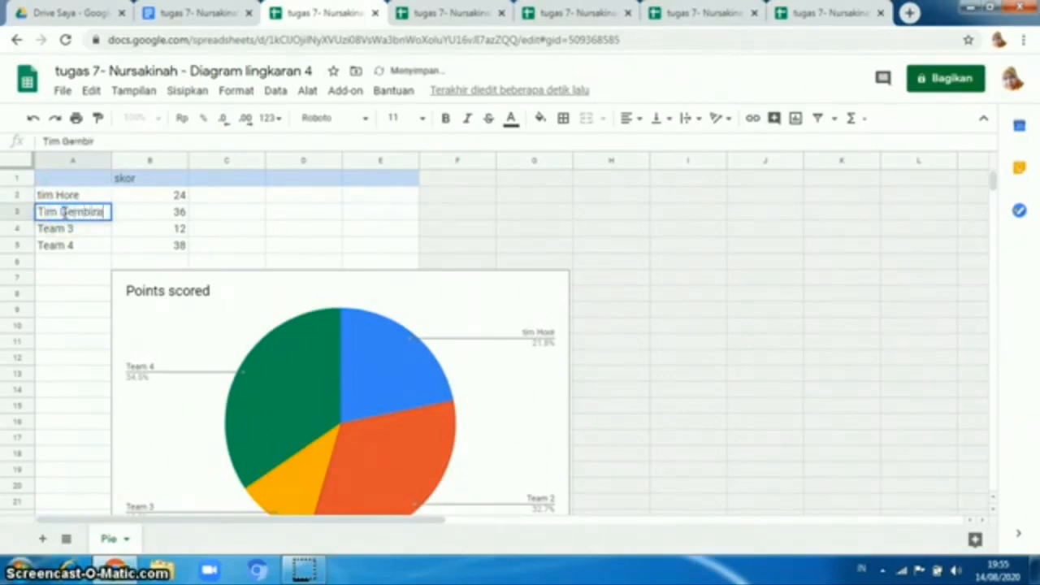
pyautogui.write('ira')
pyautogui.click(50, 231)
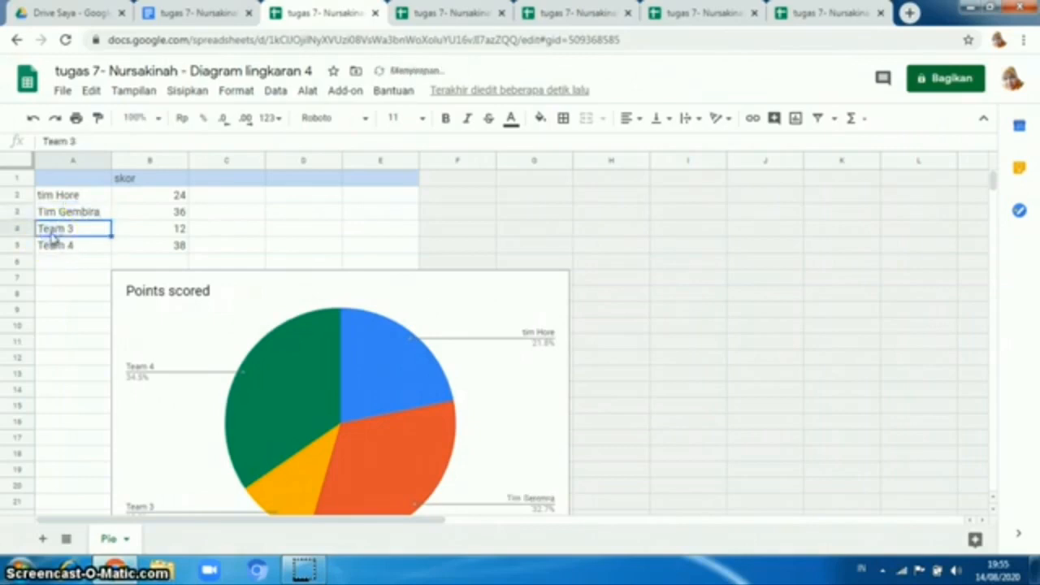
pyautogui.write('Tim')
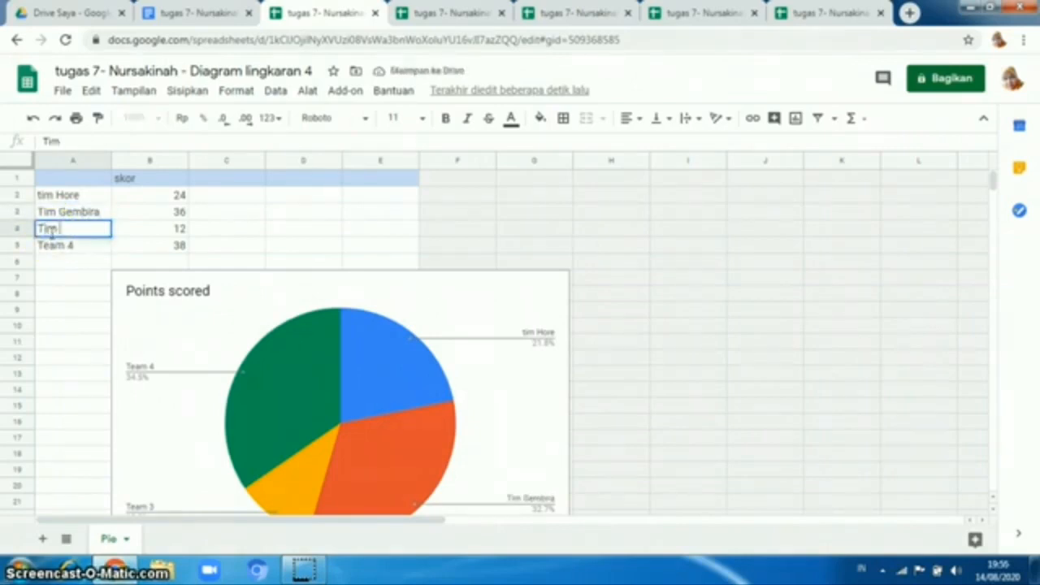
pyautogui.write(' Ce')
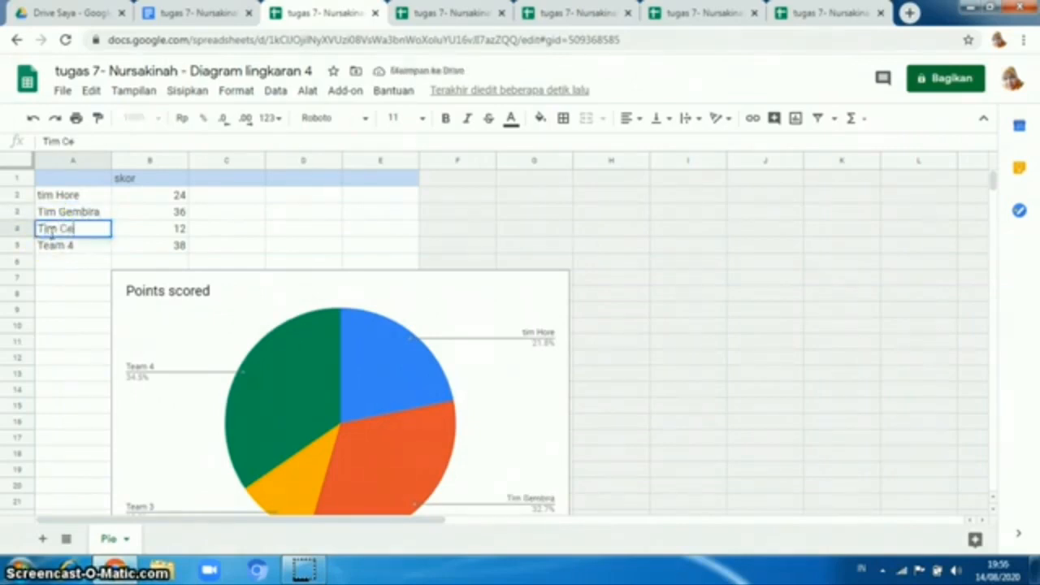
pyautogui.write('ria')
pyautogui.click(47, 249)
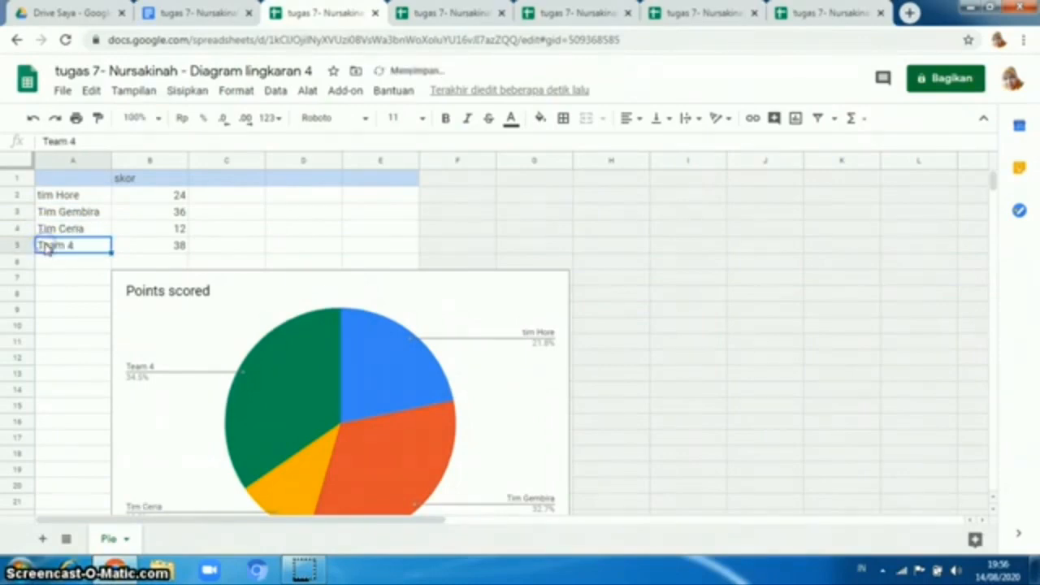
pyautogui.write('Tim')
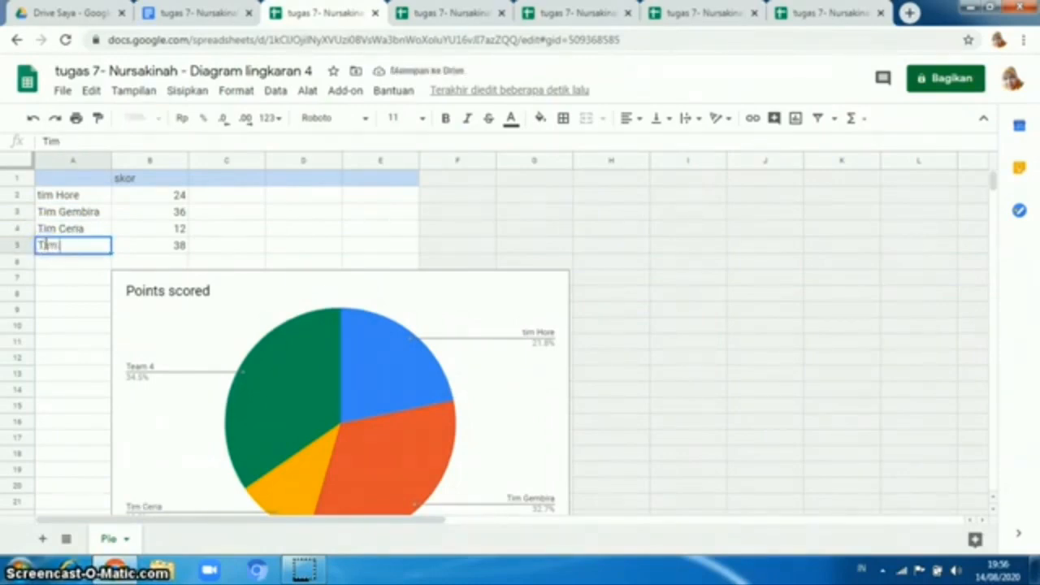
pyautogui.write(' Baha')
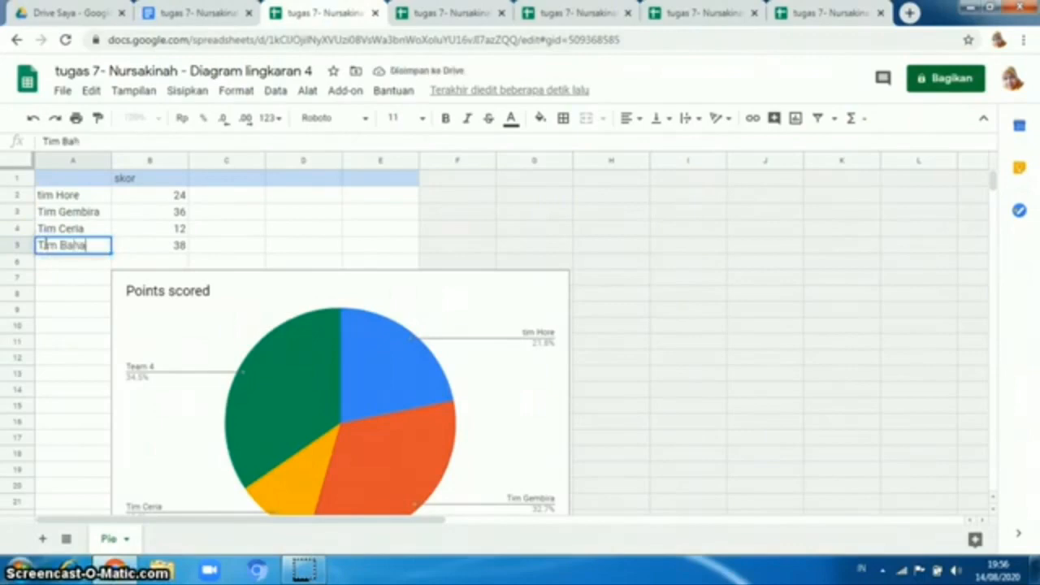
pyautogui.write('gia')
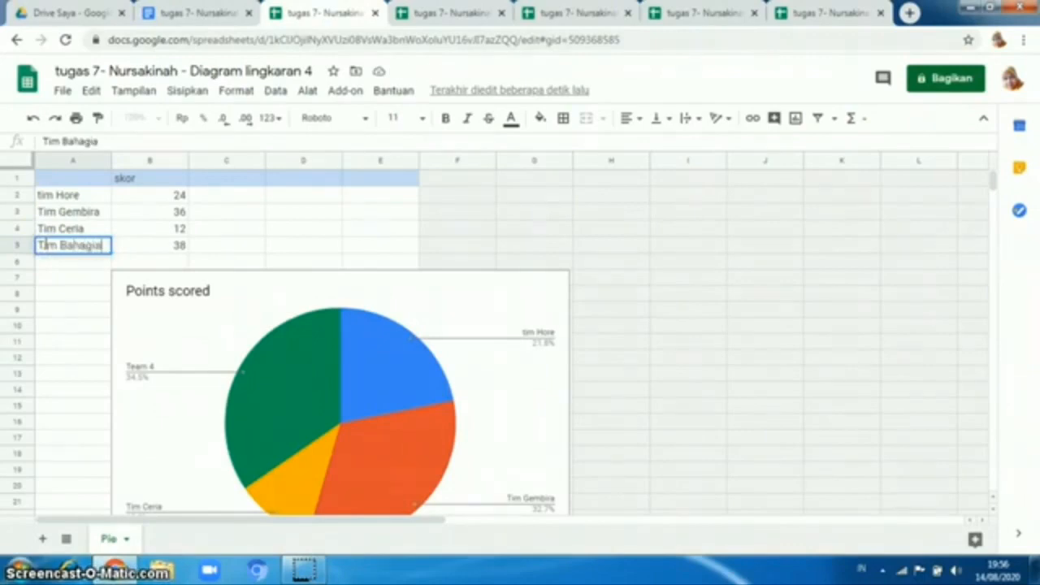
# Step: Set the four teams' scores in cells B2 to B5 to 23, 40, 20 and 50
pyautogui.click(146, 195)
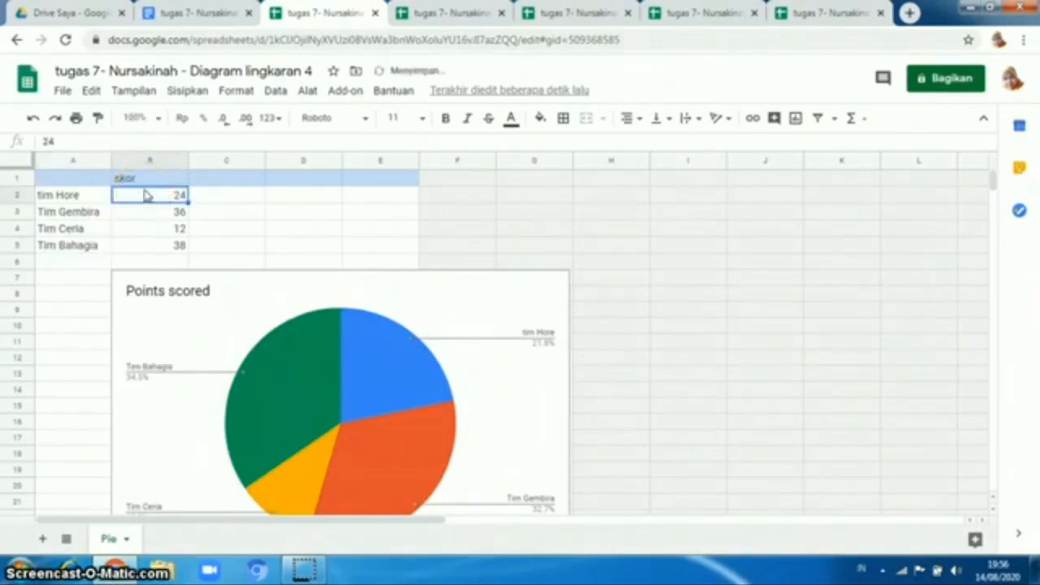
pyautogui.write('23')
pyautogui.click(157, 213)
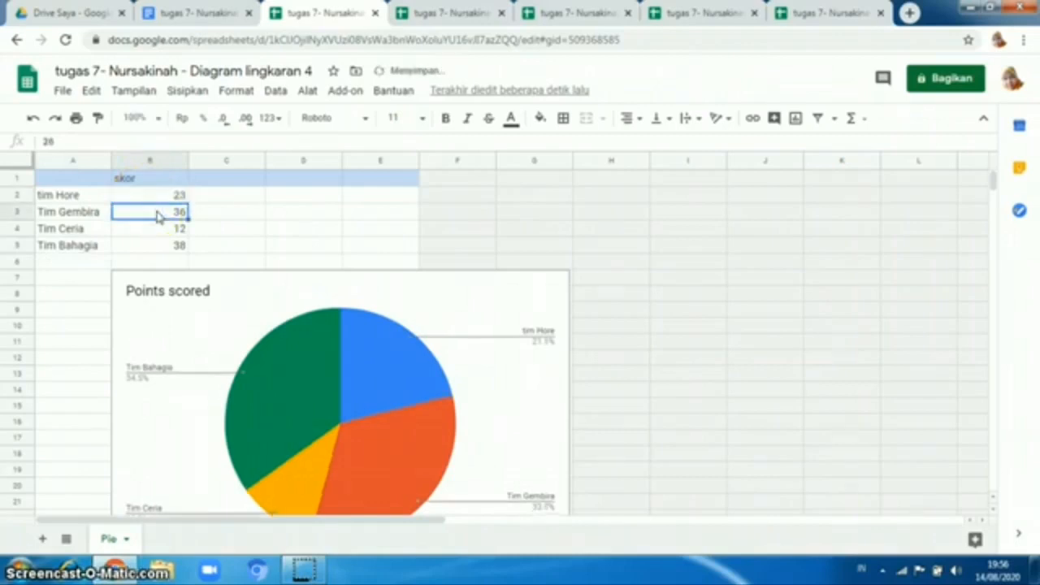
pyautogui.write('40')
pyautogui.click(158, 216)
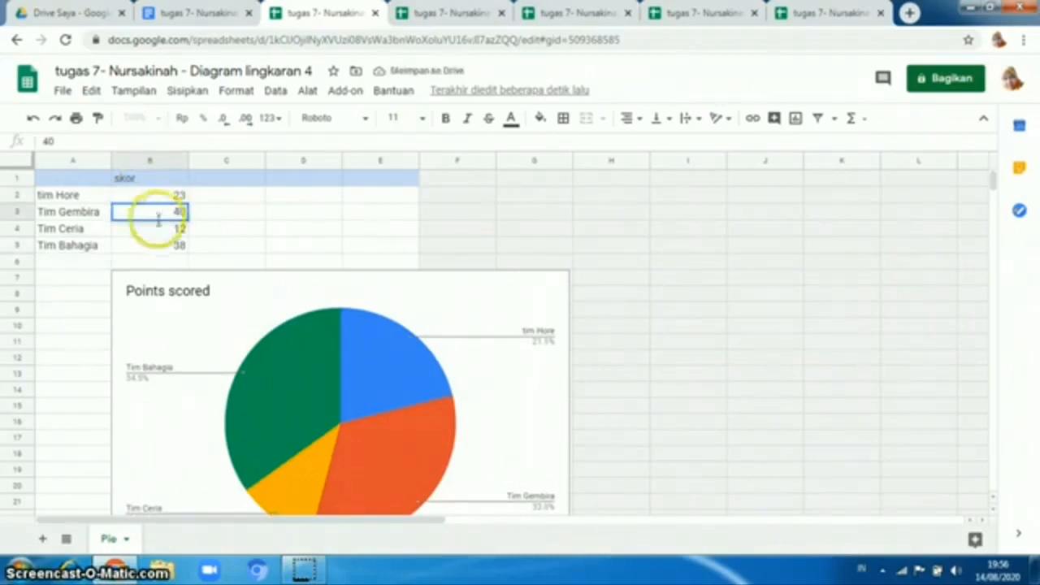
pyautogui.click(158, 230)
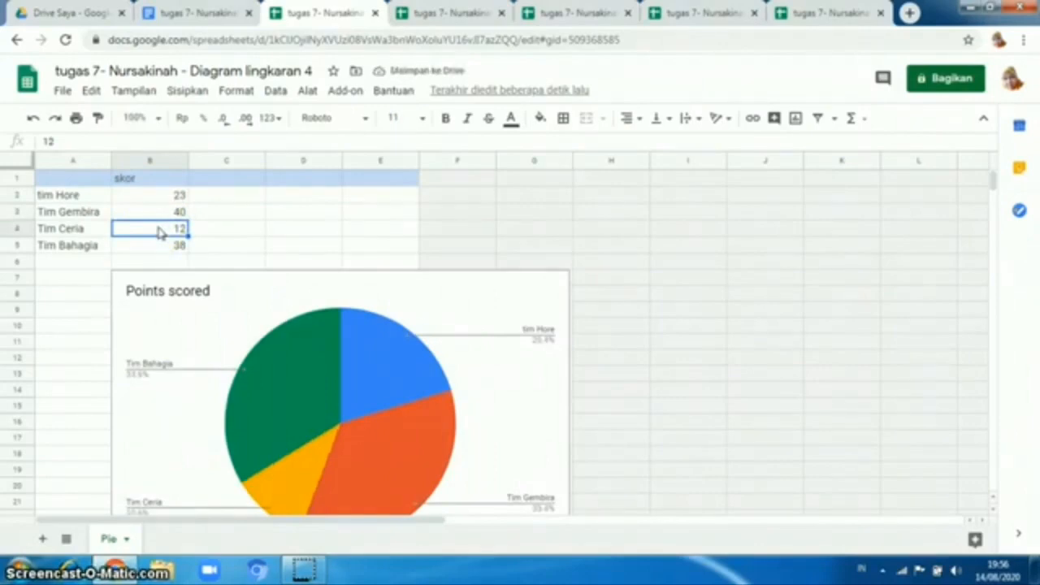
pyautogui.write('20')
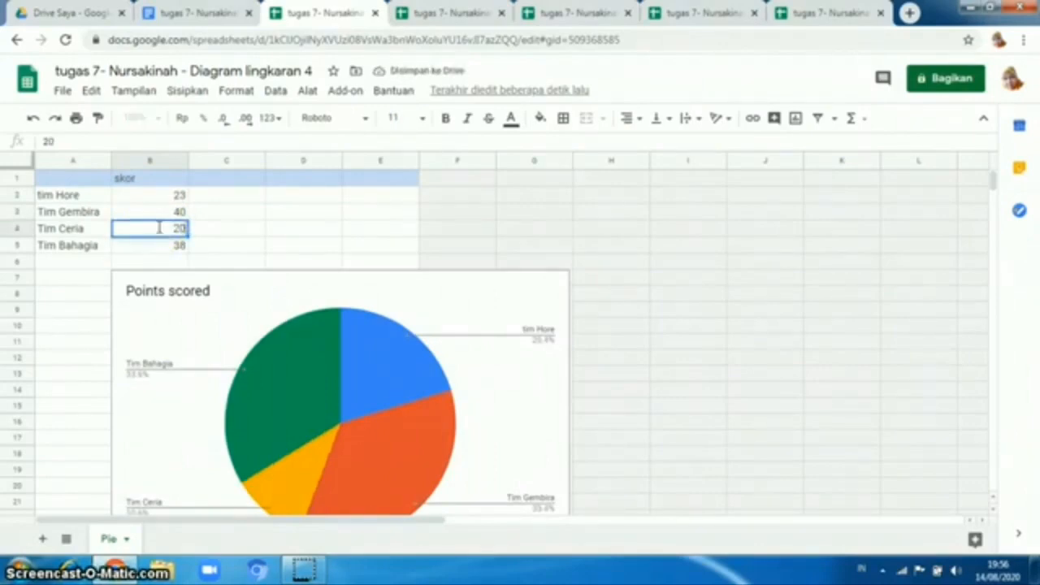
pyautogui.click(163, 246)
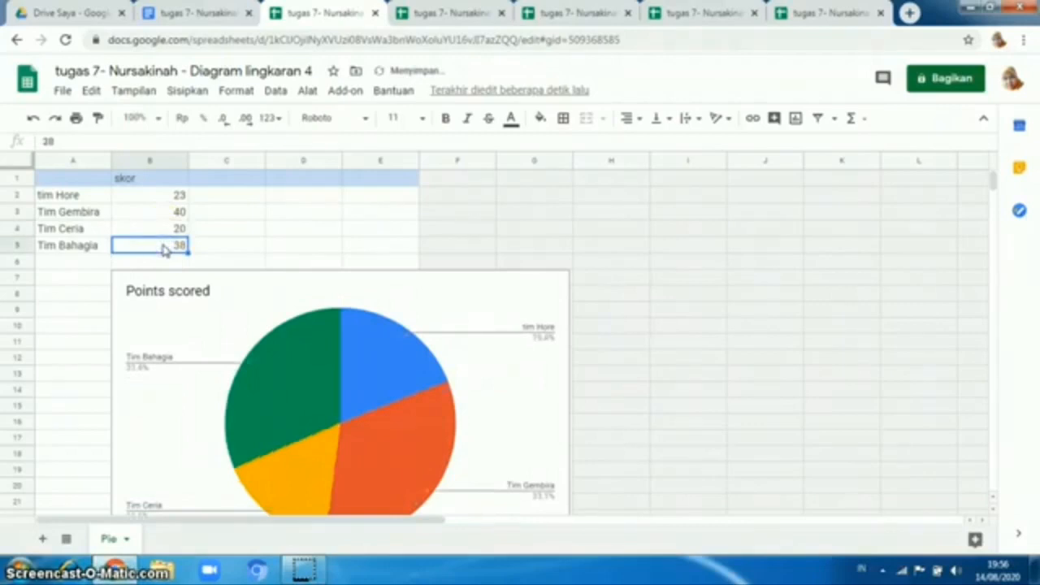
pyautogui.write('50')
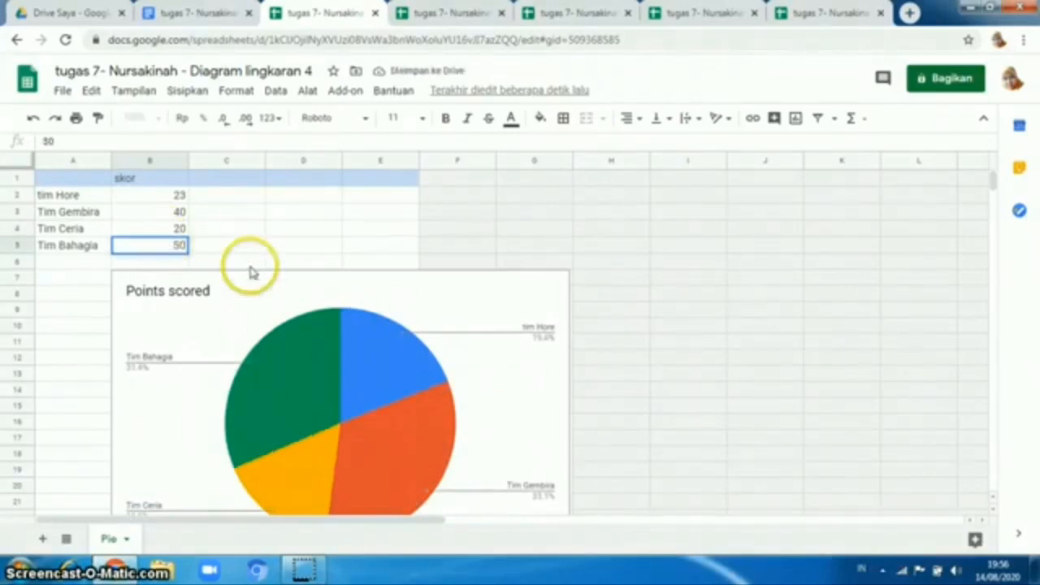
# Step: Replace the pie chart's title "Points scored" with "nilai Total"
pyautogui.click(163, 296)
pyautogui.scroll(-1, 163, 296)
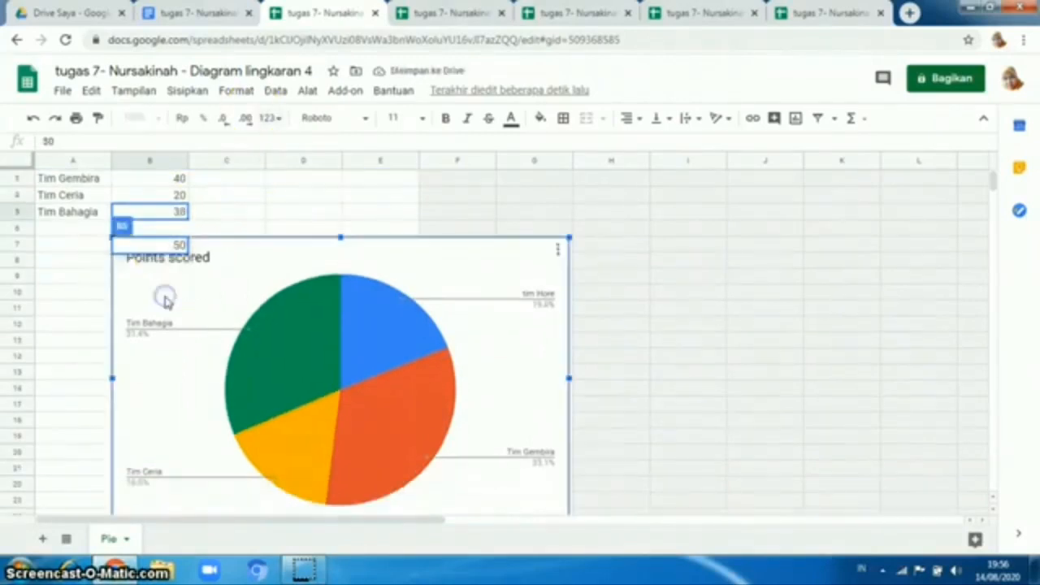
pyautogui.click(215, 257)
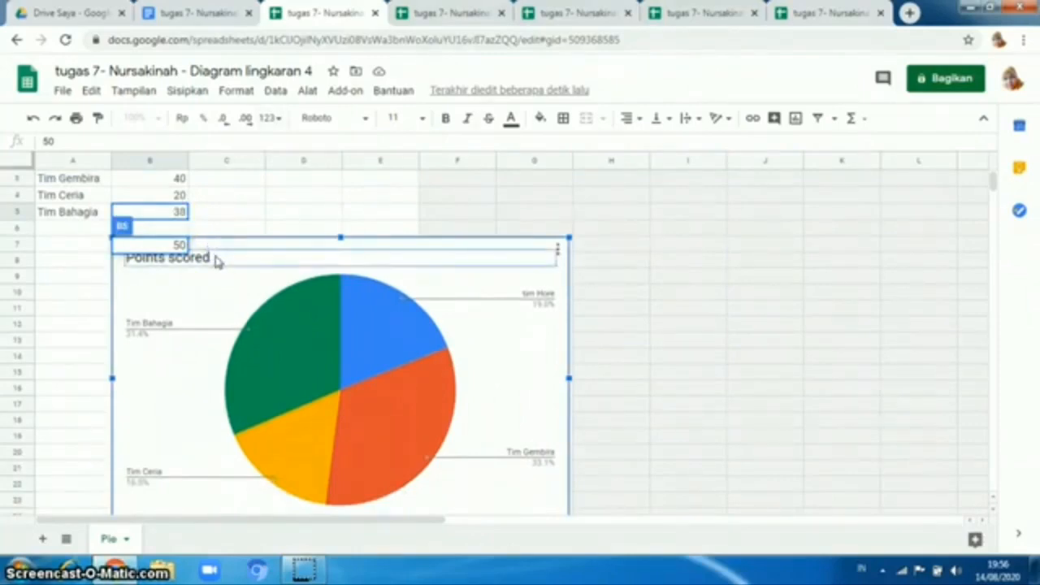
pyautogui.click(215, 257)
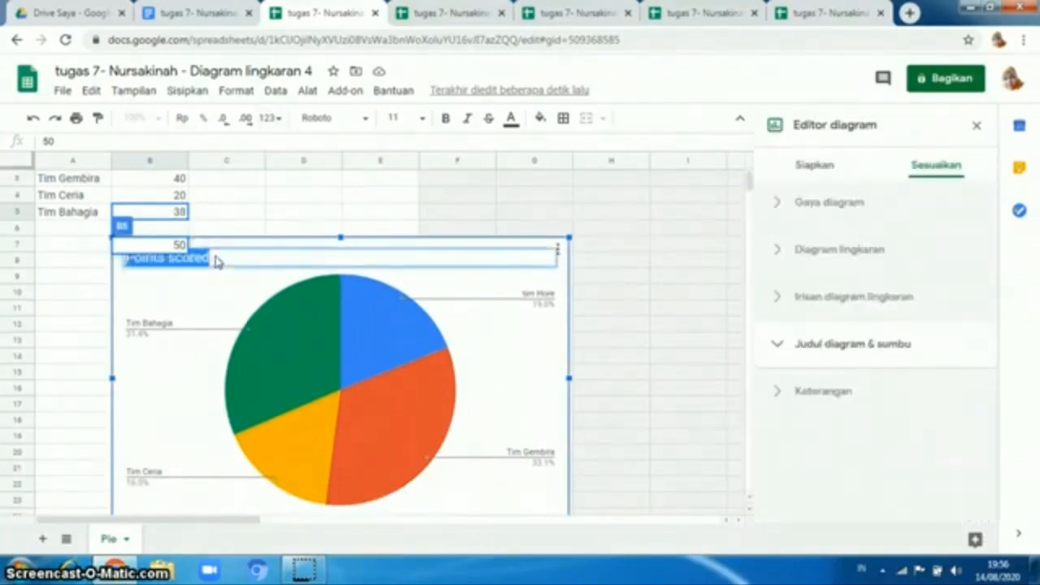
pyautogui.write('Tim')
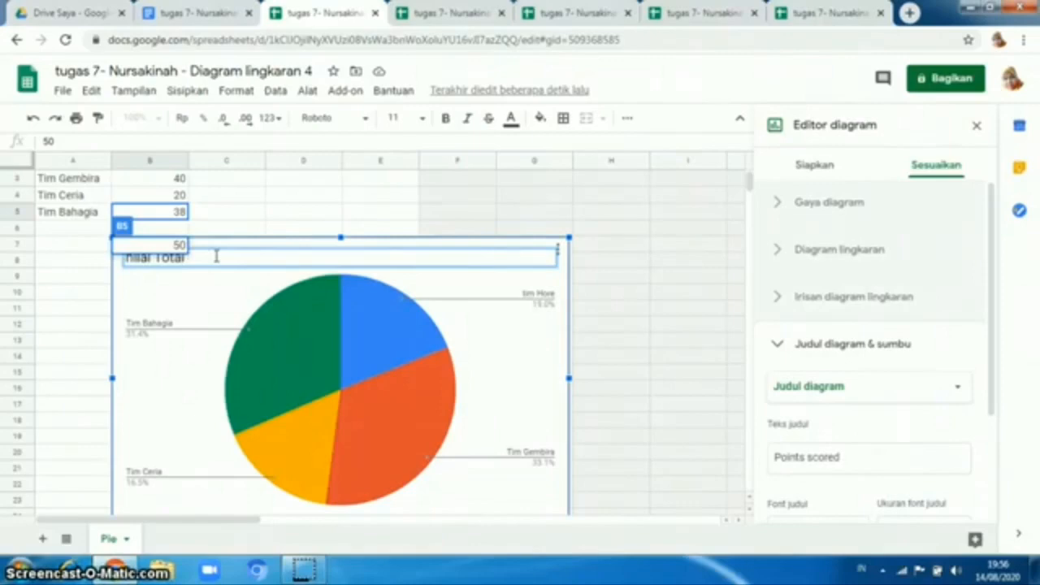
# Step: Switch back to the Google Docs document and update the linked pie chart with the edited spreadsheet data
pyautogui.click(198, 14)
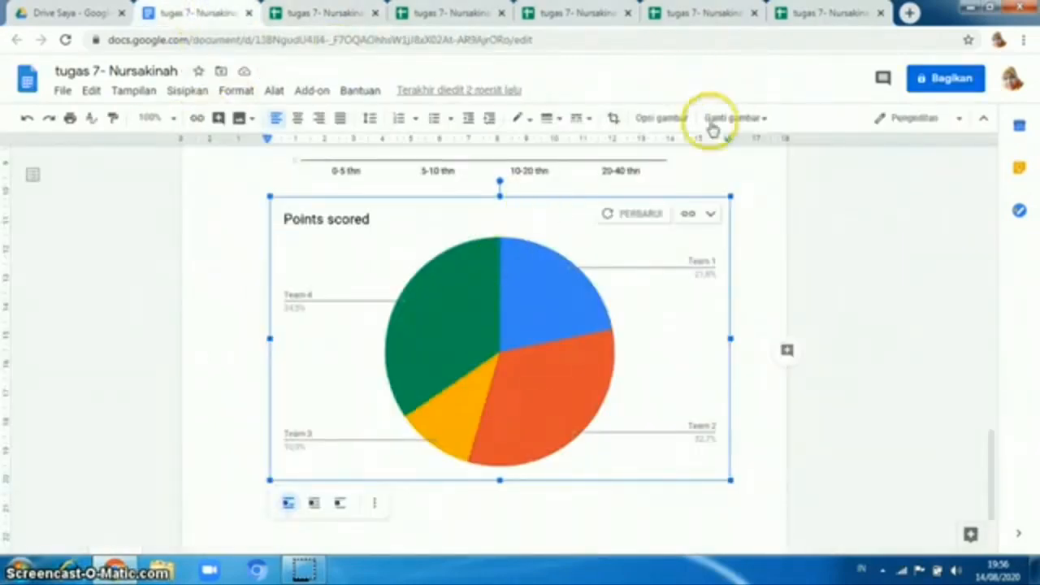
pyautogui.click(642, 213)
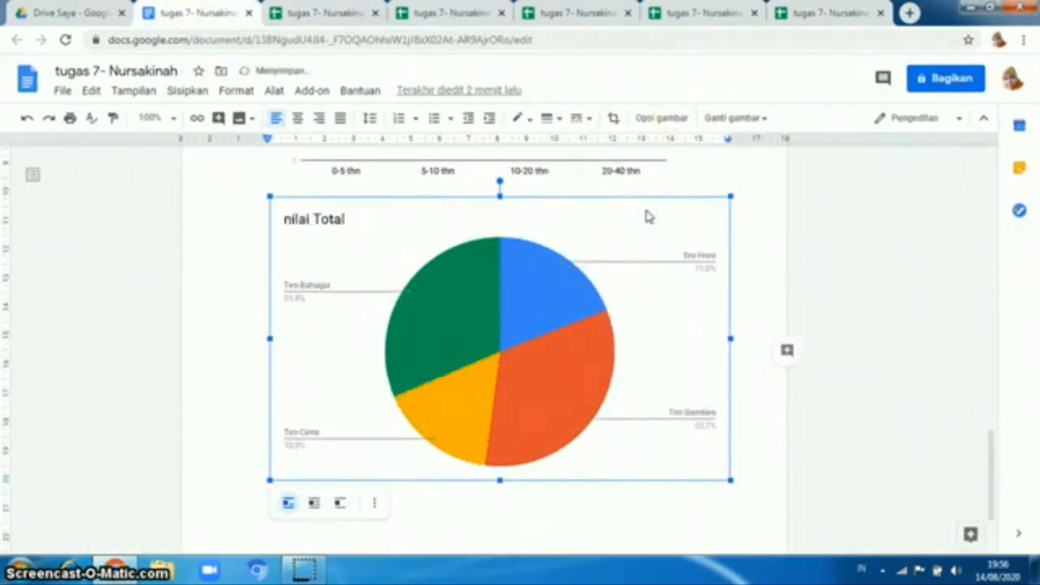
pyautogui.click(701, 169)
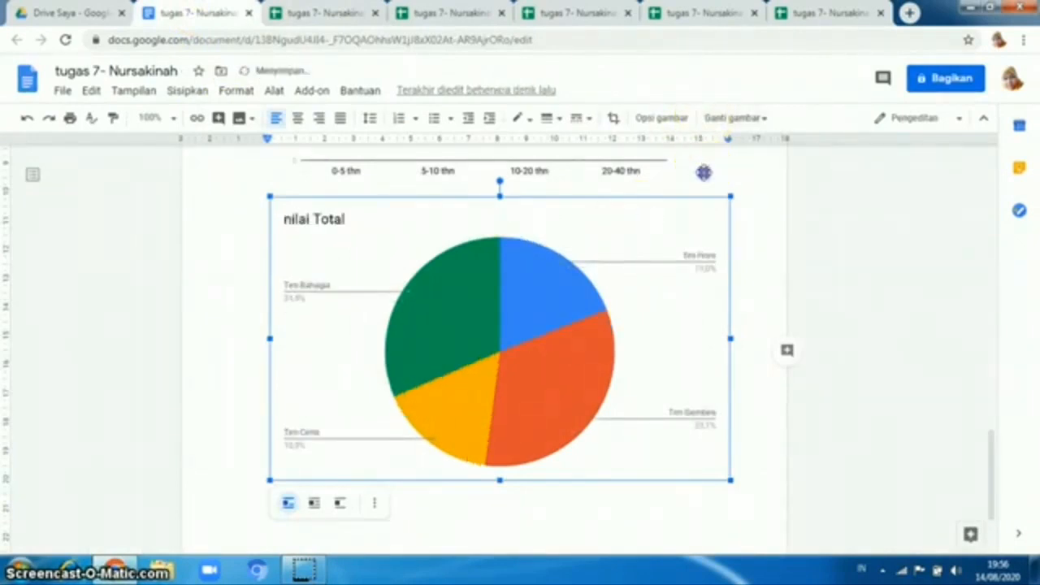